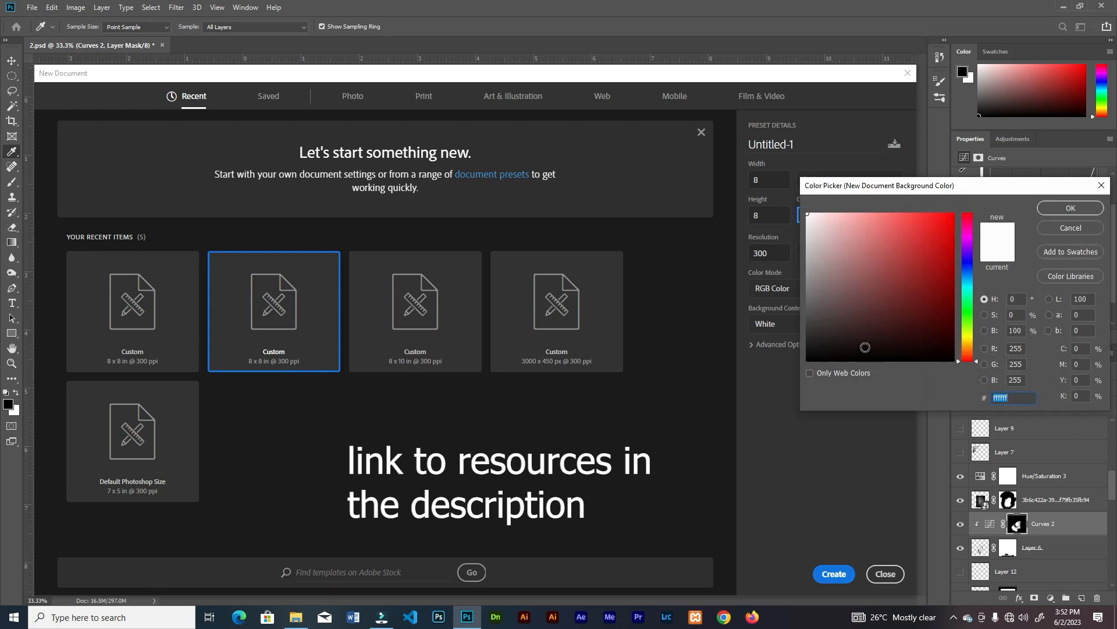
Create an 8 × 8 in, 300 ppi document with a black background and place the marble statue image in it
{"action": "left_click", "coordinate": [1071, 208]}
{"action": "left_click", "coordinate": [832, 573]}
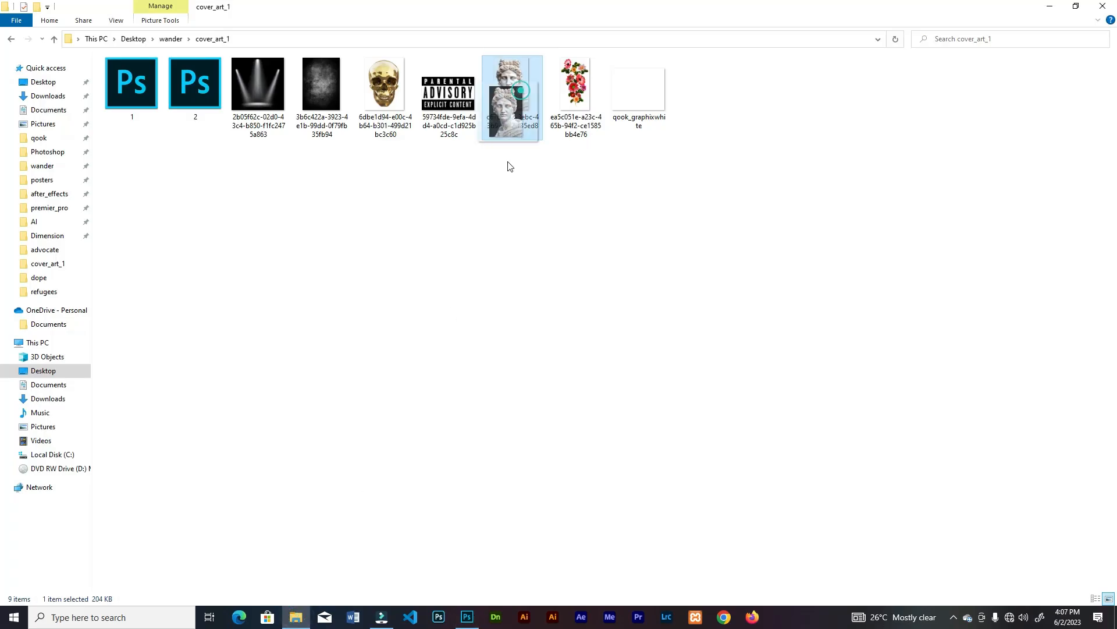
{"action": "left_click_drag", "start_coordinate": [511, 116], "coordinate": [601, 247]}
{"action": "left_click", "coordinate": [444, 27]}
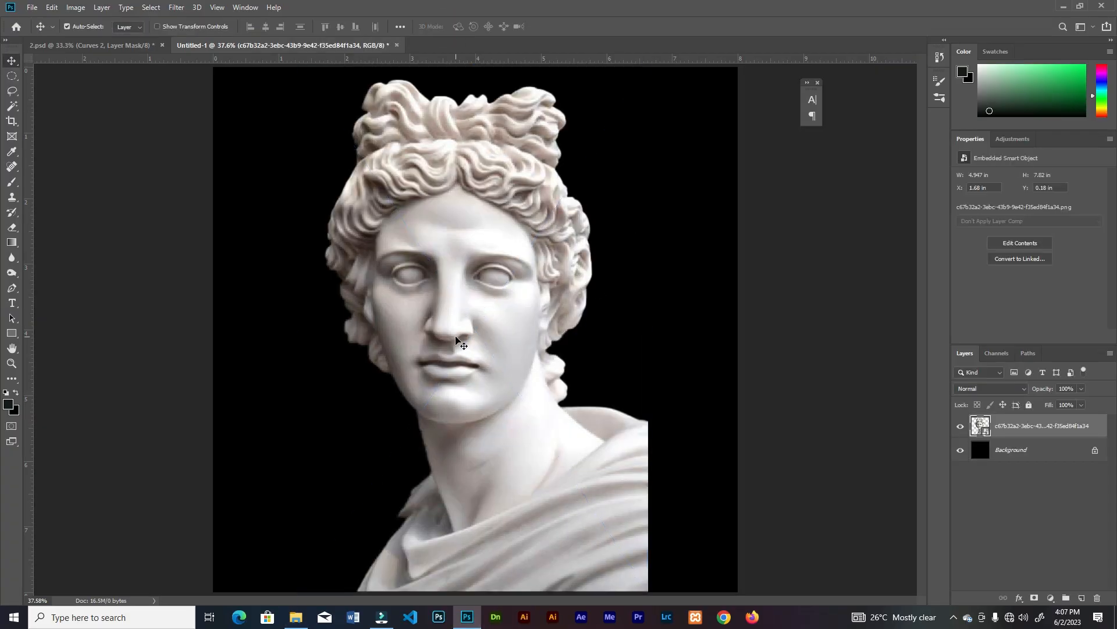
Draw a curved Pen tool edge from beside the jaw across the nose bridge and forehead to the opposite side of the hair
{"action": "key", "text": "ctrl+plus"}
{"action": "left_click_drag", "start_coordinate": [463, 300], "coordinate": [474, 428]}
{"action": "left_click", "coordinate": [11, 288]}
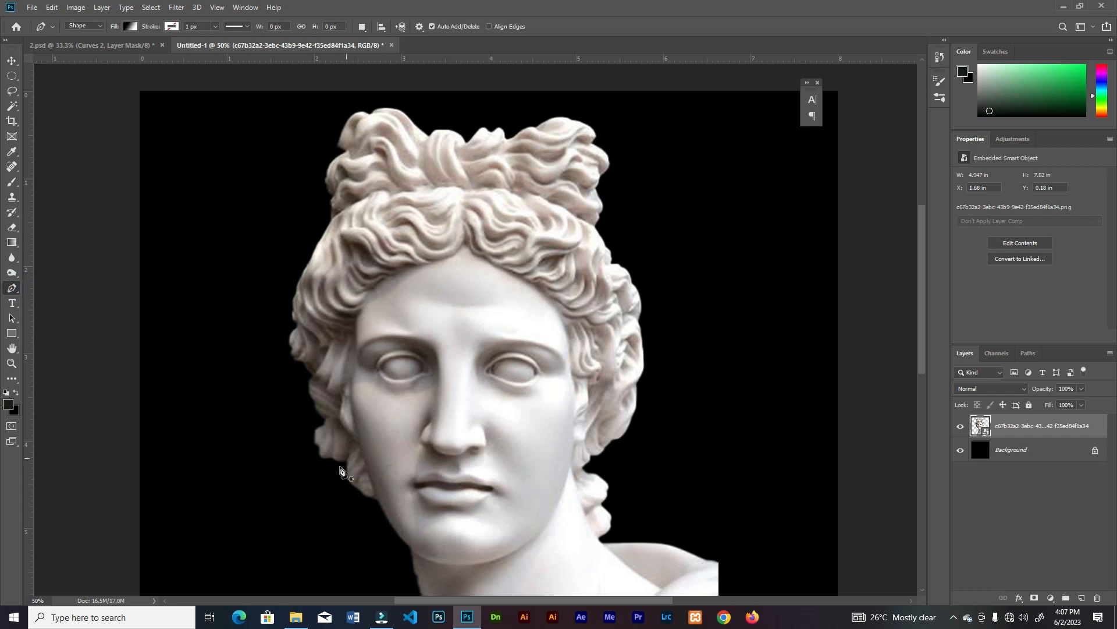
{"action": "left_click", "coordinate": [345, 483]}
{"action": "scroll", "coordinate": [434, 424], "scroll_direction": "up", "scroll_amount": 1}
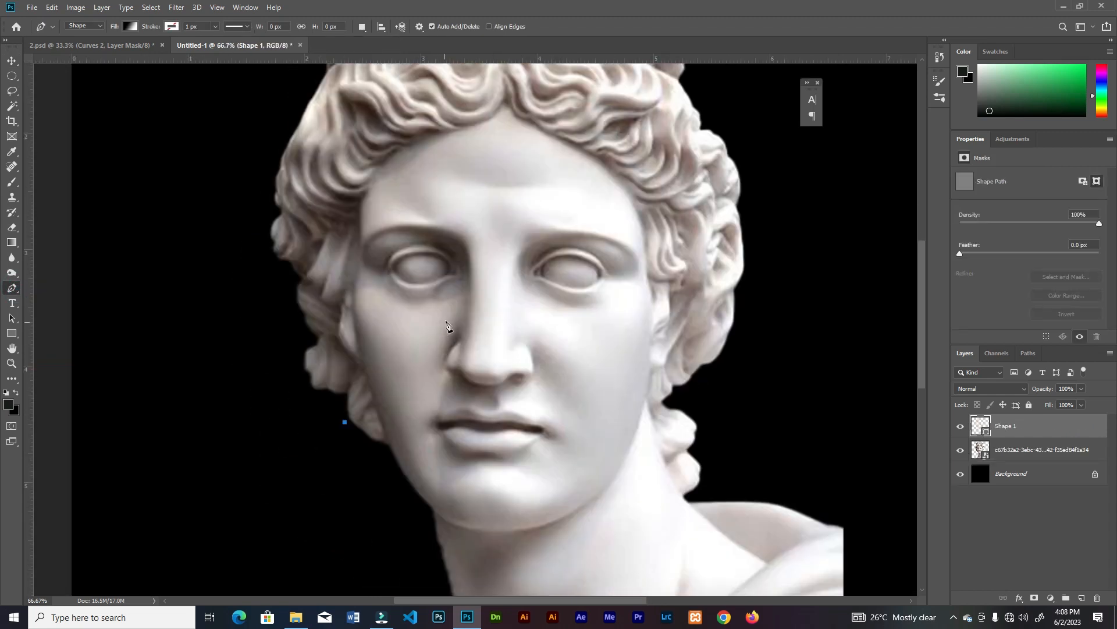
{"action": "left_click_drag", "start_coordinate": [500, 317], "coordinate": [501, 313]}
{"action": "left_click_drag", "start_coordinate": [501, 169], "coordinate": [511, 141]}
{"action": "left_click_drag", "start_coordinate": [719, 95], "coordinate": [765, 115]}
Continue the shape around the outside of the hair and skull-side face, making it about 1486 × 1395 px
{"action": "key", "text": "ctrl+minus"}
{"action": "key", "text": "ctrl+minus"}
{"action": "left_click", "coordinate": [582, 107]}
{"action": "left_click", "coordinate": [415, 87]}
{"action": "left_click", "coordinate": [349, 92]}
{"action": "left_click", "coordinate": [318, 124]}
{"action": "left_click", "coordinate": [299, 172]}
{"action": "left_click", "coordinate": [296, 226]}
{"action": "left_click", "coordinate": [301, 285]}
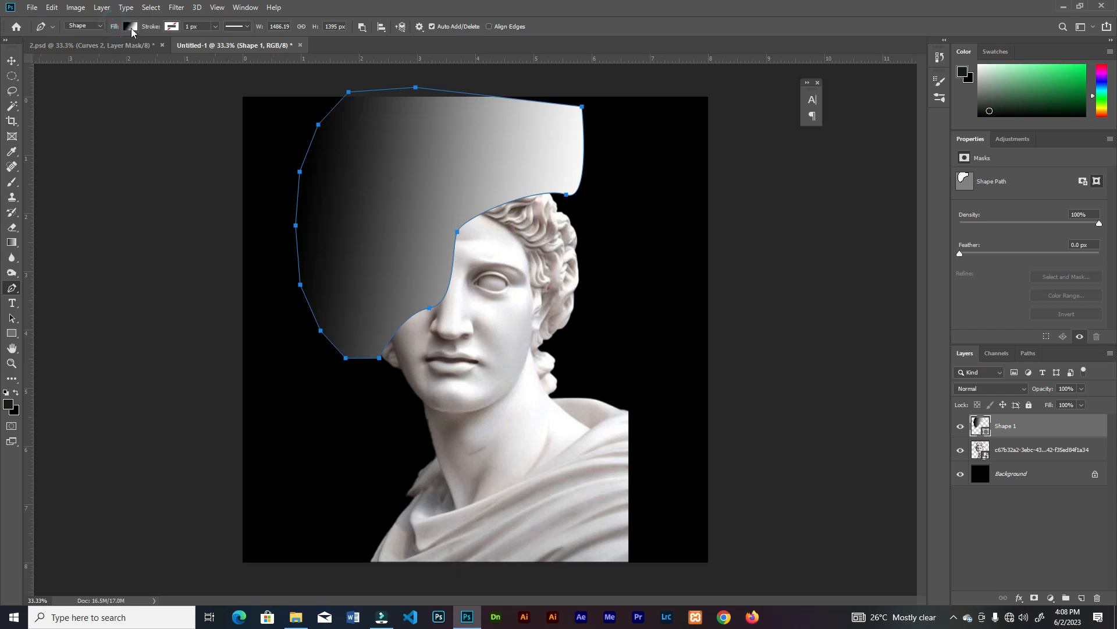
Set the head shape's fill to none so only its path remains over the statue
{"action": "left_click", "coordinate": [132, 27]}
{"action": "left_click", "coordinate": [80, 50]}
{"action": "left_click", "coordinate": [261, 173]}
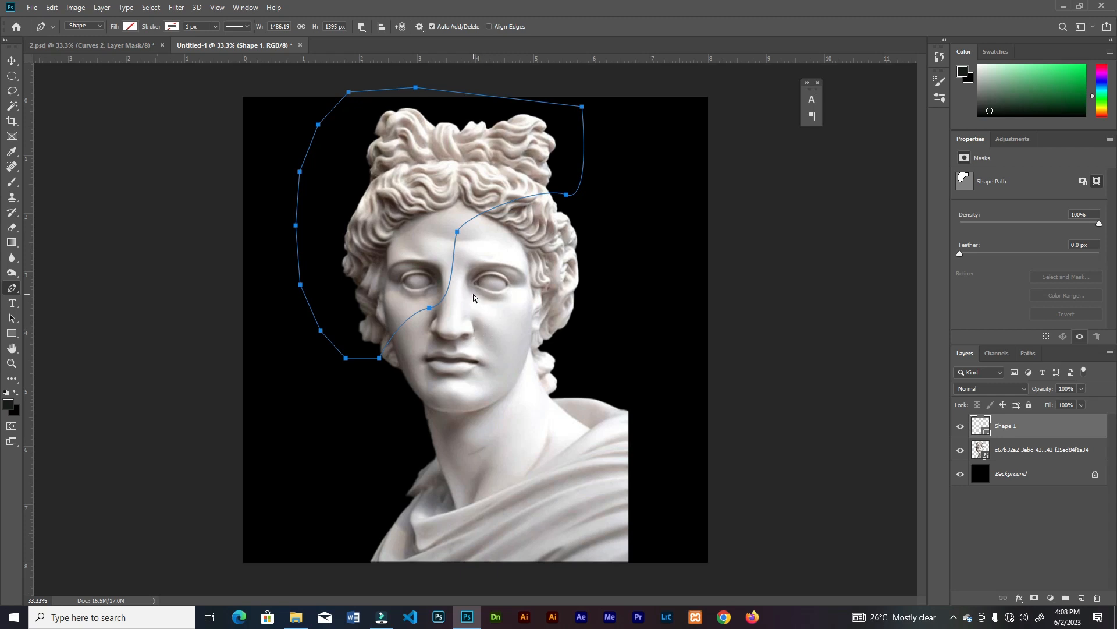
Convert the head path into a new anti-aliased selection with a feather radius of 0 pixels
{"action": "key", "text": "ctrl+Return"}
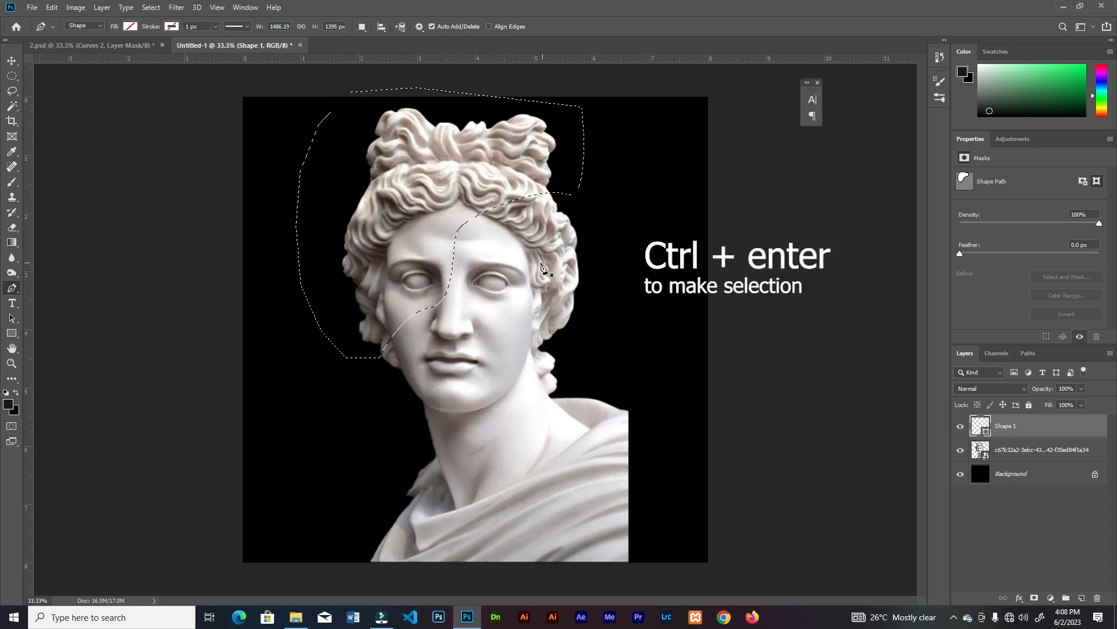
{"action": "key", "text": "ctrl+z"}
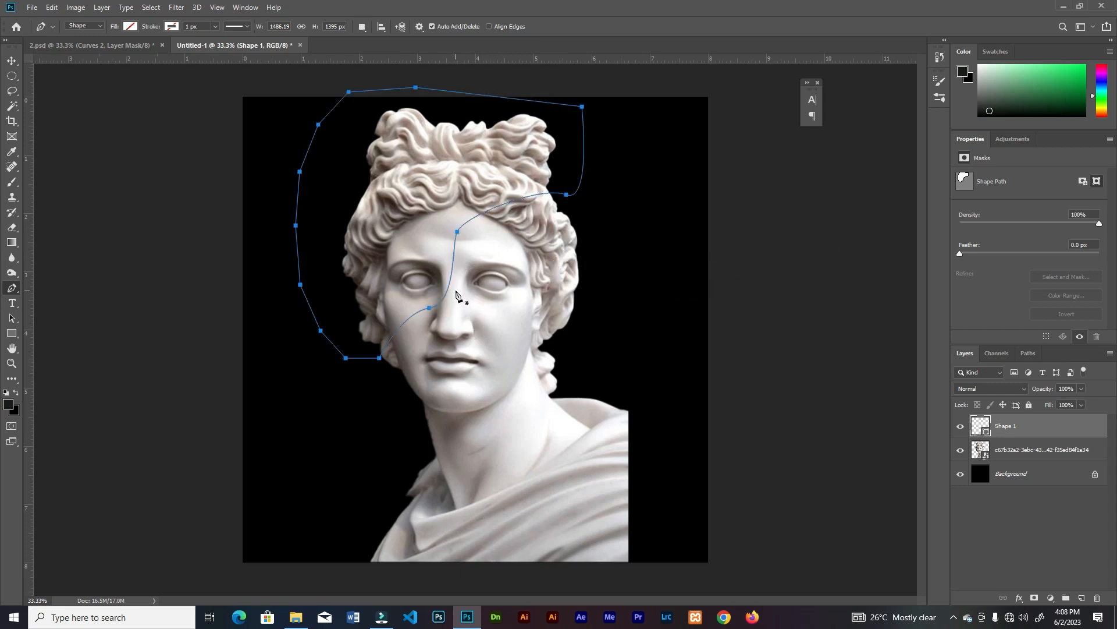
{"action": "right_click", "coordinate": [428, 251]}
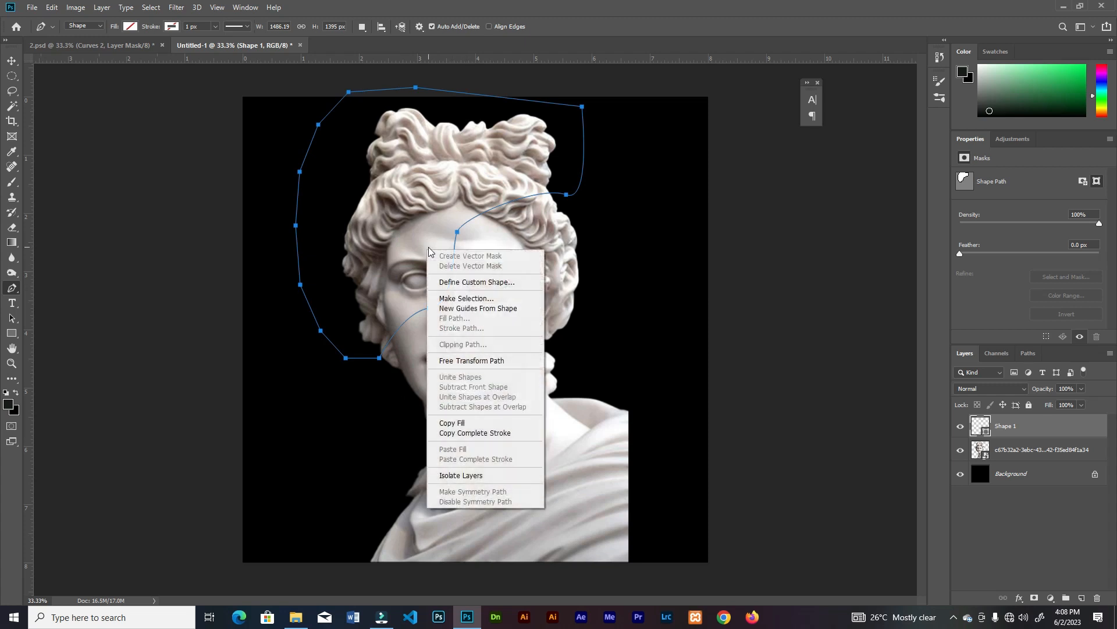
{"action": "left_click", "coordinate": [472, 299]}
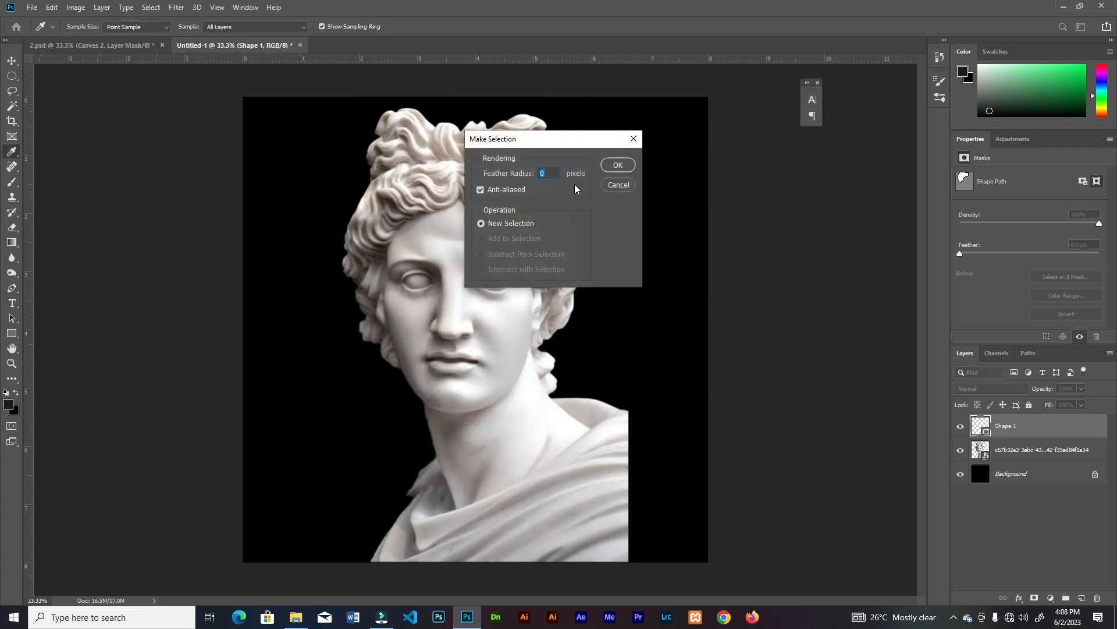
{"action": "left_click", "coordinate": [616, 165]}
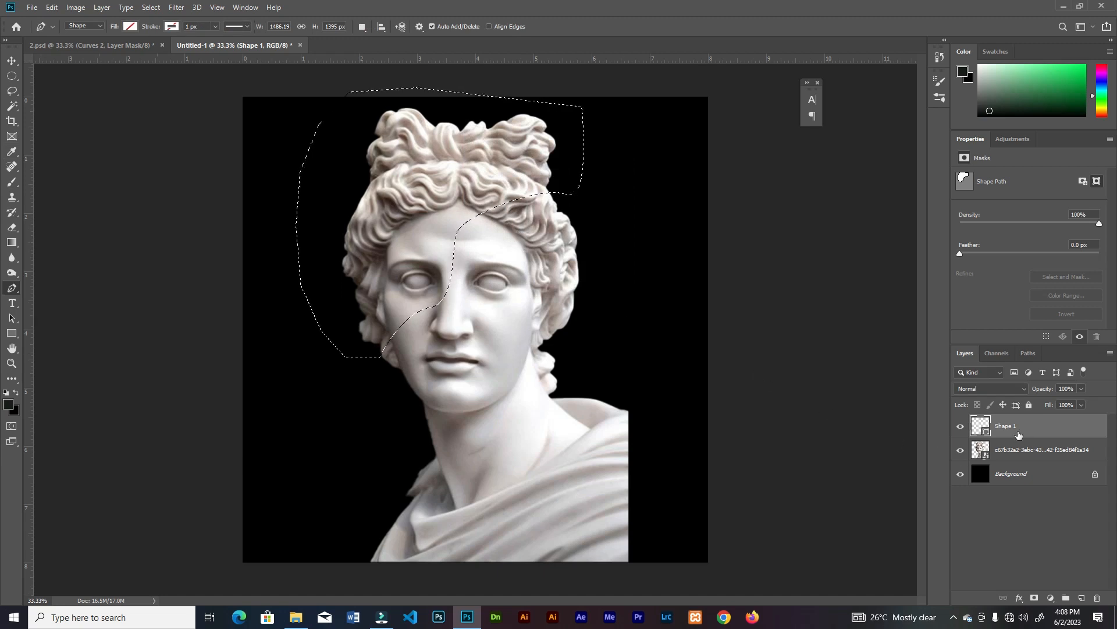
Rasterize the statue layer and cut the selected part of the head onto its own layer
{"action": "key", "text": "v"}
{"action": "left_click", "coordinate": [1012, 449]}
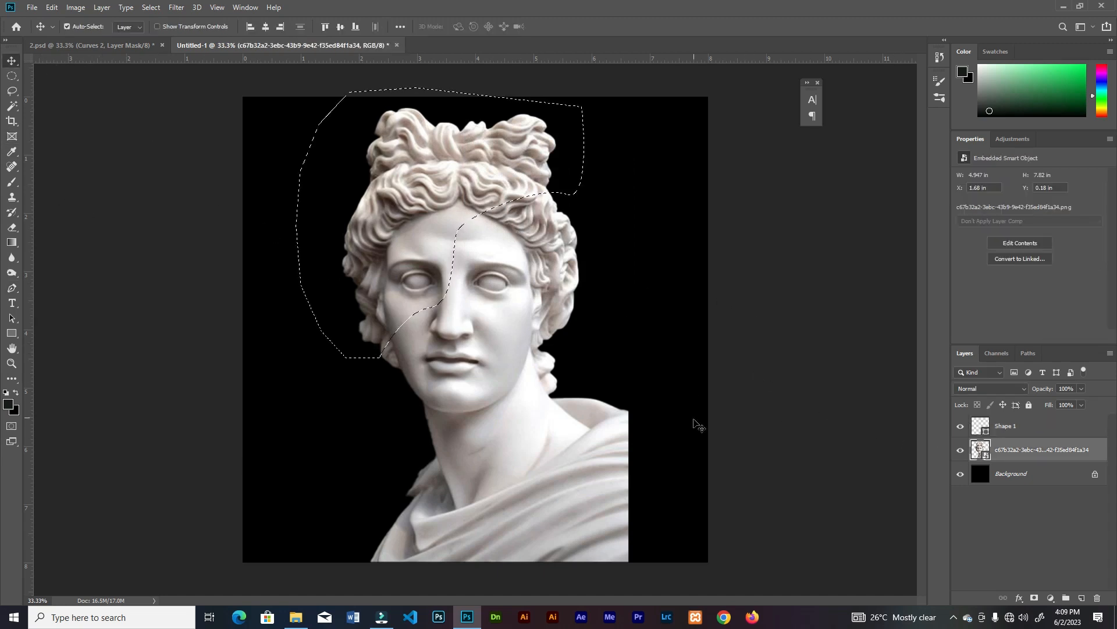
{"action": "right_click", "coordinate": [1013, 450]}
{"action": "left_click", "coordinate": [884, 317]}
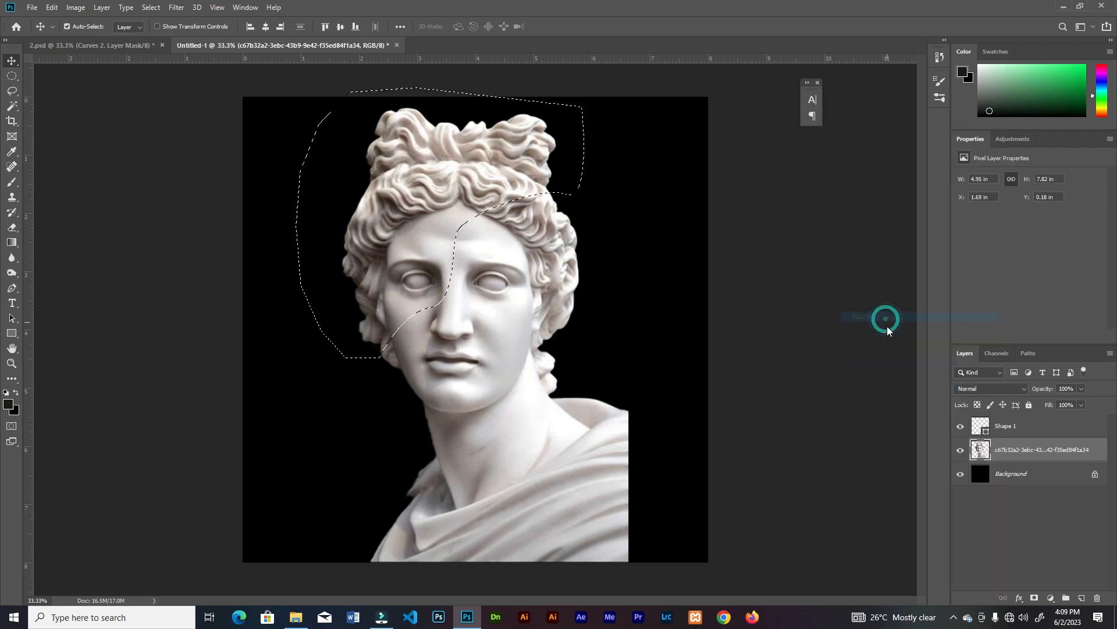
{"action": "key", "text": "ctrl+shift+j"}
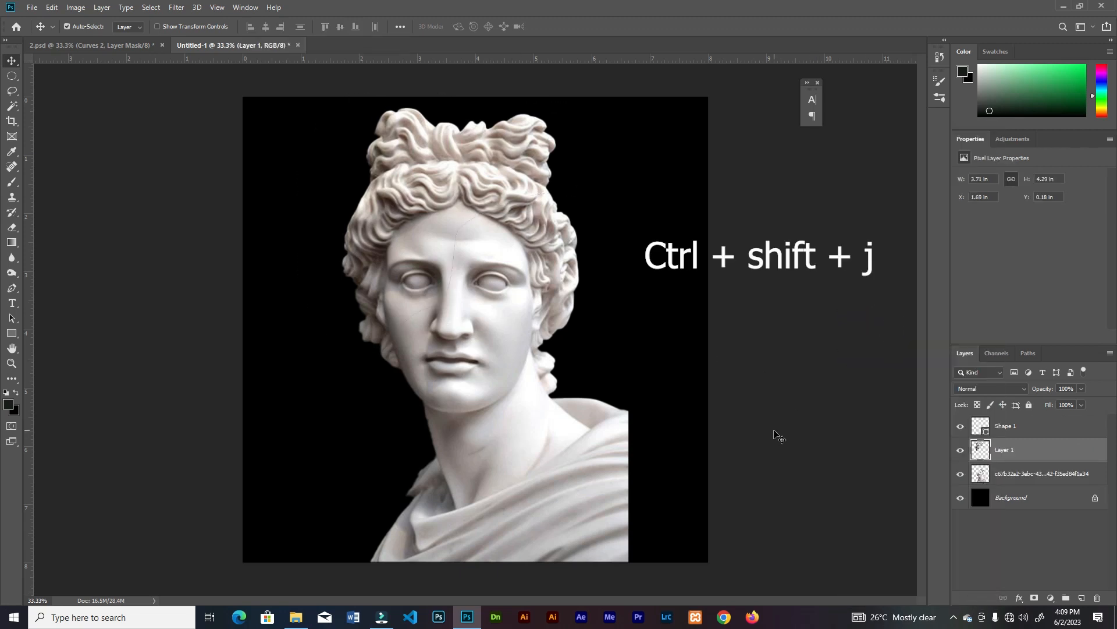
Delete the shape layer and move the cut head piece away from the statue to about X -0.68 in, Y -0.49 in
{"action": "left_click", "coordinate": [362, 185]}
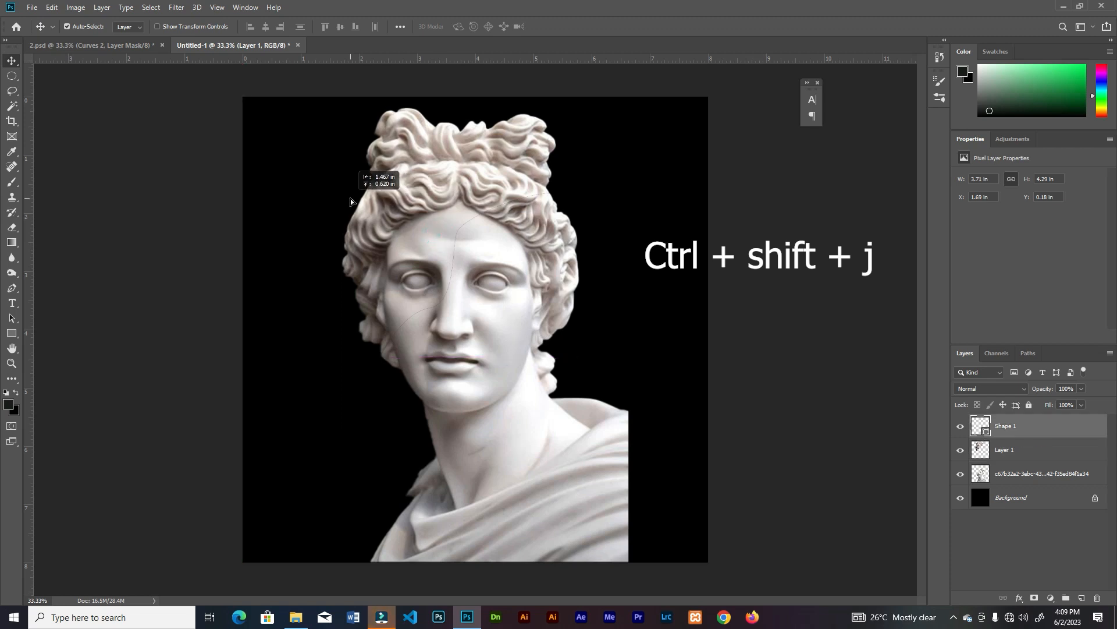
{"action": "left_click_drag", "start_coordinate": [1033, 427], "coordinate": [1097, 597]}
{"action": "left_click_drag", "start_coordinate": [451, 210], "coordinate": [370, 182]}
{"action": "left_click_drag", "start_coordinate": [351, 229], "coordinate": [294, 218]}
Hide the cut head piece and place its layer below the statue layer
{"action": "left_click", "coordinate": [961, 427]}
{"action": "left_click_drag", "start_coordinate": [1027, 427], "coordinate": [1030, 461]}
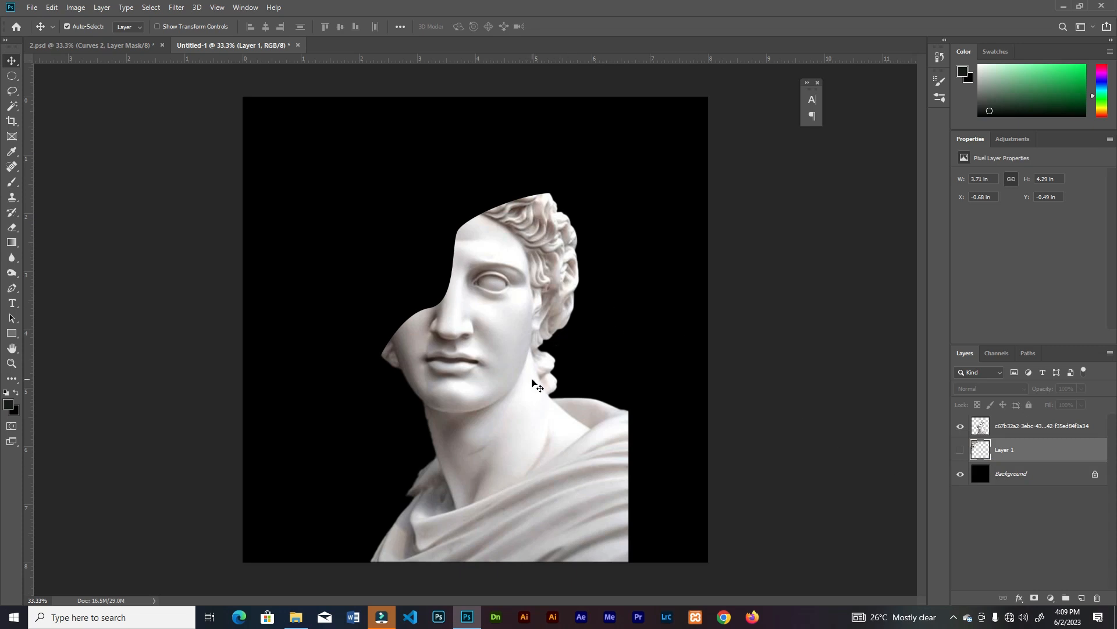
Draw a Pen shape about 1581 × 1029 px around the shoulders and robe, with a curved edge across the neck
{"action": "key", "text": "p"}
{"action": "scroll", "coordinate": [475, 443], "scroll_direction": "up", "scroll_amount": 2}
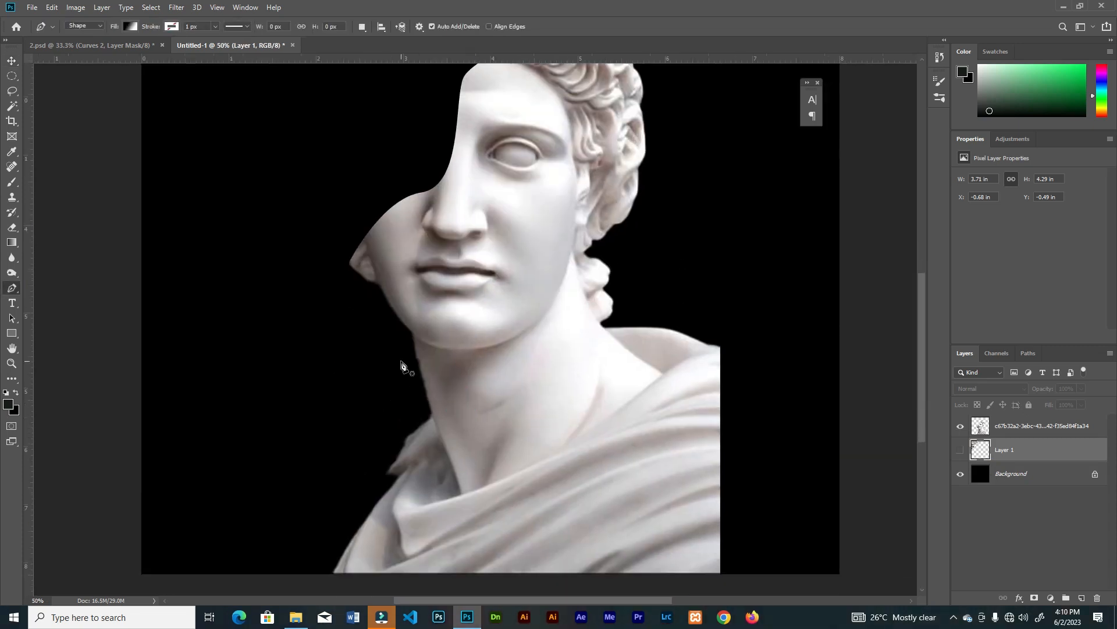
{"action": "left_click", "coordinate": [403, 406]}
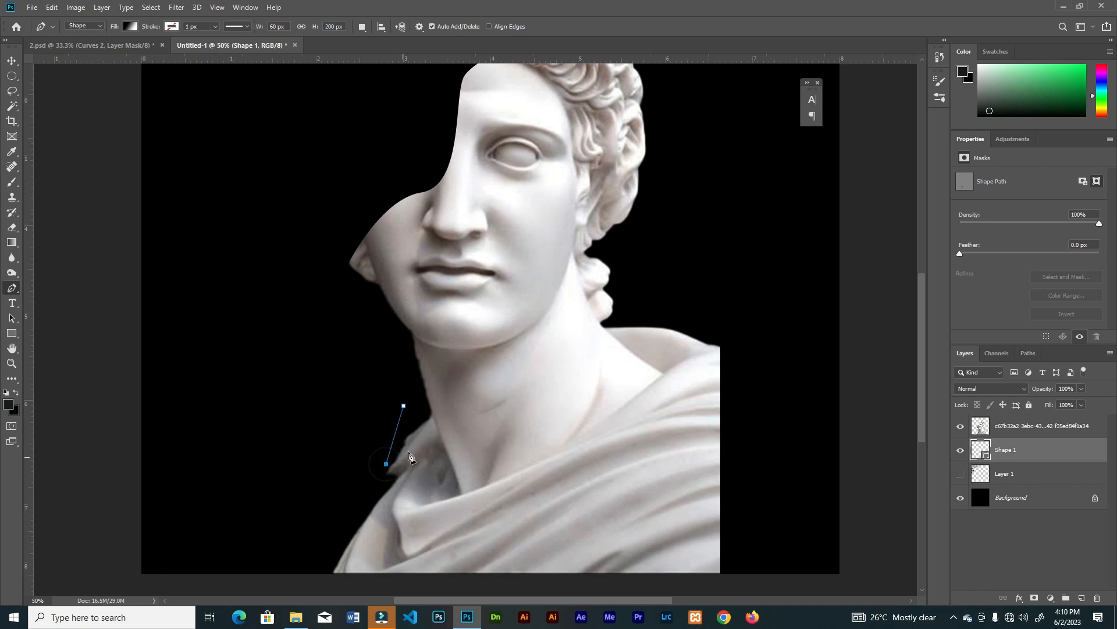
{"action": "left_click_drag", "start_coordinate": [551, 367], "coordinate": [620, 285]}
{"action": "scroll", "coordinate": [630, 296], "scroll_direction": "down", "scroll_amount": 1}
{"action": "left_click", "coordinate": [742, 314]}
{"action": "left_click", "coordinate": [765, 437]}
{"action": "left_click", "coordinate": [742, 575]}
{"action": "left_click", "coordinate": [665, 590]}
{"action": "left_click", "coordinate": [305, 585]}
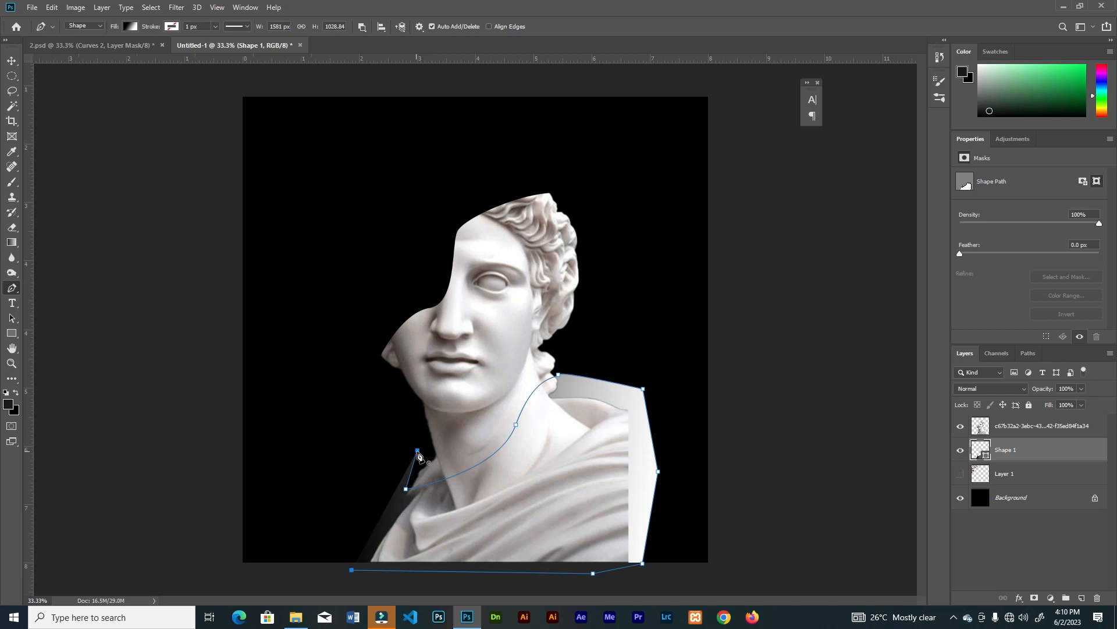
Remove the shoulder shape's fill and load its path as a selection on the statue layer
{"action": "left_click", "coordinate": [133, 27]}
{"action": "left_click", "coordinate": [81, 49]}
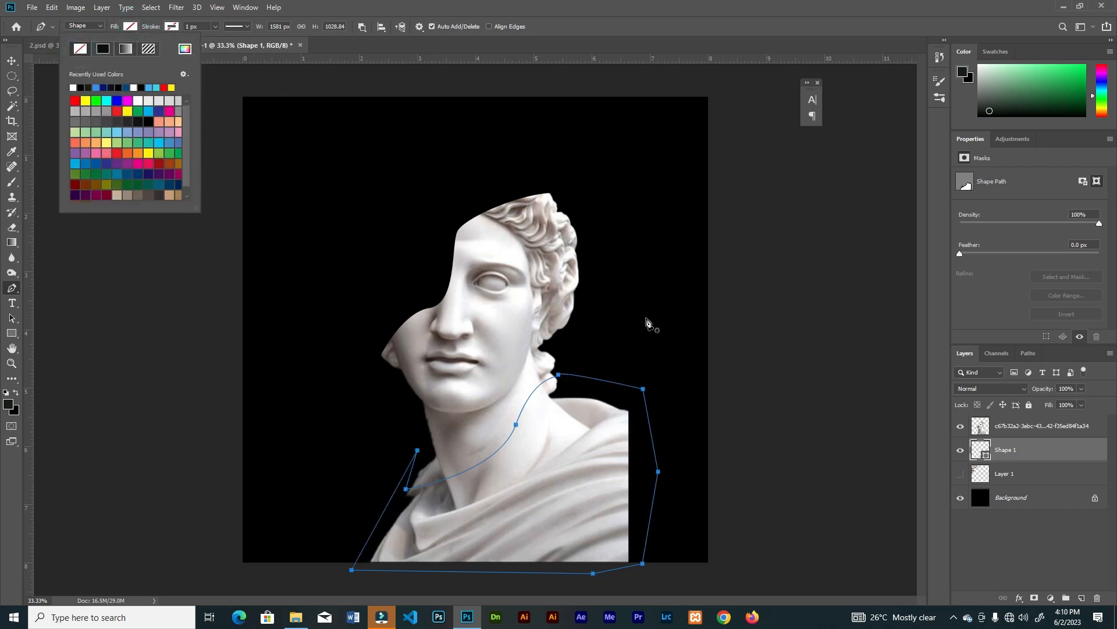
{"action": "left_click", "coordinate": [1026, 455]}
{"action": "key", "text": "ctrl+Return"}
{"action": "key", "text": "alt+bracketright"}
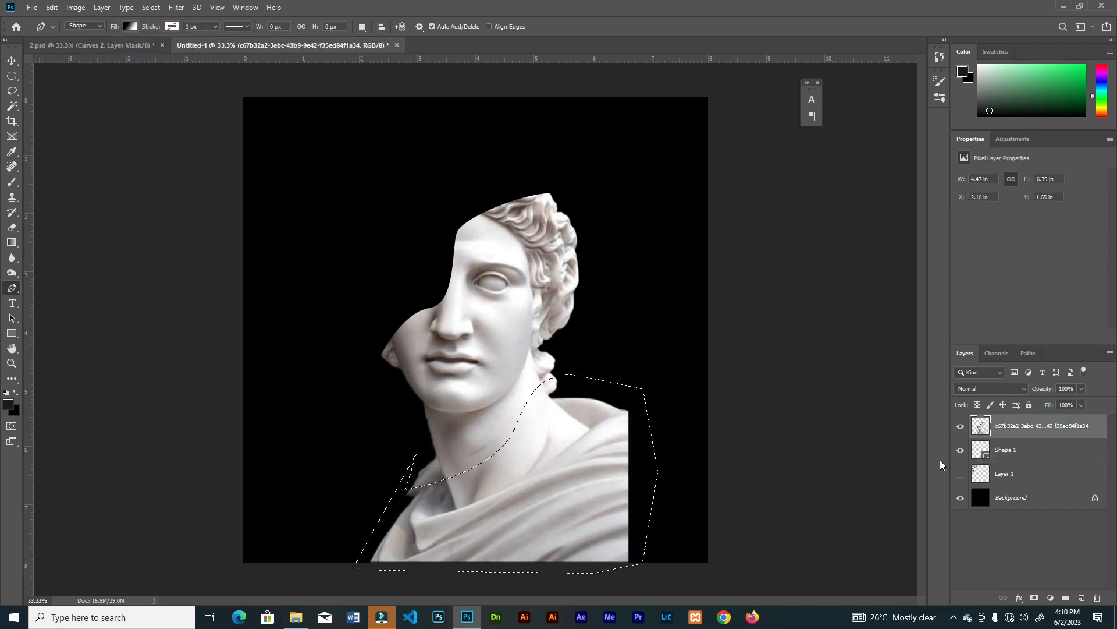
Cut the selected shoulders and robe onto a separate layer, then delete that layer and the shape layer
{"action": "key", "text": "ctrl+j"}
{"action": "key", "text": "v"}
{"action": "left_click_drag", "start_coordinate": [547, 472], "coordinate": [590, 464]}
{"action": "left_click_drag", "start_coordinate": [1053, 429], "coordinate": [1097, 598]}
{"action": "left_click_drag", "start_coordinate": [1055, 454], "coordinate": [1097, 598]}
Nudge the remaining face fragment to about X 2.39 in, Y 1.74 in on the canvas
{"action": "left_click_drag", "start_coordinate": [503, 266], "coordinate": [501, 270]}
{"action": "scroll", "coordinate": [501, 249], "scroll_direction": "up", "scroll_amount": 1}
{"action": "left_click_drag", "start_coordinate": [494, 327], "coordinate": [501, 337]}
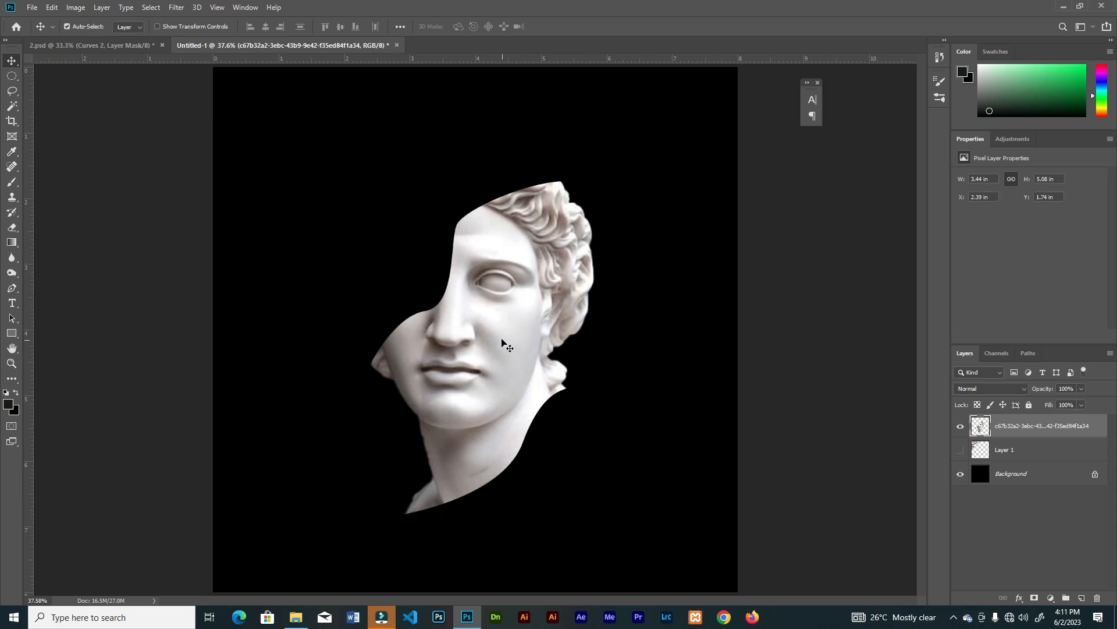
Place the golden skull image in the document and move its layer below the statue layer
{"action": "left_click", "coordinate": [296, 617]}
{"action": "left_click_drag", "start_coordinate": [384, 87], "coordinate": [490, 422]}
{"action": "left_click_drag", "start_coordinate": [672, 68], "coordinate": [606, 155], "text": "alt"}
{"action": "left_click", "coordinate": [444, 27]}
{"action": "left_click_drag", "start_coordinate": [1039, 442], "coordinate": [1039, 463]}
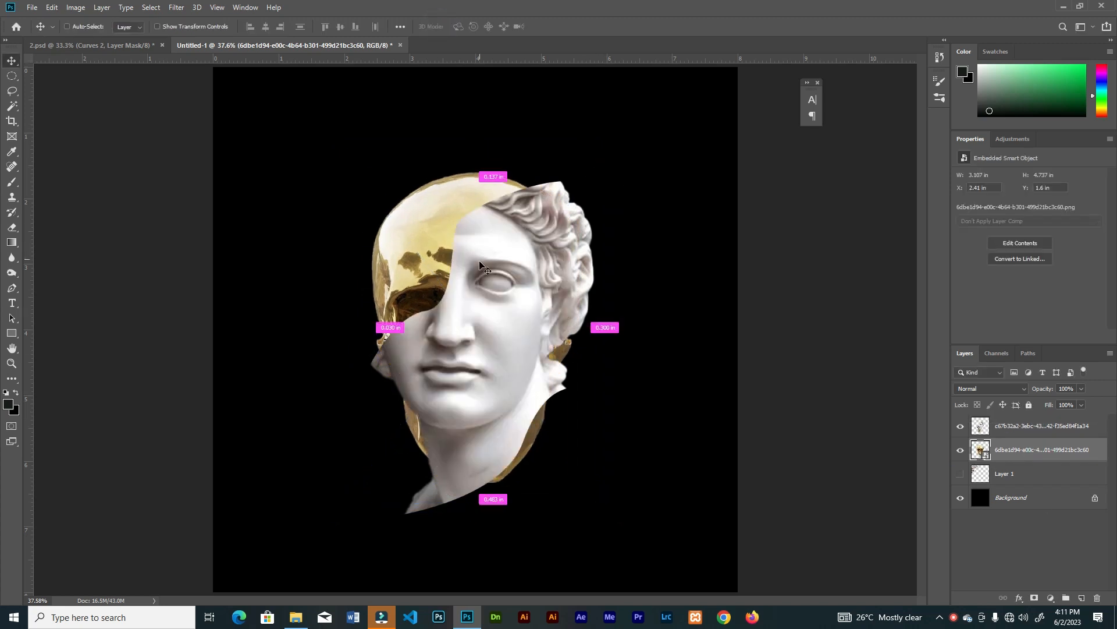
Fit the golden skull behind the missing part of the head, scaled to about 2.81 × 4.28 in at X 2.17 in, Y 1.25 in
{"action": "key", "text": "ctrl+t"}
{"action": "left_click_drag", "start_coordinate": [447, 252], "coordinate": [425, 218]}
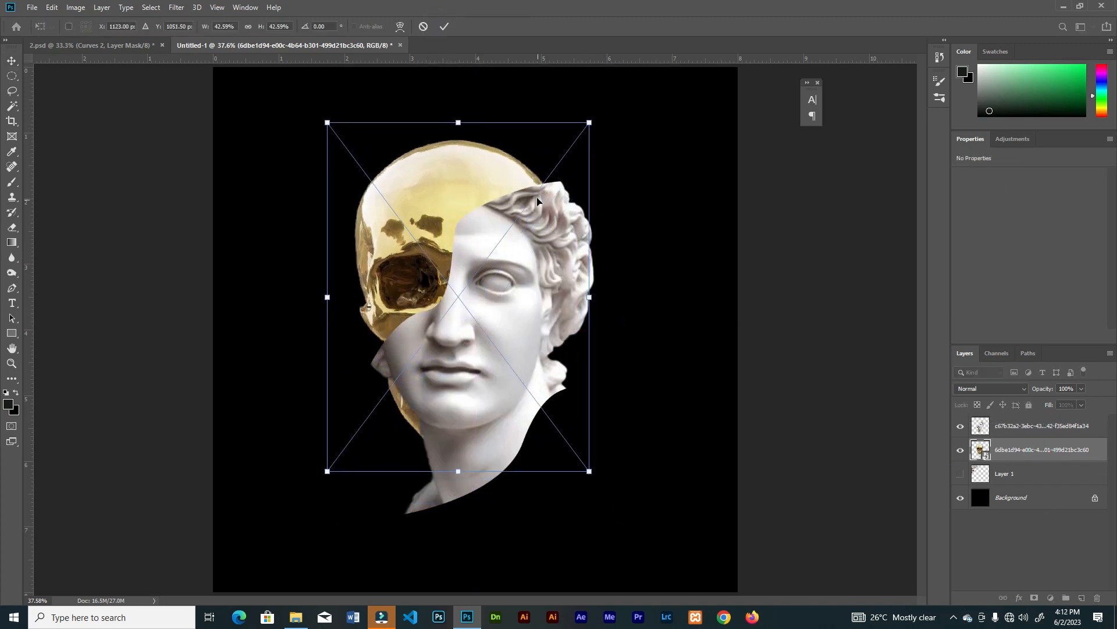
{"action": "left_click", "coordinate": [444, 27]}
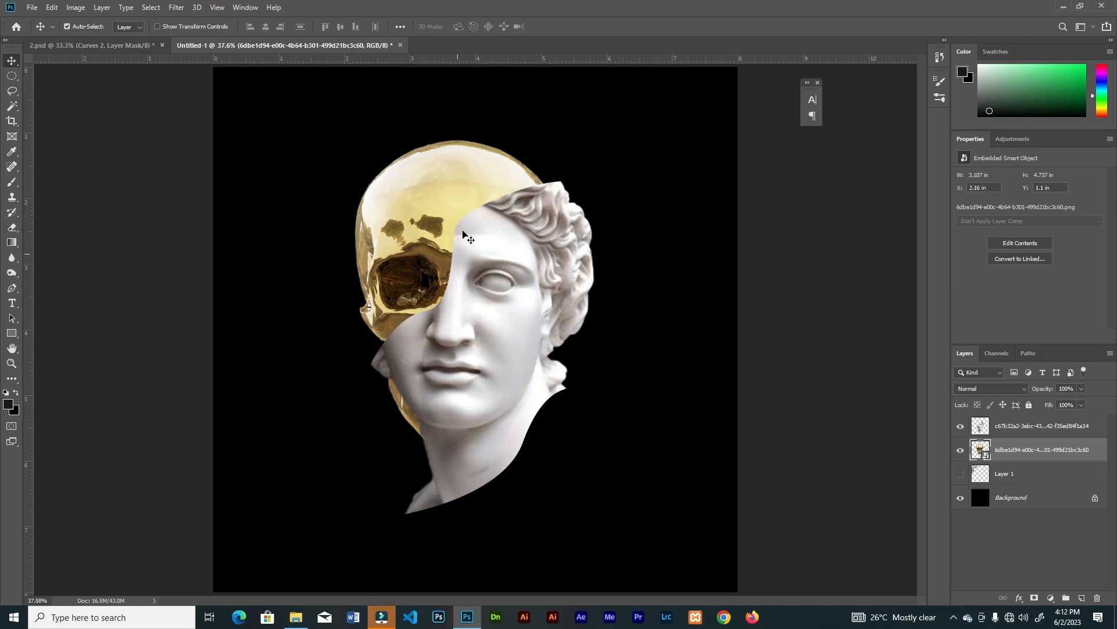
{"action": "key", "text": "ctrl+t"}
{"action": "left_click_drag", "start_coordinate": [458, 196], "coordinate": [458, 194]}
{"action": "left_click", "coordinate": [444, 27]}
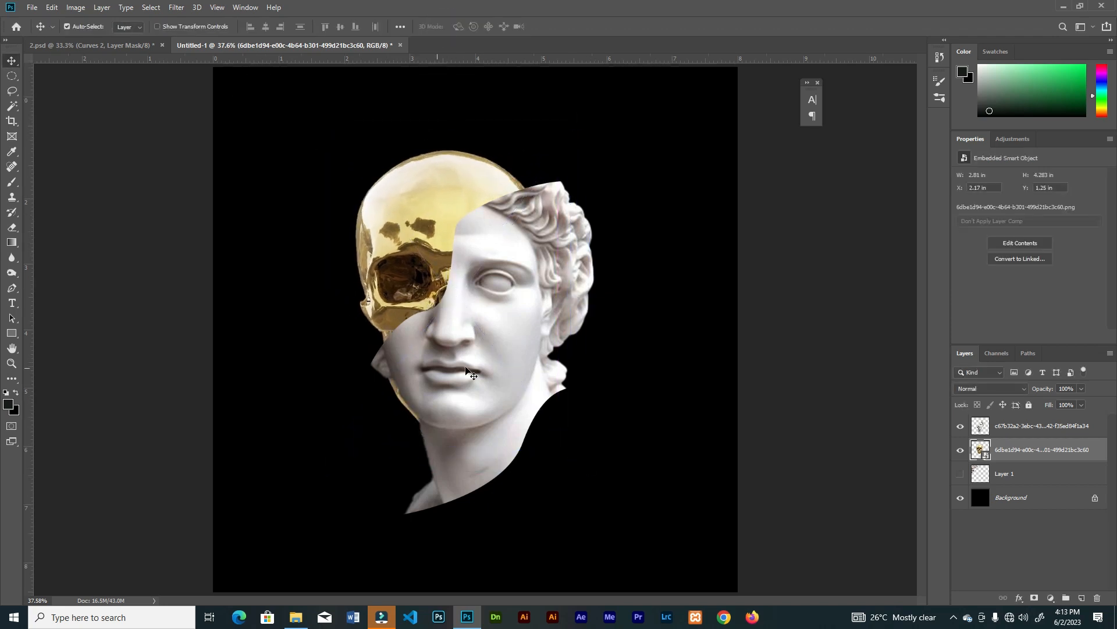
Add a layer mask to the golden skull and paint black to hide the parts sticking out along the statue's jaw
{"action": "left_click", "coordinate": [1034, 598]}
{"action": "key", "text": "b"}
{"action": "left_click", "coordinate": [940, 98]}
{"action": "left_click", "coordinate": [906, 77]}
{"action": "key", "text": "bracketleft"}
{"action": "key", "text": "bracketleft"}
{"action": "key", "text": "bracketleft"}
{"action": "key", "text": "bracketleft"}
{"action": "key", "text": "bracketleft"}
{"action": "key", "text": "bracketleft"}
{"action": "key", "text": "bracketleft"}
{"action": "key", "text": "bracketleft"}
{"action": "key", "text": "bracketleft"}
{"action": "key", "text": "bracketleft"}
{"action": "key", "text": "bracketleft"}
{"action": "key", "text": "bracketleft"}
{"action": "key", "text": "bracketleft"}
{"action": "key", "text": "bracketleft"}
{"action": "key", "text": "bracketleft"}
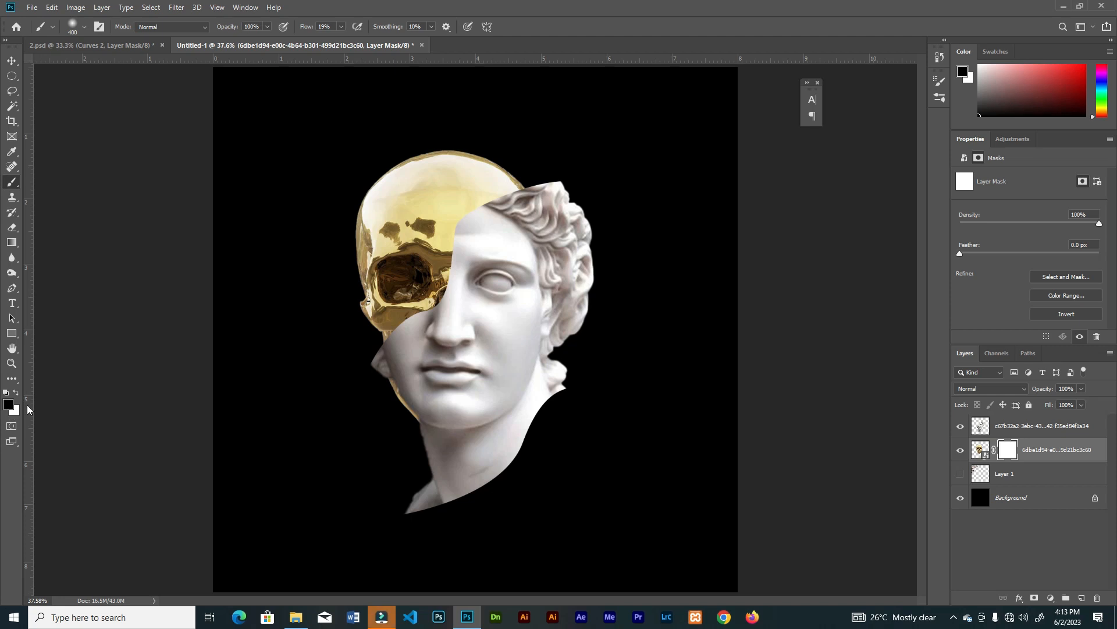
{"action": "mouse_move", "coordinate": [378, 421]}
{"action": "left_mouse_down"}
{"action": "mouse_move", "coordinate": [387, 394]}
{"action": "mouse_move", "coordinate": [409, 387]}
{"action": "mouse_move", "coordinate": [398, 402]}
{"action": "mouse_move", "coordinate": [475, 417]}
{"action": "left_mouse_up"}
{"action": "key", "text": "ctrl+plus"}
{"action": "key", "text": "ctrl+minus"}
{"action": "key", "text": "v"}
{"action": "key", "text": "ctrl+minus"}
{"action": "key", "text": "ctrl+0"}
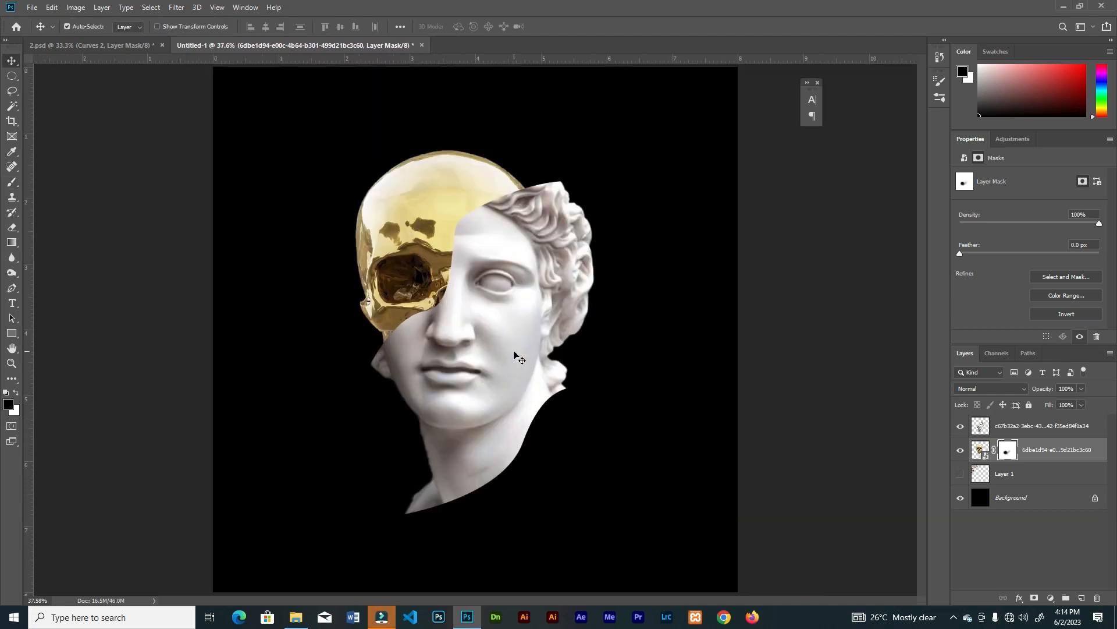
Start a Pen shape beneath the skull layer, curving from beside the cheek past the eye socket to the forehead
{"action": "left_click", "coordinate": [1038, 476]}
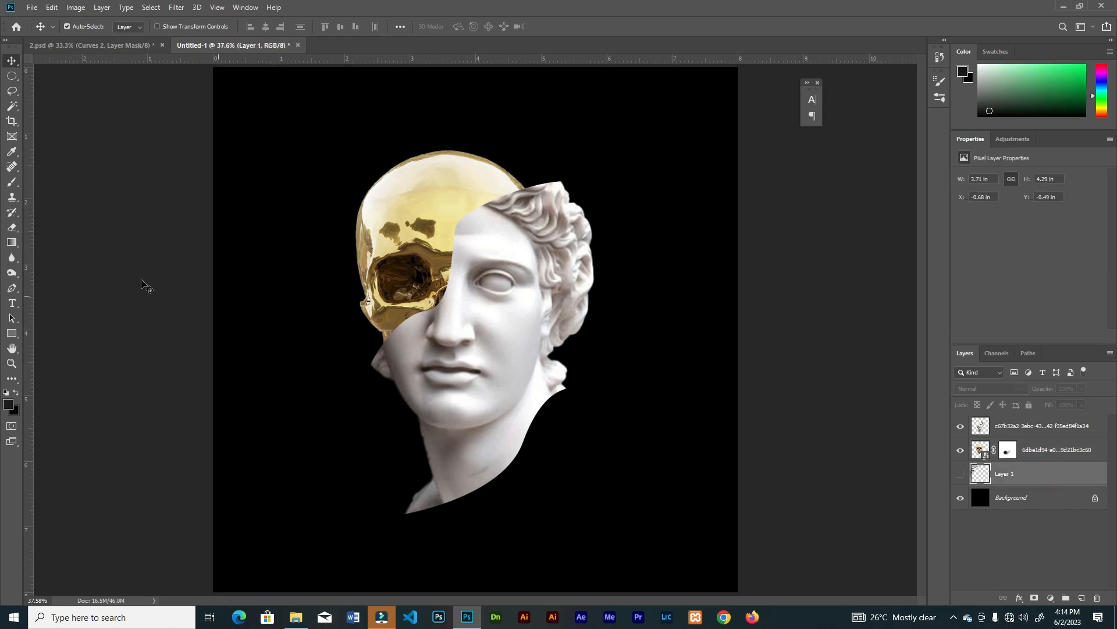
{"action": "left_click", "coordinate": [13, 288]}
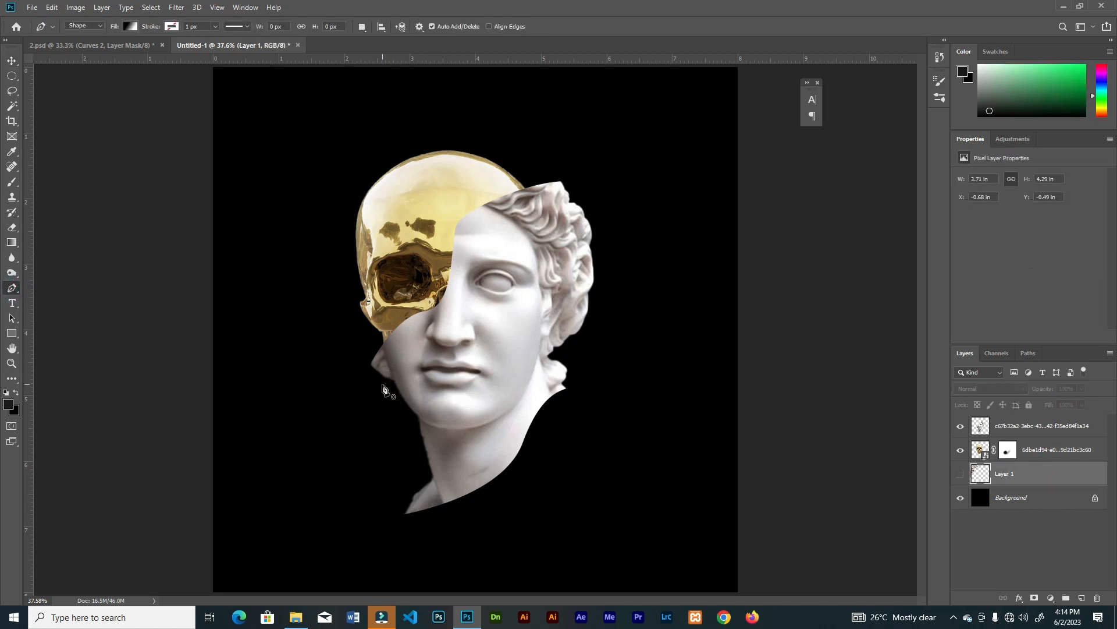
{"action": "key", "text": "ctrl+plus"}
{"action": "scroll", "coordinate": [384, 358], "scroll_direction": "up", "scroll_amount": 2}
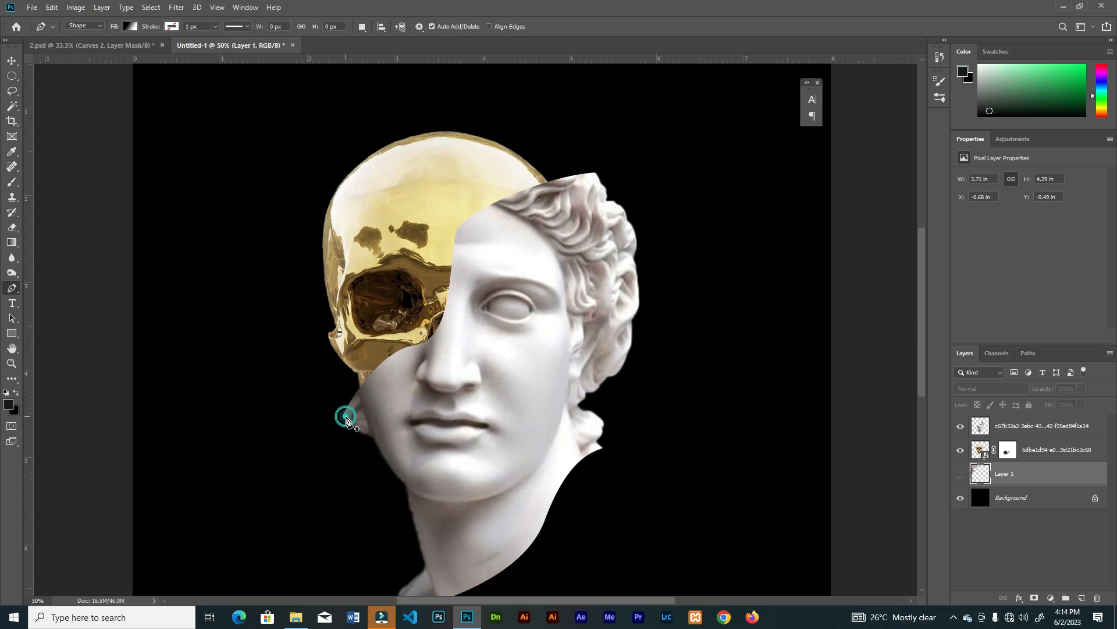
{"action": "left_click", "coordinate": [347, 416]}
{"action": "left_click_drag", "start_coordinate": [353, 300], "coordinate": [400, 233]}
{"action": "key", "text": "ctrl+z"}
{"action": "left_click_drag", "start_coordinate": [371, 345], "coordinate": [421, 302]}
{"action": "left_click_drag", "start_coordinate": [440, 220], "coordinate": [454, 165]}
Extend the shape to the hair's cut tip and back down behind the face, making it about 881 × 890 px
{"action": "left_click_drag", "start_coordinate": [595, 177], "coordinate": [661, 213]}
{"action": "key", "text": "ctrl+z"}
{"action": "left_click", "coordinate": [596, 174], "text": "alt"}
{"action": "left_click", "coordinate": [585, 202]}
{"action": "left_click", "coordinate": [477, 296]}
{"action": "left_click", "coordinate": [476, 319]}
{"action": "left_click", "coordinate": [443, 376]}
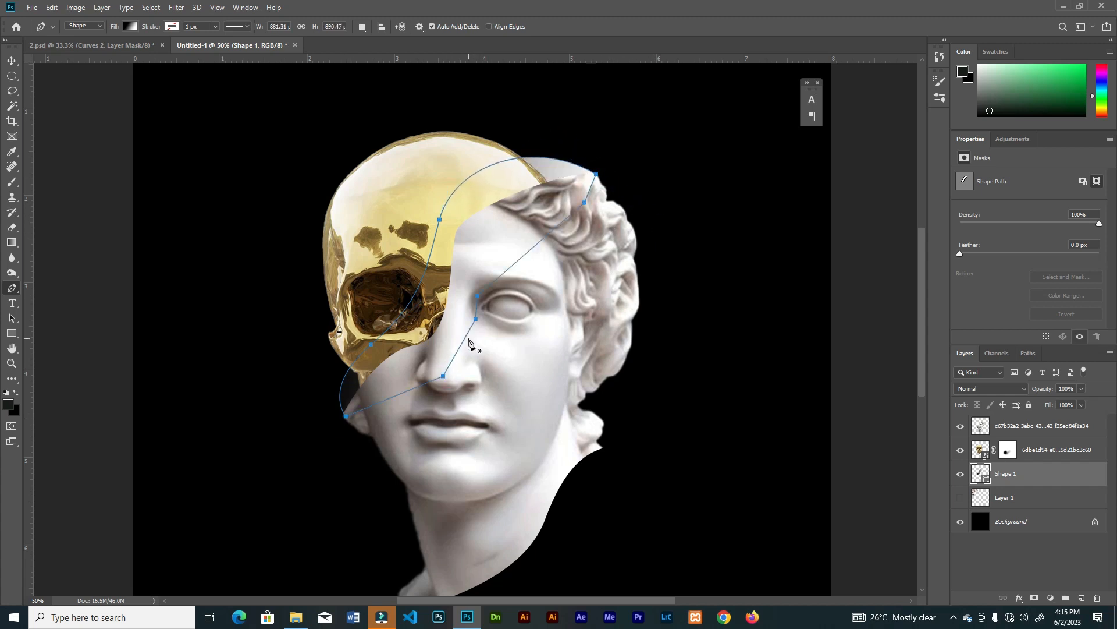
Fill the curved shape with the Red, Green gradient preset and change its green end color to blue
{"action": "left_click", "coordinate": [131, 26]}
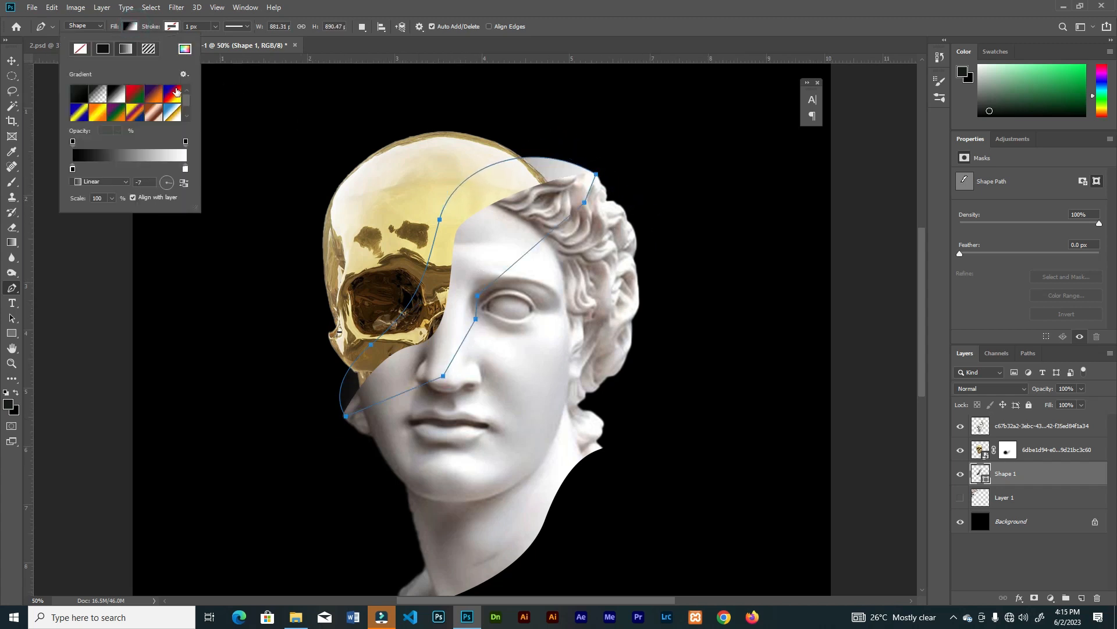
{"action": "left_click", "coordinate": [138, 156]}
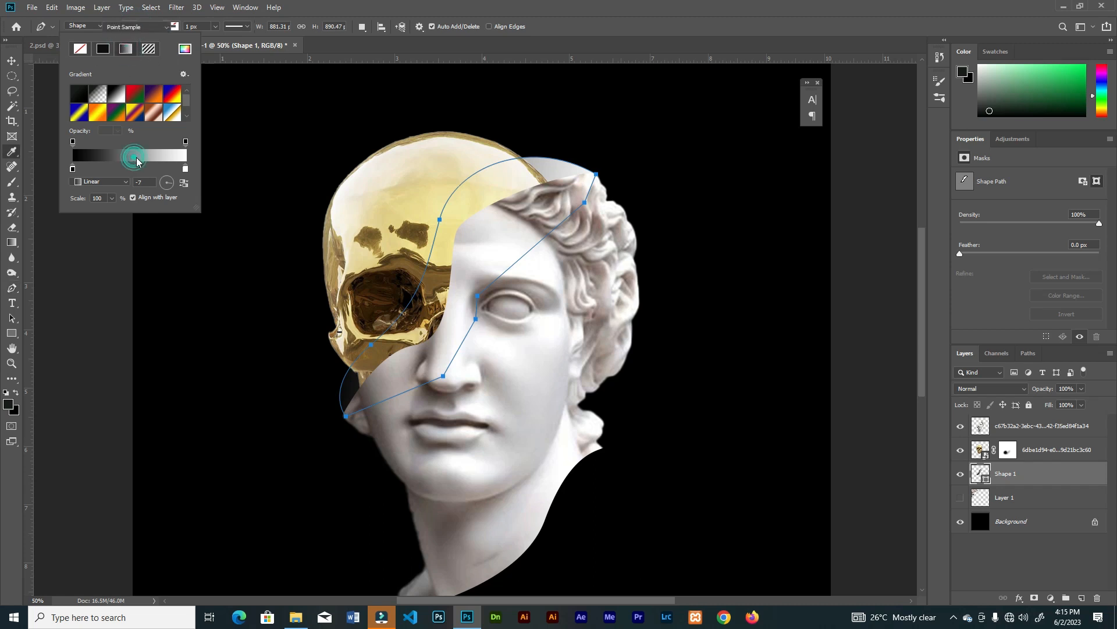
{"action": "left_click", "coordinate": [768, 156]}
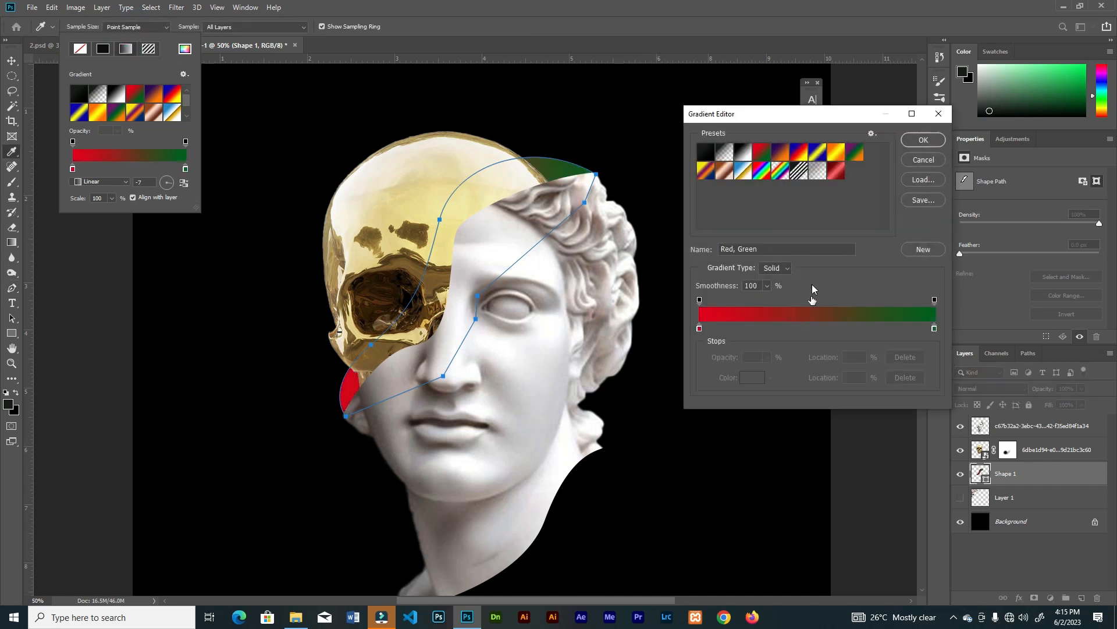
{"action": "double_click", "coordinate": [935, 329]}
{"action": "left_click_drag", "start_coordinate": [968, 309], "coordinate": [968, 262]}
Set the start of the shape's gradient to bright red and the gradient angle to 127°
{"action": "left_click", "coordinate": [943, 260]}
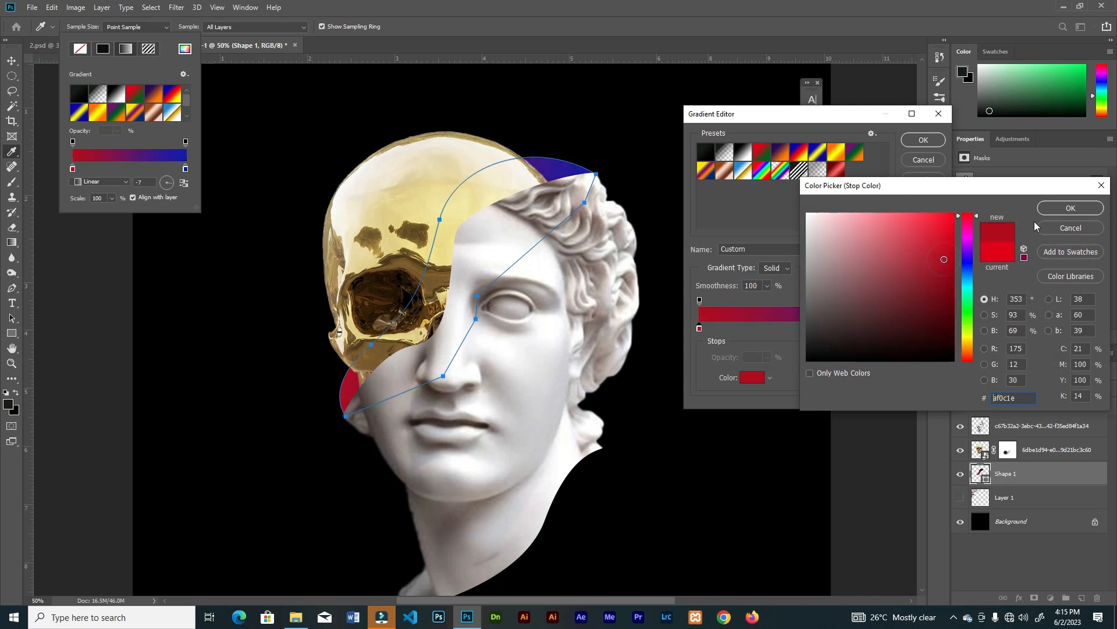
{"action": "left_click", "coordinate": [1073, 207]}
{"action": "left_click", "coordinate": [750, 378]}
{"action": "left_click", "coordinate": [924, 263]}
{"action": "left_click", "coordinate": [1072, 207]}
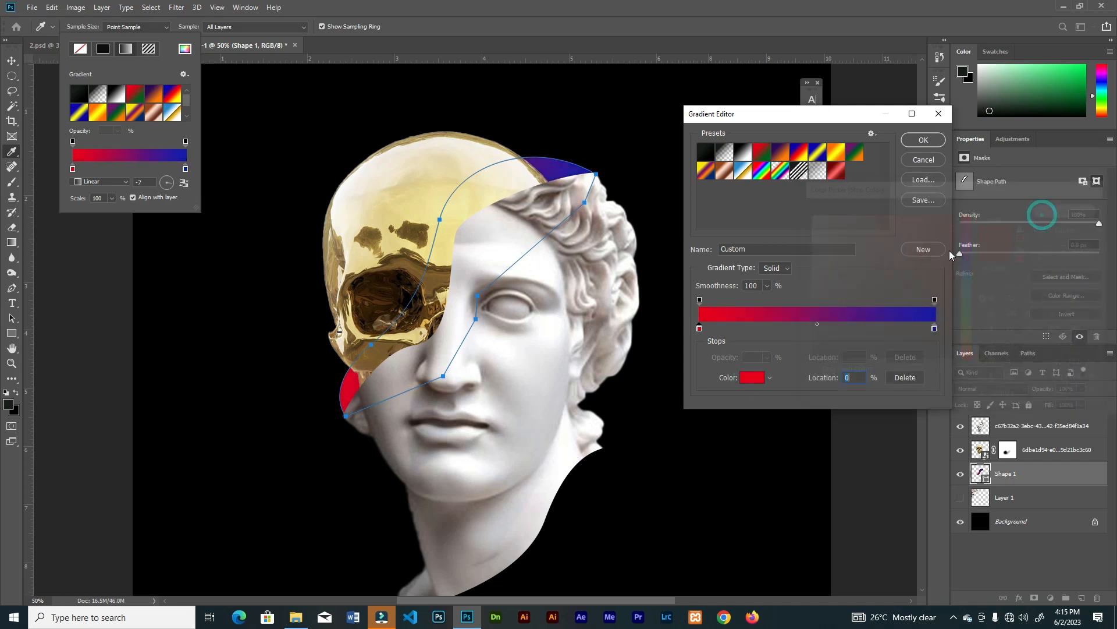
{"action": "left_click", "coordinate": [915, 141]}
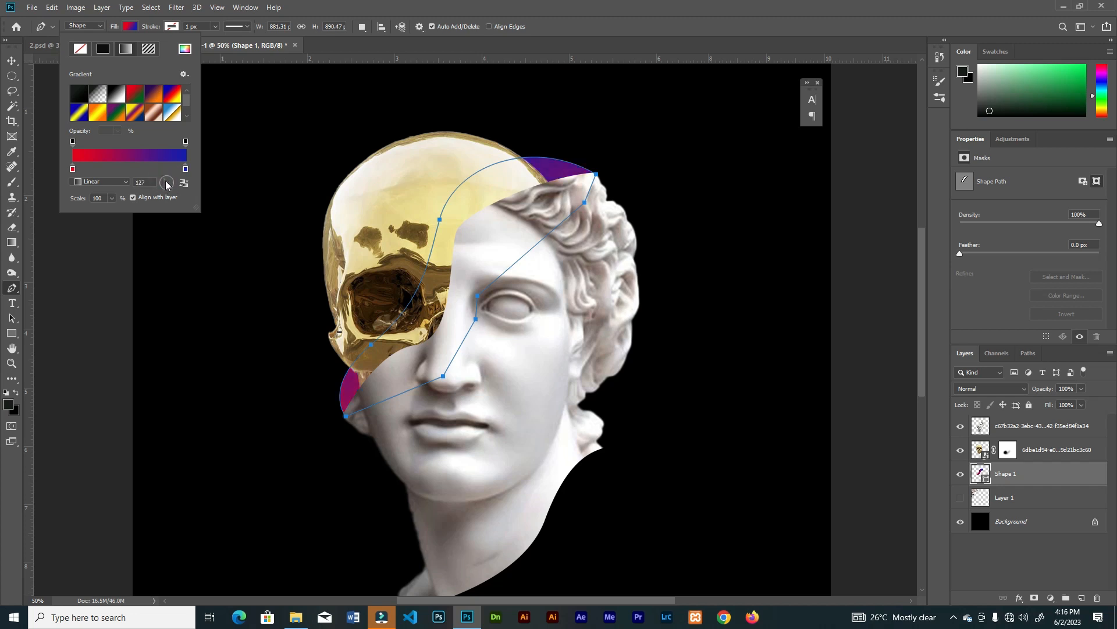
{"action": "left_click", "coordinate": [124, 29]}
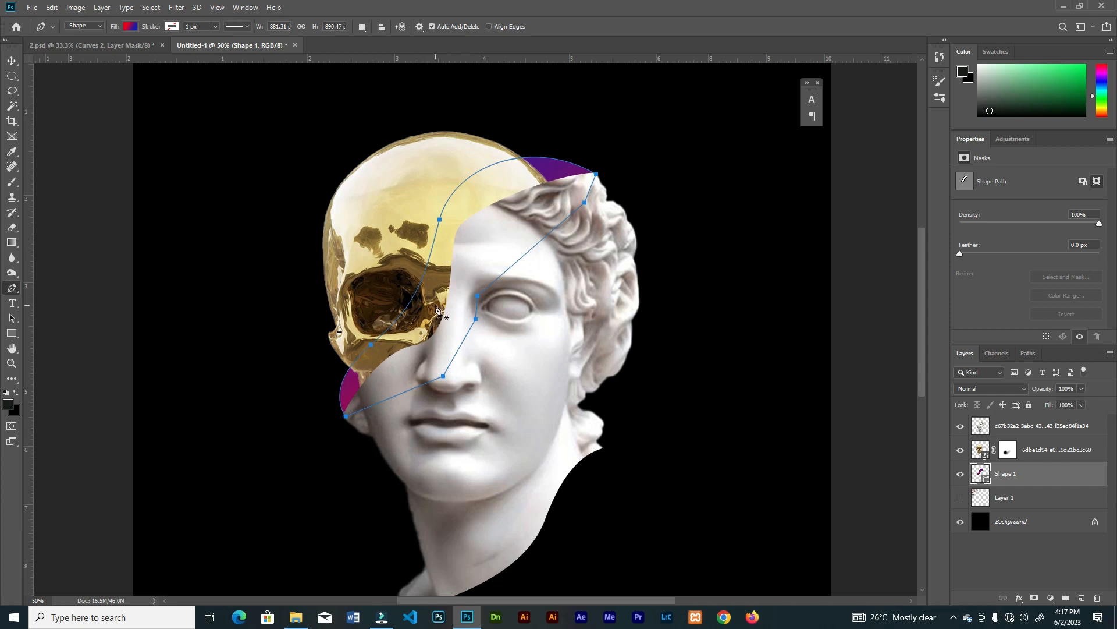
Lasso a lightning-shaped crack from the top of the golden skull down to the statue's forehead and rasterize the skull layer
{"action": "key", "text": "v"}
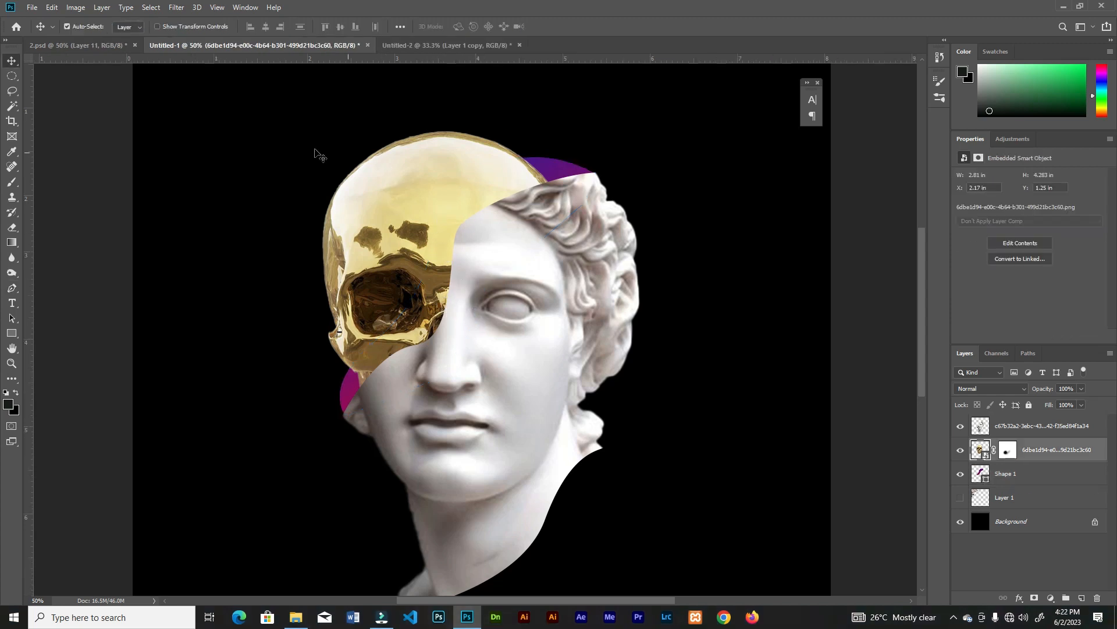
{"action": "mouse_move", "coordinate": [20, 94]}
{"action": "left_mouse_down"}
{"action": "mouse_move", "coordinate": [38, 109]}
{"action": "mouse_move", "coordinate": [45, 93]}
{"action": "left_mouse_up"}
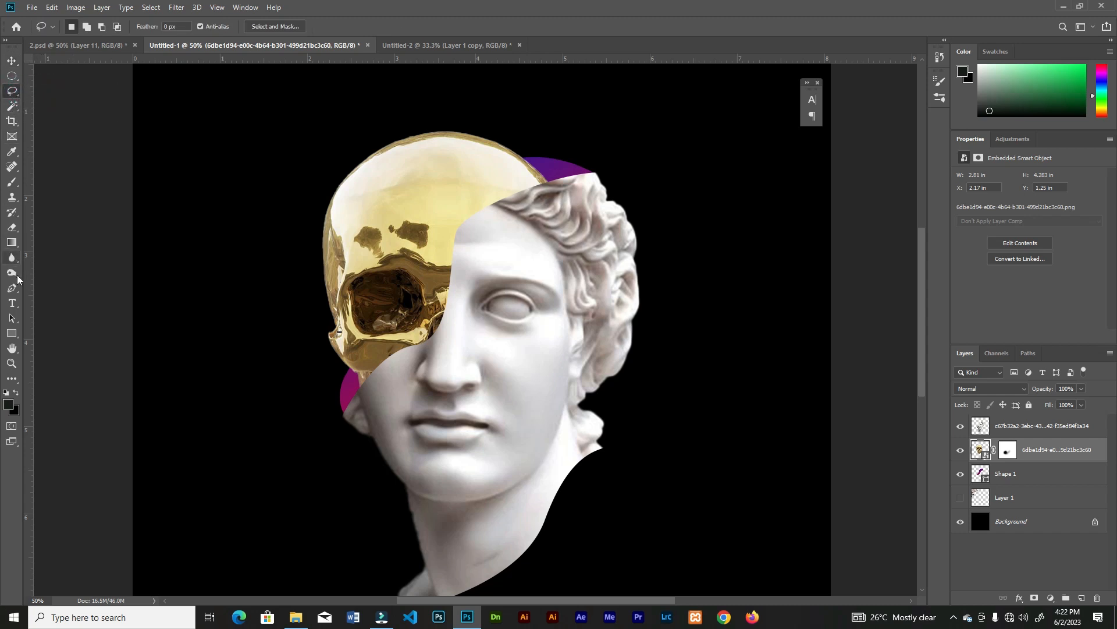
{"action": "key", "text": "ctrl+plus"}
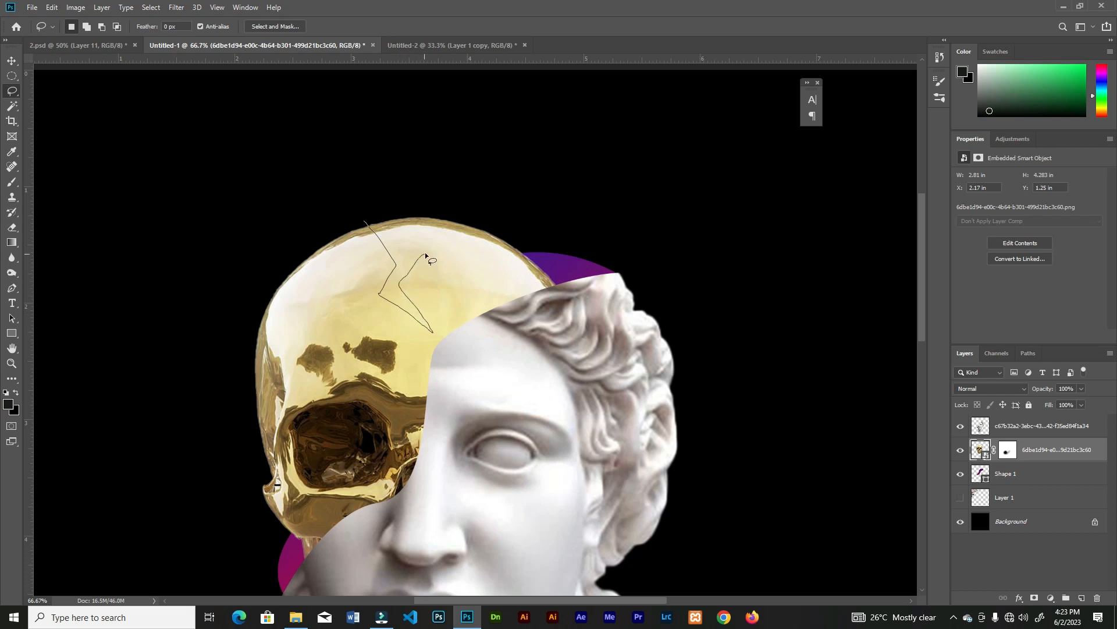
{"action": "left_click_drag", "start_coordinate": [426, 255], "coordinate": [413, 199]}
{"action": "right_click", "coordinate": [983, 451]}
{"action": "left_click", "coordinate": [1030, 456]}
{"action": "right_click", "coordinate": [1033, 454]}
{"action": "left_click", "coordinate": [923, 319]}
Cut the selected crack piece out of the skull onto its own layer and delete it
{"action": "key", "text": "v"}
{"action": "key", "text": "ctrl+shift+j"}
{"action": "mouse_move", "coordinate": [415, 304]}
{"action": "left_mouse_down"}
{"action": "mouse_move", "coordinate": [419, 274]}
{"action": "mouse_move", "coordinate": [470, 253]}
{"action": "left_mouse_up"}
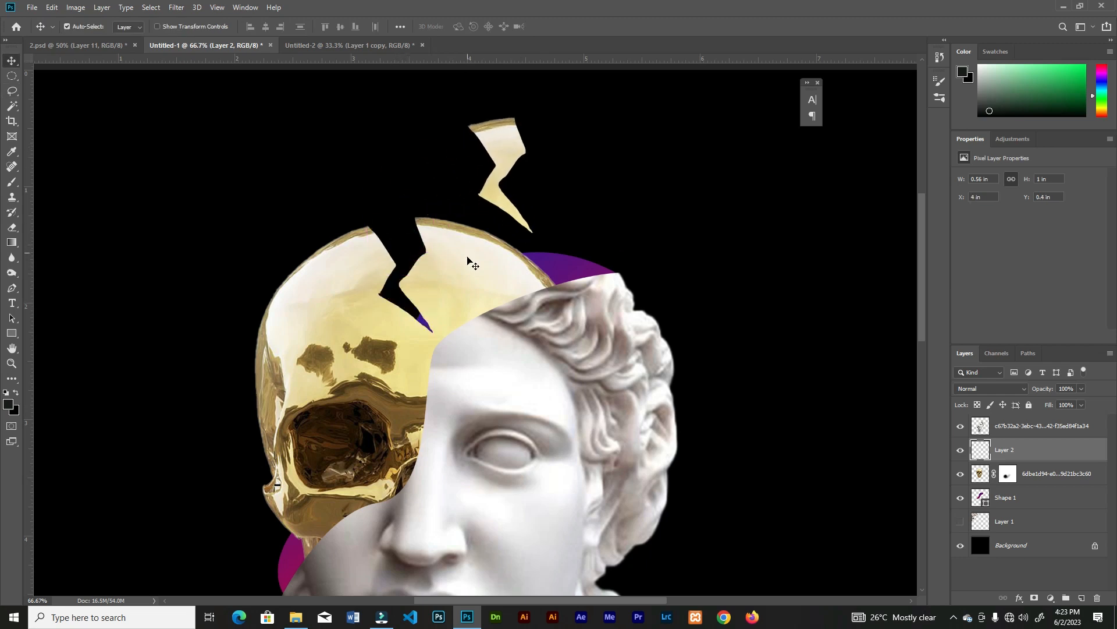
{"action": "key", "text": "Delete"}
Cut two smaller jagged cracks out of the skull's upper edge beside the large one and delete the pieces
{"action": "key", "text": "l"}
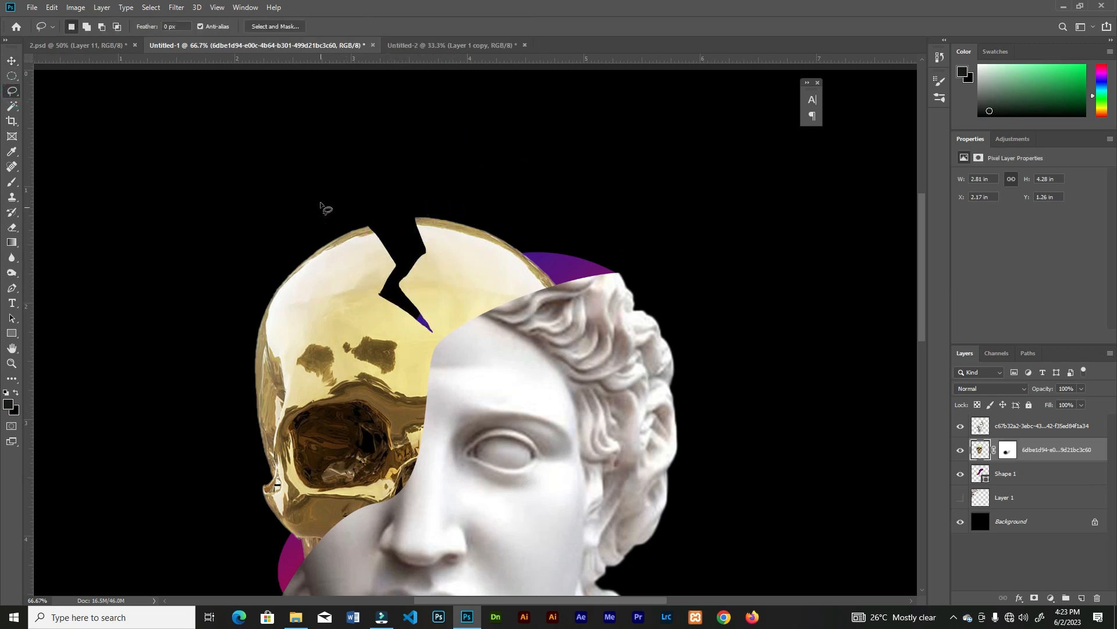
{"action": "left_click", "coordinate": [295, 262], "text": "shift"}
{"action": "key", "text": "ctrl+shift+j"}
{"action": "mouse_move", "coordinate": [284, 272]}
{"action": "left_mouse_down"}
{"action": "mouse_move", "coordinate": [295, 263]}
{"action": "mouse_move", "coordinate": [265, 219]}
{"action": "left_mouse_up"}
{"action": "key", "text": "v"}
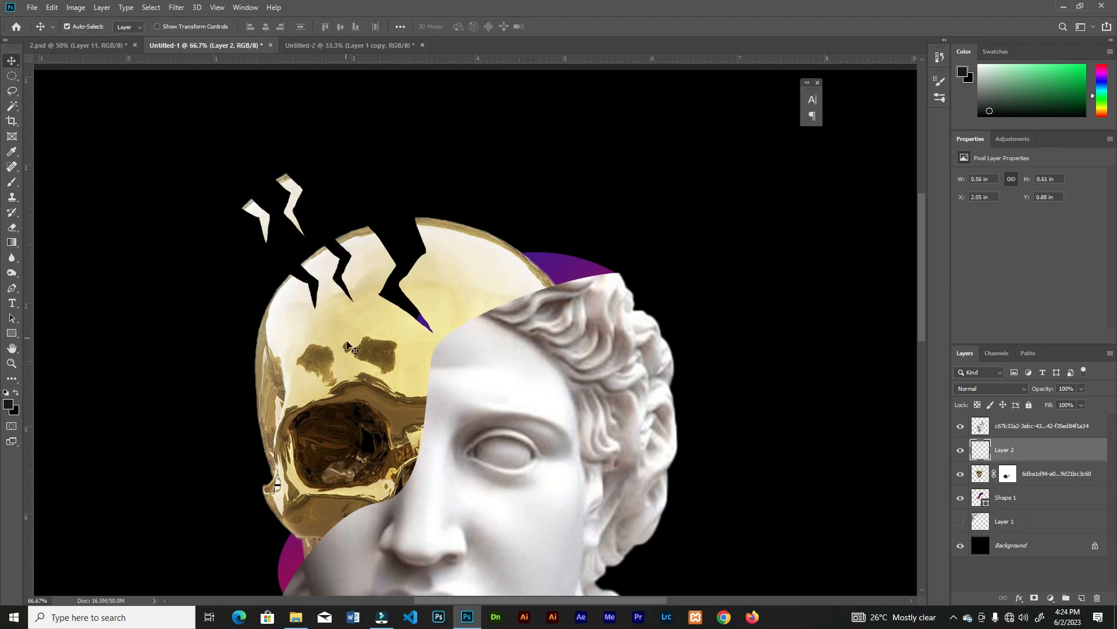
{"action": "key", "text": "Delete"}
Examine the cracked skull and the statue's face up close and against the whole composition
{"action": "key", "text": "ctrl+minus"}
{"action": "key", "text": "ctrl+plus"}
{"action": "key", "text": "ctrl+minus"}
{"action": "key", "text": "ctrl+minus"}
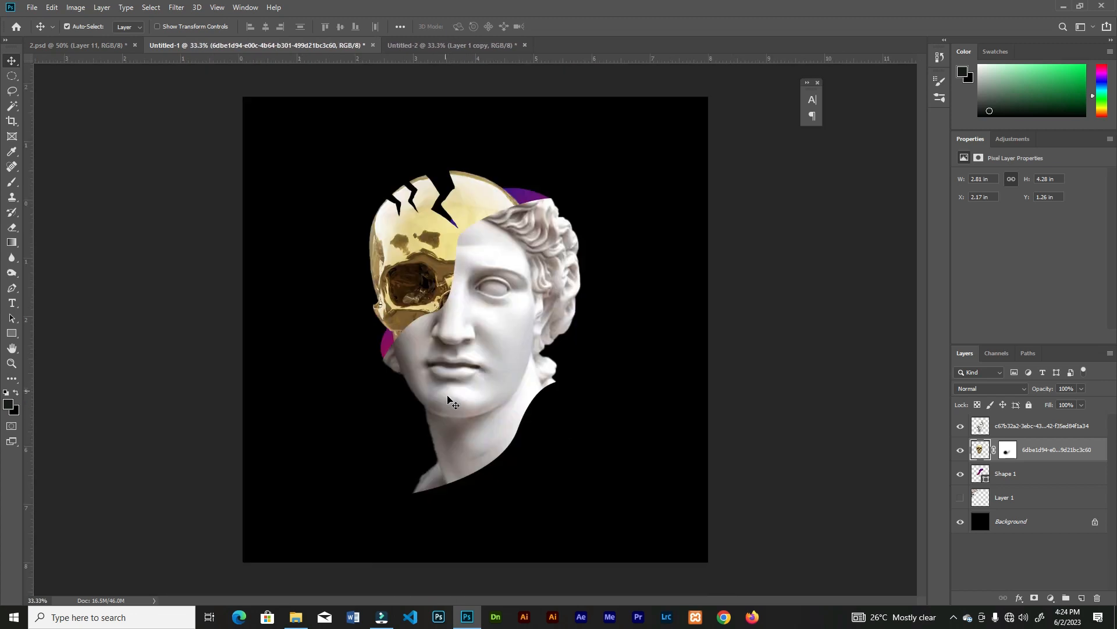
{"action": "key", "text": "ctrl+plus"}
{"action": "left_click_drag", "start_coordinate": [444, 236], "coordinate": [445, 317]}
{"action": "key", "text": "ctrl+plus"}
{"action": "left_click_drag", "start_coordinate": [444, 367], "coordinate": [461, 285]}
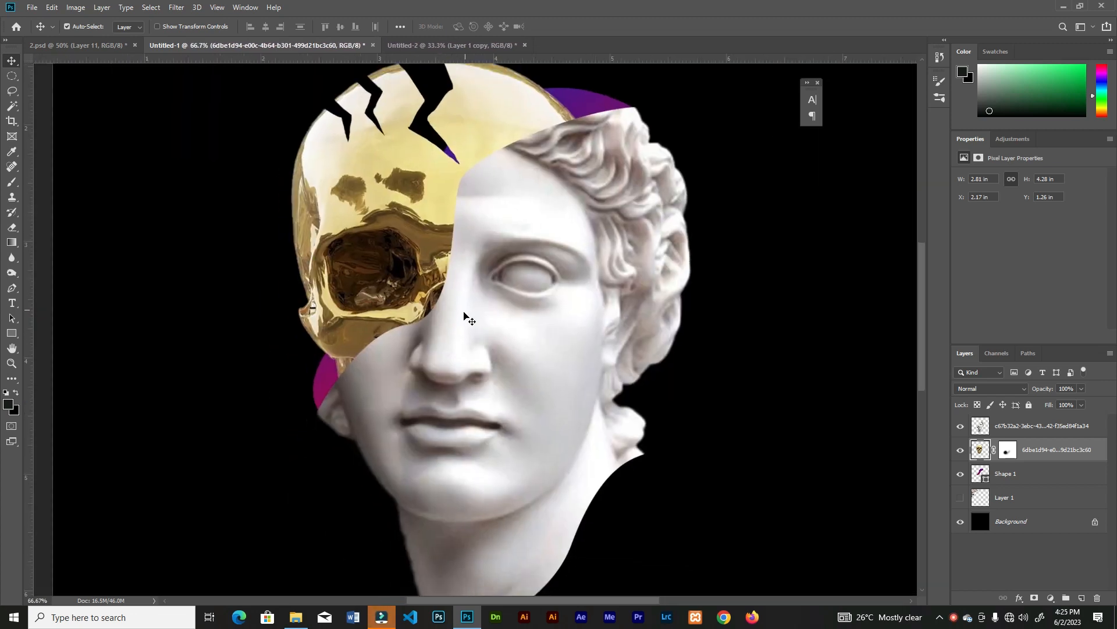
{"action": "key", "text": "ctrl+minus"}
Add a Curves adjustment clipped to the statue layer and pull the curve strongly down to darken the marble
{"action": "left_click", "coordinate": [468, 310]}
{"action": "left_click", "coordinate": [1051, 599]}
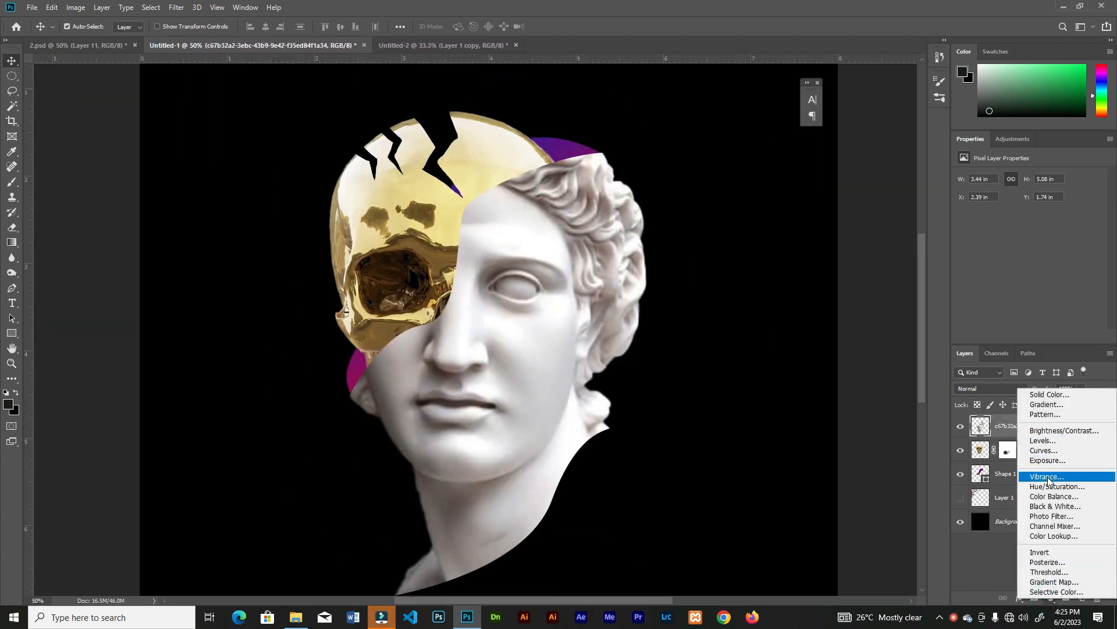
{"action": "left_click", "coordinate": [1042, 457]}
{"action": "left_click_drag", "start_coordinate": [1063, 206], "coordinate": [1062, 260]}
{"action": "left_click", "coordinate": [1029, 336]}
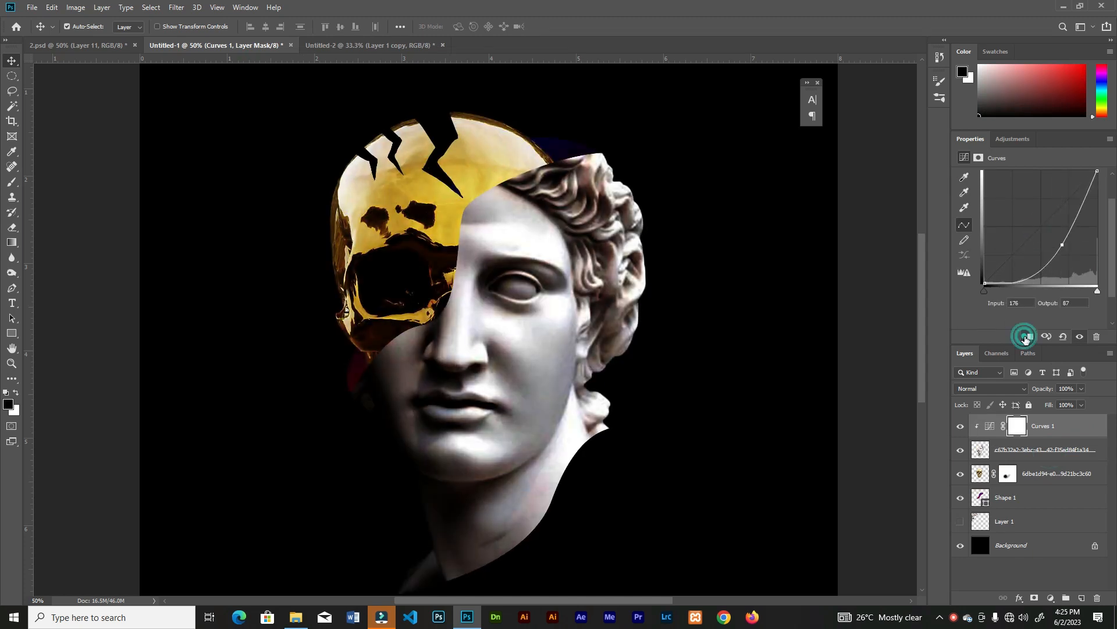
Invert the Curves mask and paint it white at 68% brush flow over the statue's eye and nose
{"action": "key", "text": "ctrl+minus"}
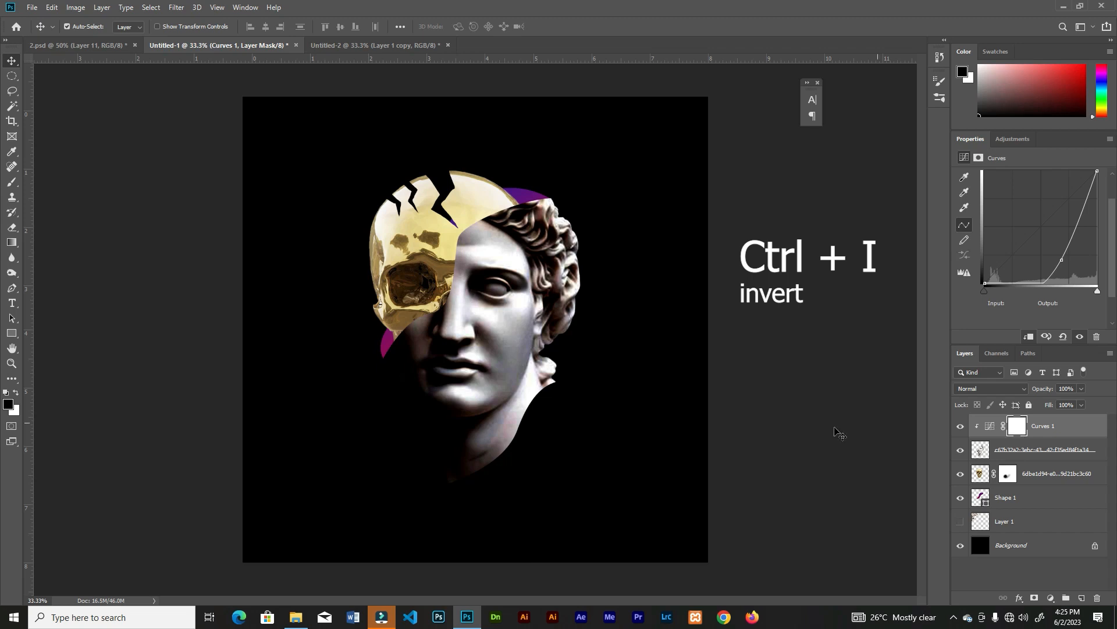
{"action": "key", "text": "ctrl+i"}
{"action": "left_click", "coordinate": [12, 182]}
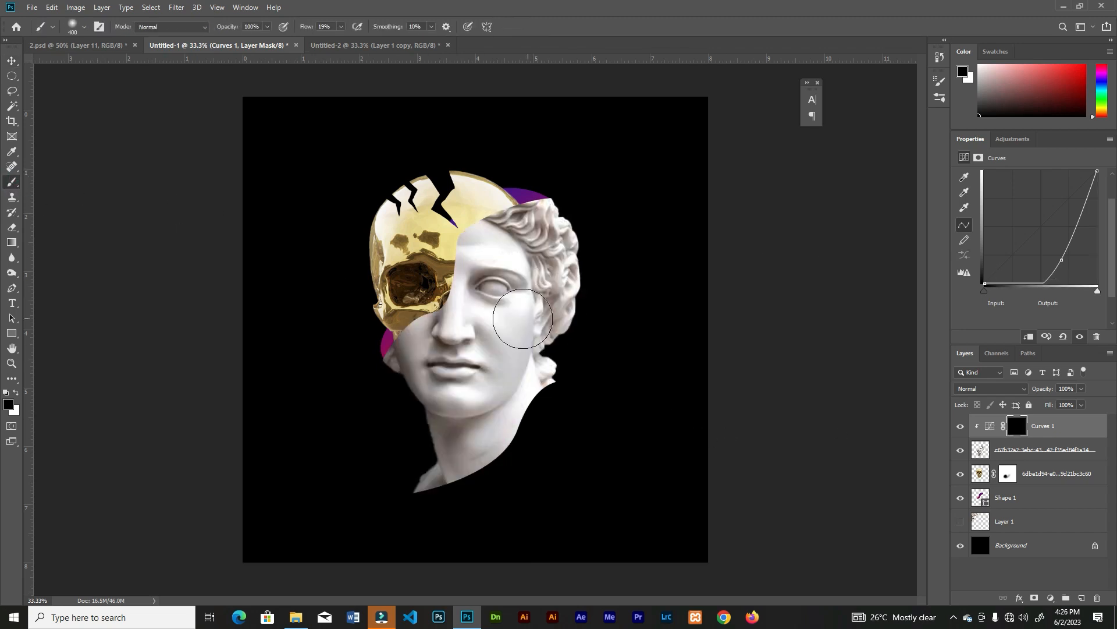
{"action": "key", "text": "x"}
{"action": "left_click", "coordinate": [341, 27]}
{"action": "left_click_drag", "start_coordinate": [341, 39], "coordinate": [368, 40]}
{"action": "key", "text": "bracketleft"}
{"action": "key", "text": "bracketleft"}
{"action": "left_click", "coordinate": [496, 285]}
{"action": "left_click", "coordinate": [515, 294]}
{"action": "left_click", "coordinate": [458, 342]}
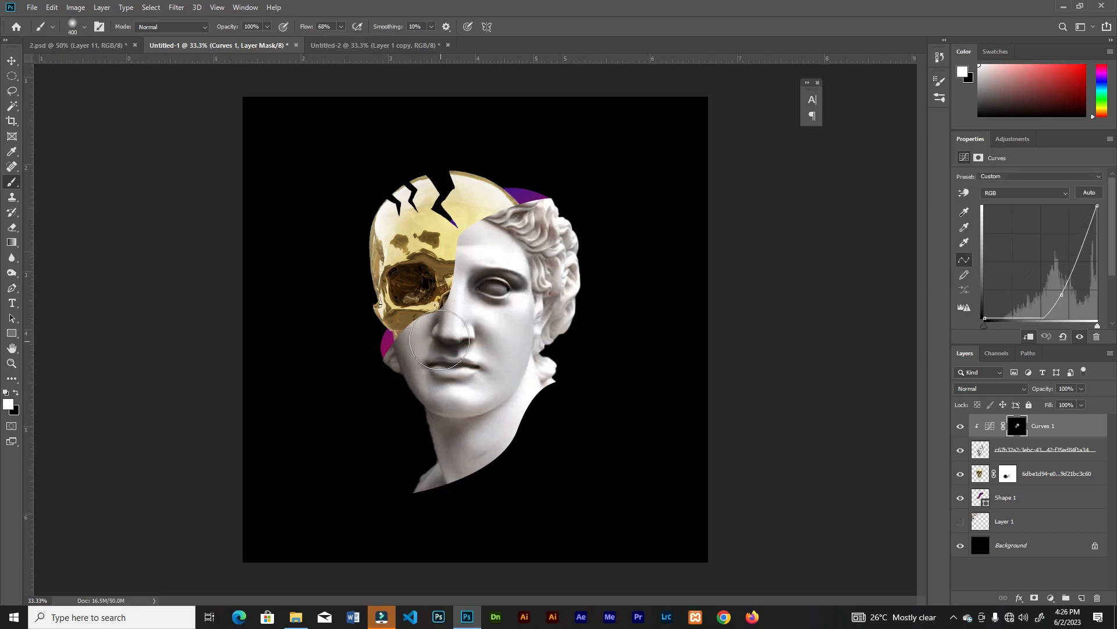
Paint more white on the Curves mask beside the nose, along the temple, and down the shadowed jaw and neck
{"action": "left_click", "coordinate": [433, 330]}
{"action": "mouse_move", "coordinate": [517, 246]}
{"action": "left_mouse_down"}
{"action": "mouse_move", "coordinate": [530, 232]}
{"action": "mouse_move", "coordinate": [540, 298]}
{"action": "left_mouse_up"}
{"action": "mouse_move", "coordinate": [390, 356]}
{"action": "left_mouse_down"}
{"action": "mouse_move", "coordinate": [431, 472]}
{"action": "mouse_move", "coordinate": [471, 498]}
{"action": "mouse_move", "coordinate": [495, 478]}
{"action": "left_mouse_up"}
Reduce the brush flow from 39% to 16% and paint softer shading on the statue's neck and hair curls
{"action": "key", "text": "shift+3"}
{"action": "key", "text": "shift+9"}
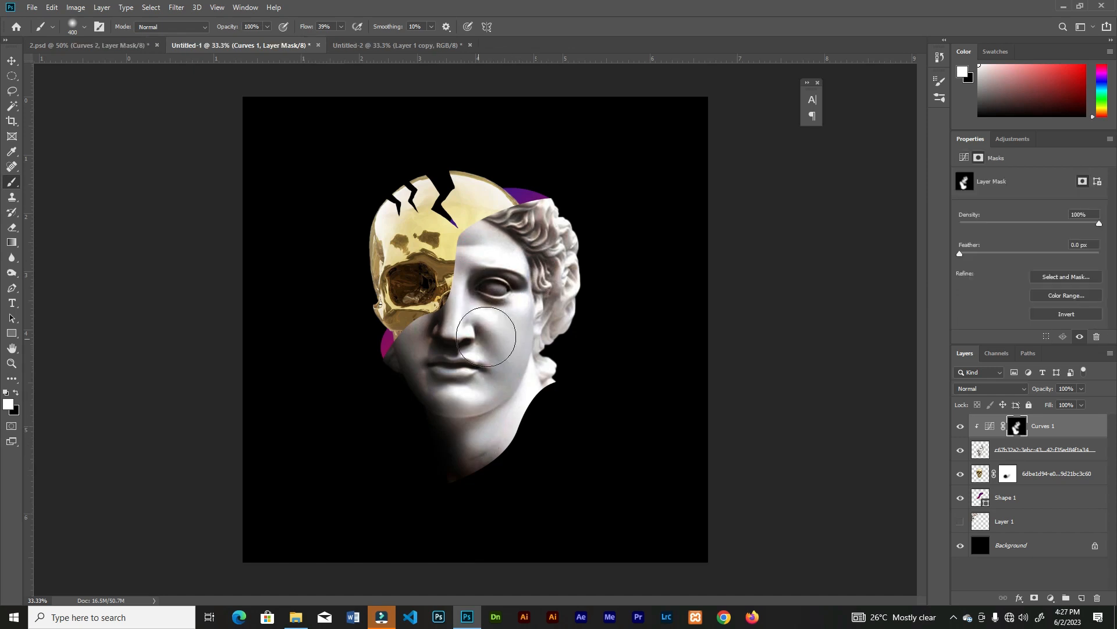
{"action": "key", "text": "shift+1"}
{"action": "key", "text": "shift+6"}
{"action": "left_click_drag", "start_coordinate": [447, 451], "coordinate": [447, 412]}
{"action": "mouse_move", "coordinate": [576, 225]}
{"action": "left_mouse_down"}
{"action": "mouse_move", "coordinate": [555, 331]}
{"action": "mouse_move", "coordinate": [571, 361]}
{"action": "left_mouse_up"}
{"action": "key", "text": "v"}
Place the dark grunge texture image from the file folder over the statue, about 3.93 × 5.55 in at X 2.03 in, Y 1.22 in
{"action": "key", "text": "ctrl+plus"}
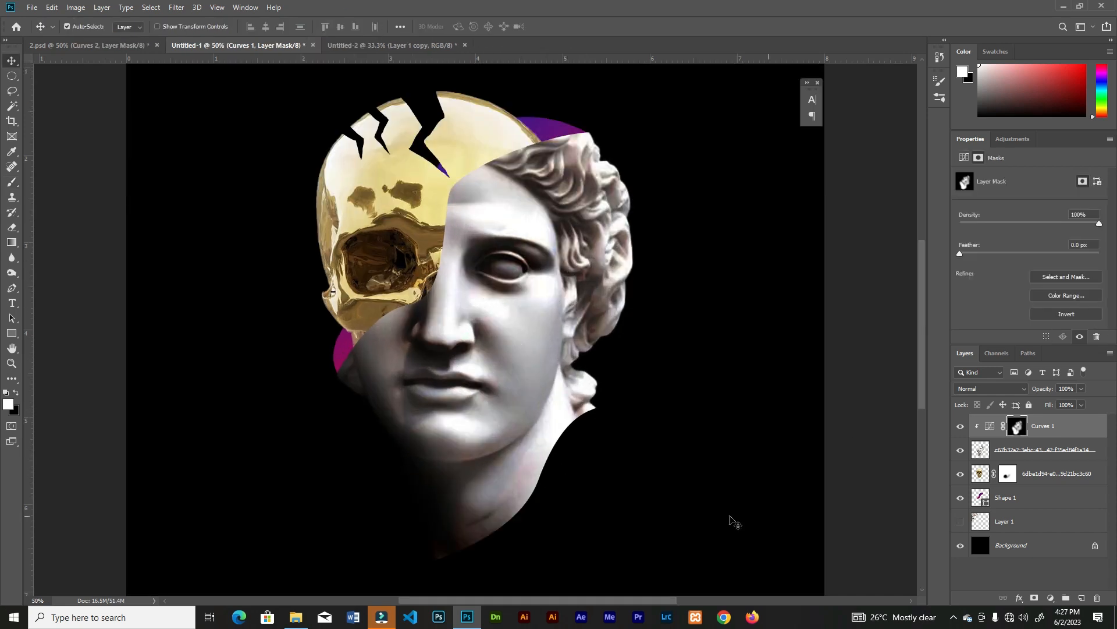
{"action": "left_click", "coordinate": [298, 616]}
{"action": "left_click_drag", "start_coordinate": [317, 96], "coordinate": [496, 532]}
{"action": "left_click_drag", "start_coordinate": [569, 462], "coordinate": [665, 557]}
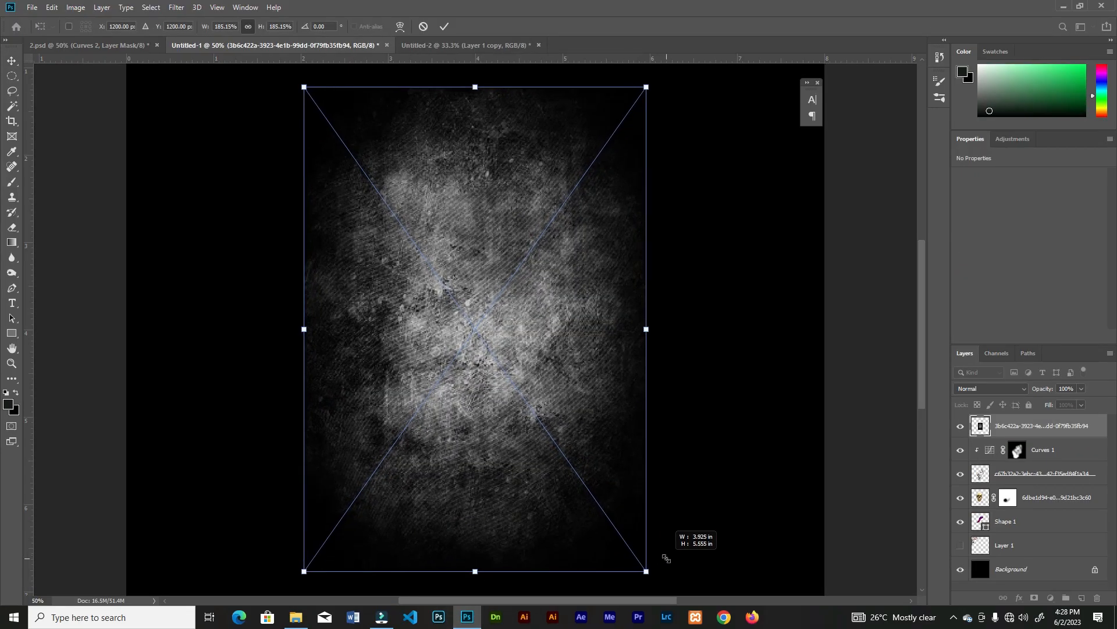
Clip the texture to the statue beneath the Curves adjustment and set its blend mode to Overlay
{"action": "right_click", "coordinate": [1022, 430]}
{"action": "left_click_drag", "start_coordinate": [1029, 423], "coordinate": [1019, 468]}
{"action": "left_click", "coordinate": [992, 389]}
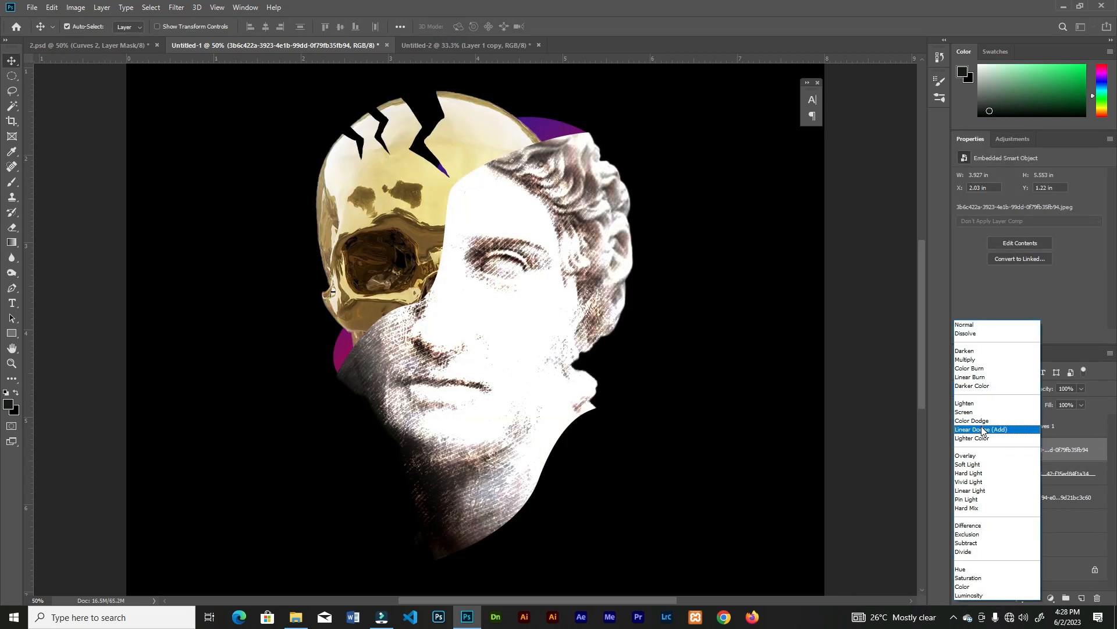
{"action": "left_click", "coordinate": [974, 458]}
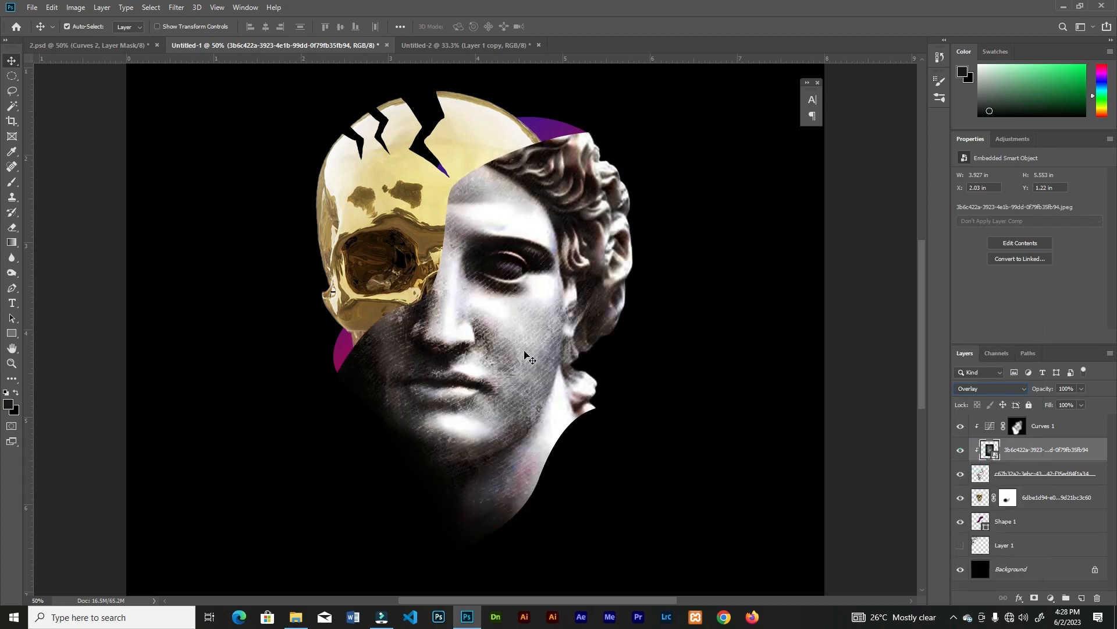
{"action": "left_click", "coordinate": [558, 449]}
{"action": "key", "text": "ctrl+minus"}
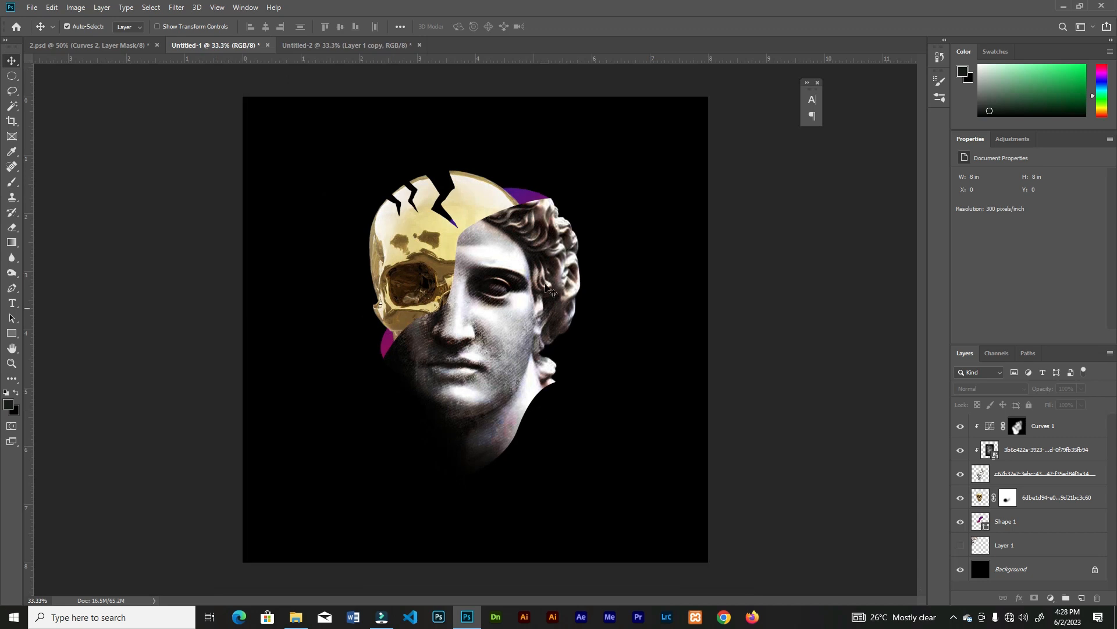
Lower the opacity of the statue's Curves adjustment to lighten the shading
{"action": "left_click", "coordinate": [1018, 428]}
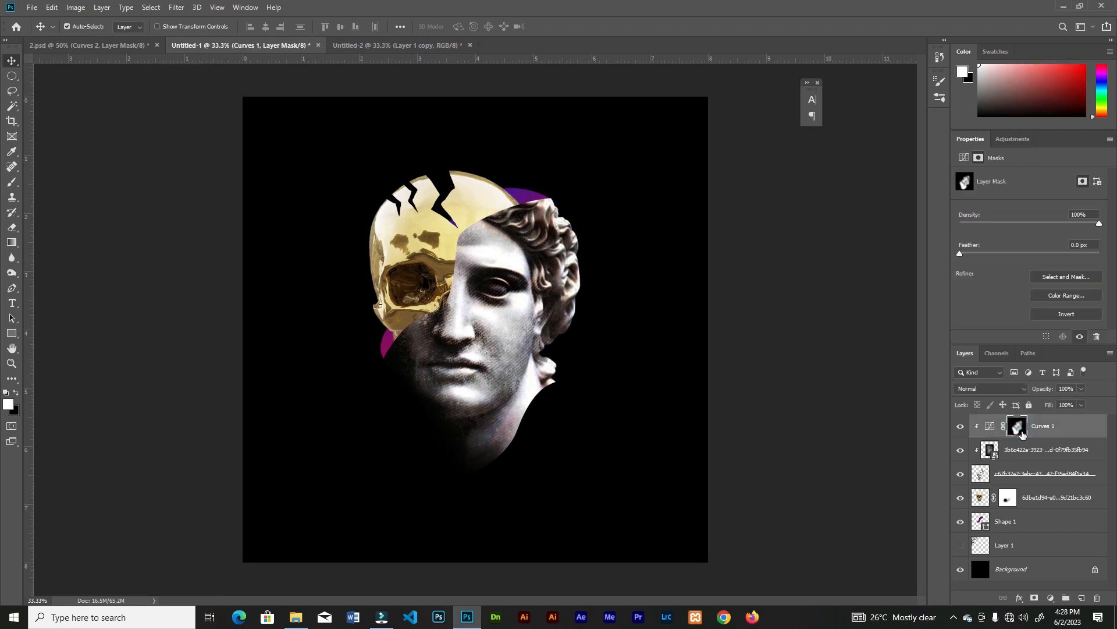
{"action": "left_click", "coordinate": [1068, 429]}
{"action": "left_click", "coordinate": [1081, 389]}
{"action": "left_click_drag", "start_coordinate": [1082, 401], "coordinate": [1063, 408]}
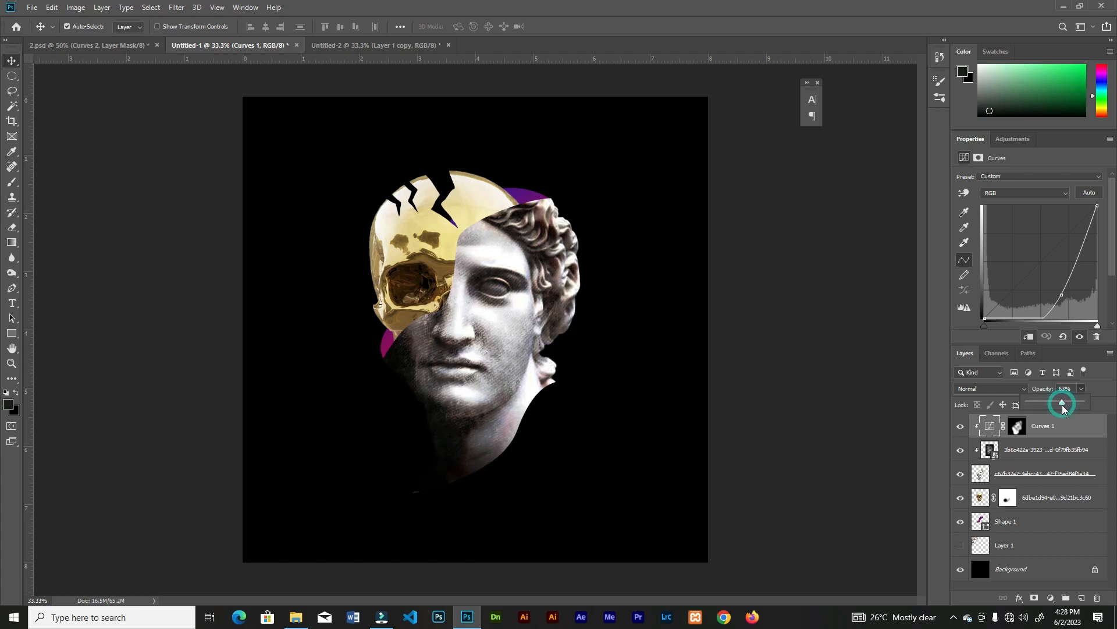
Change the texture layer's blend mode to Soft Light
{"action": "key", "text": "ctrl+plus"}
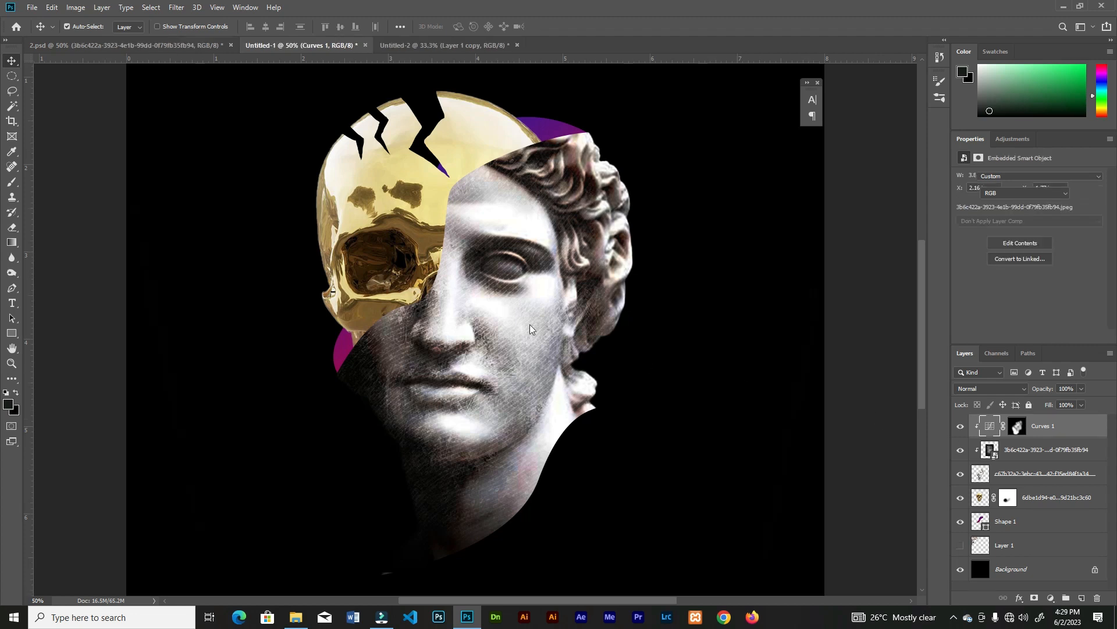
{"action": "left_click", "coordinate": [997, 449]}
{"action": "left_click", "coordinate": [989, 389]}
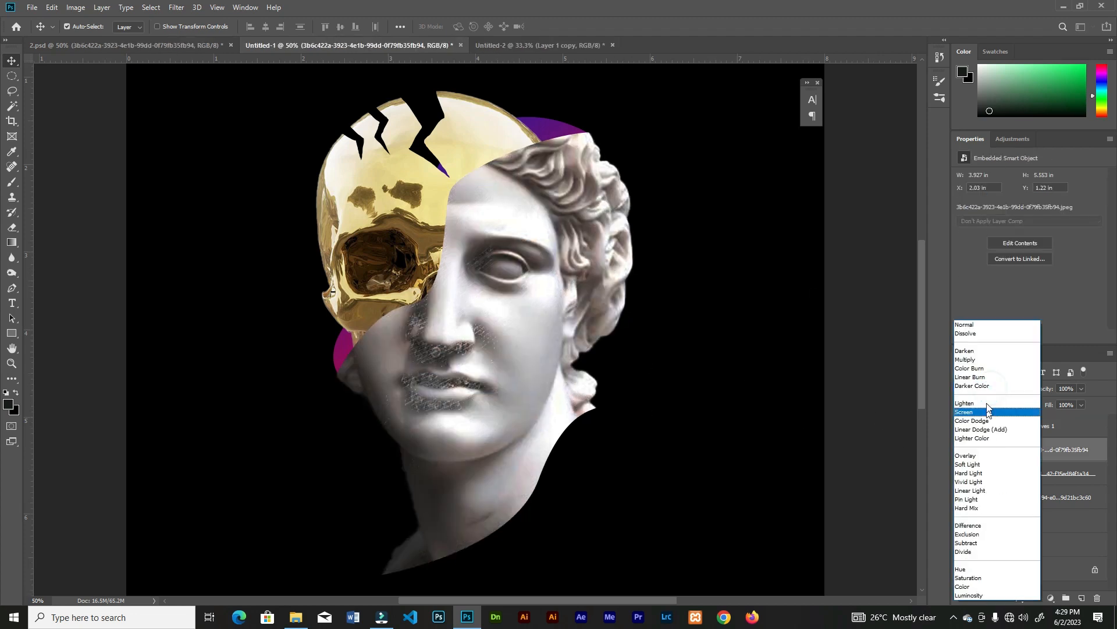
{"action": "left_click", "coordinate": [975, 433]}
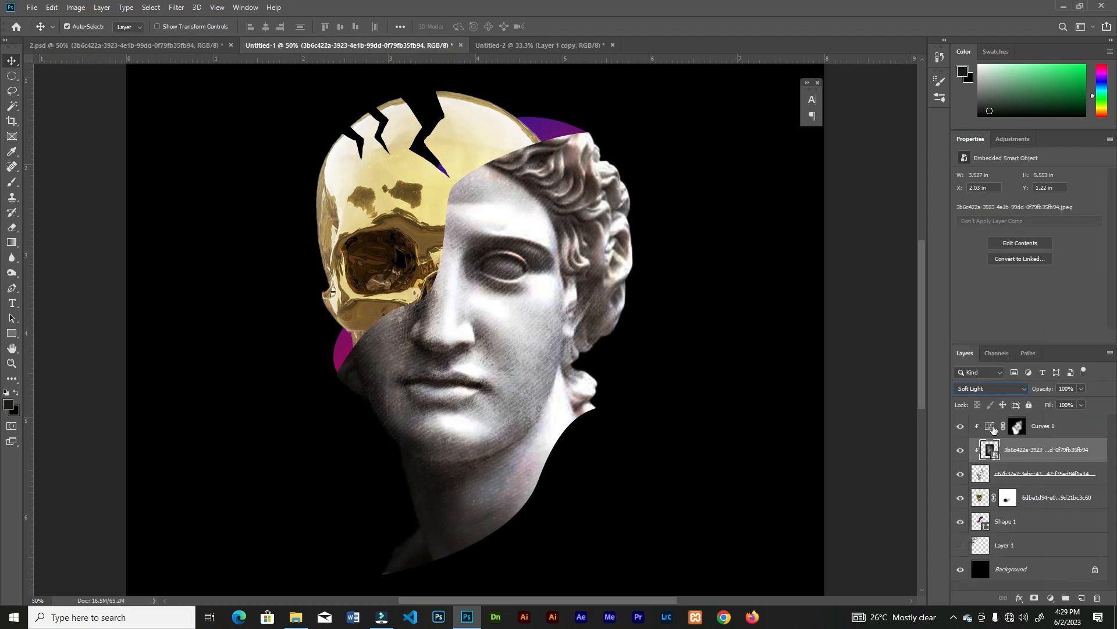
Set the opacity of the statue's Curves adjustment to 71%
{"action": "left_click", "coordinate": [1035, 434]}
{"action": "left_click", "coordinate": [1081, 388]}
{"action": "left_click_drag", "start_coordinate": [1104, 402], "coordinate": [1091, 403]}
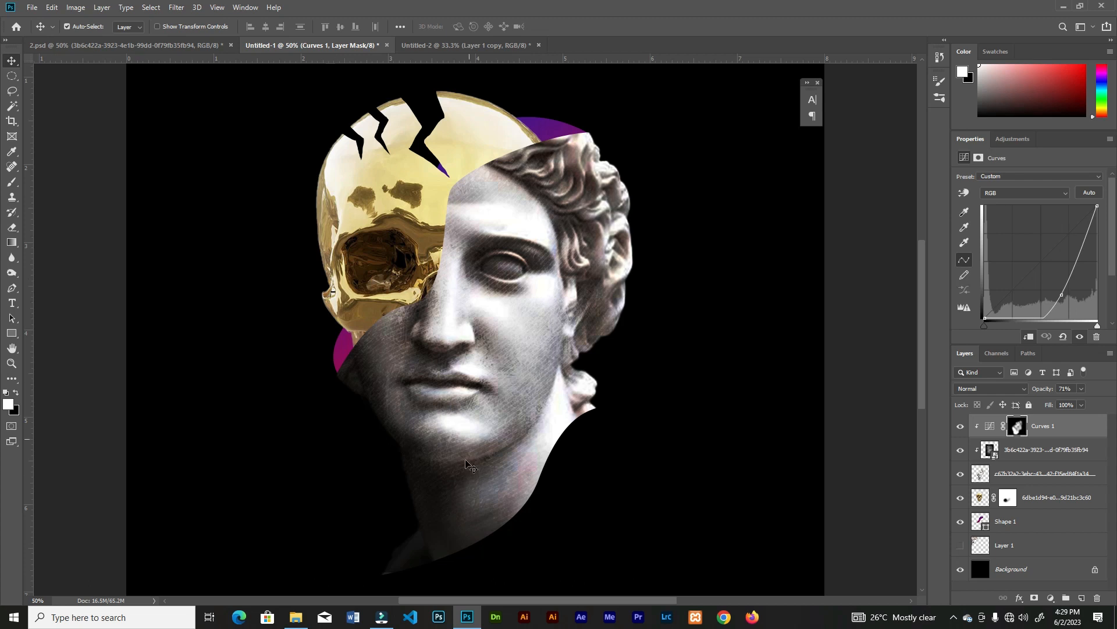
Paint the Curves mask white at 100% flow over the base of the neck and set the adjustment's opacity to 77%
{"action": "key", "text": "b"}
{"action": "key", "text": "shift+0"}
{"action": "mouse_move", "coordinate": [423, 549]}
{"action": "left_mouse_down"}
{"action": "mouse_move", "coordinate": [502, 530]}
{"action": "mouse_move", "coordinate": [456, 526]}
{"action": "mouse_move", "coordinate": [417, 544]}
{"action": "left_mouse_up"}
{"action": "left_click_drag", "start_coordinate": [1081, 389], "coordinate": [1084, 389]}
{"action": "key", "text": "ctrl+minus"}
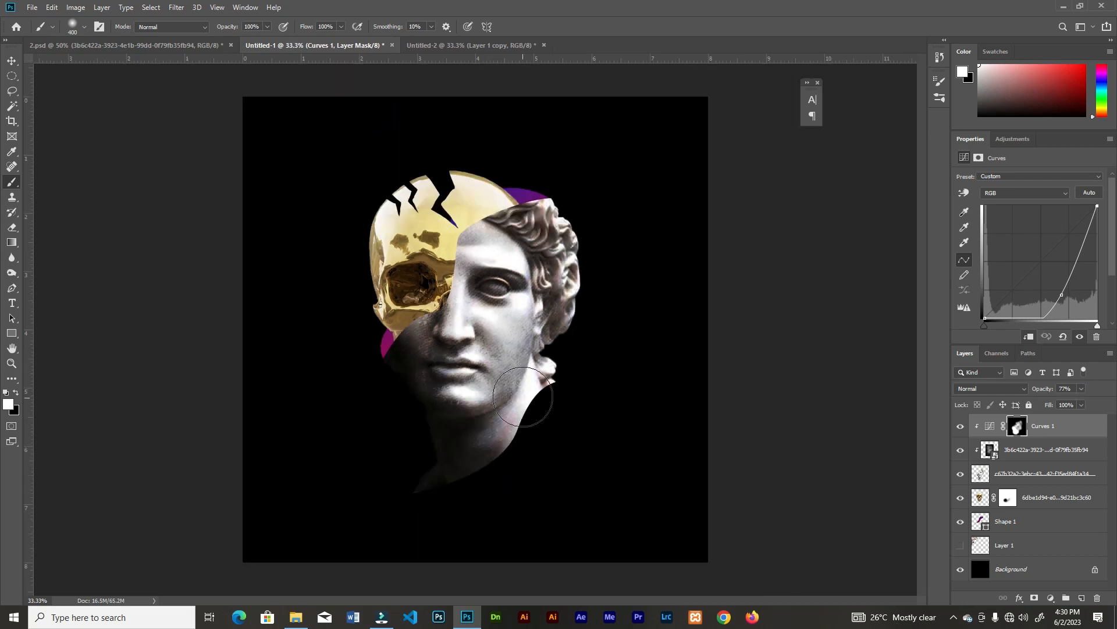
Add a Curves adjustment above the golden skull layer, bend it downward to darken, and clip it to the skull
{"action": "key", "text": "v"}
{"action": "key", "text": "ctrl+plus"}
{"action": "key", "text": "ctrl+plus"}
{"action": "key", "text": "ctrl+minus"}
{"action": "left_click", "coordinate": [427, 240]}
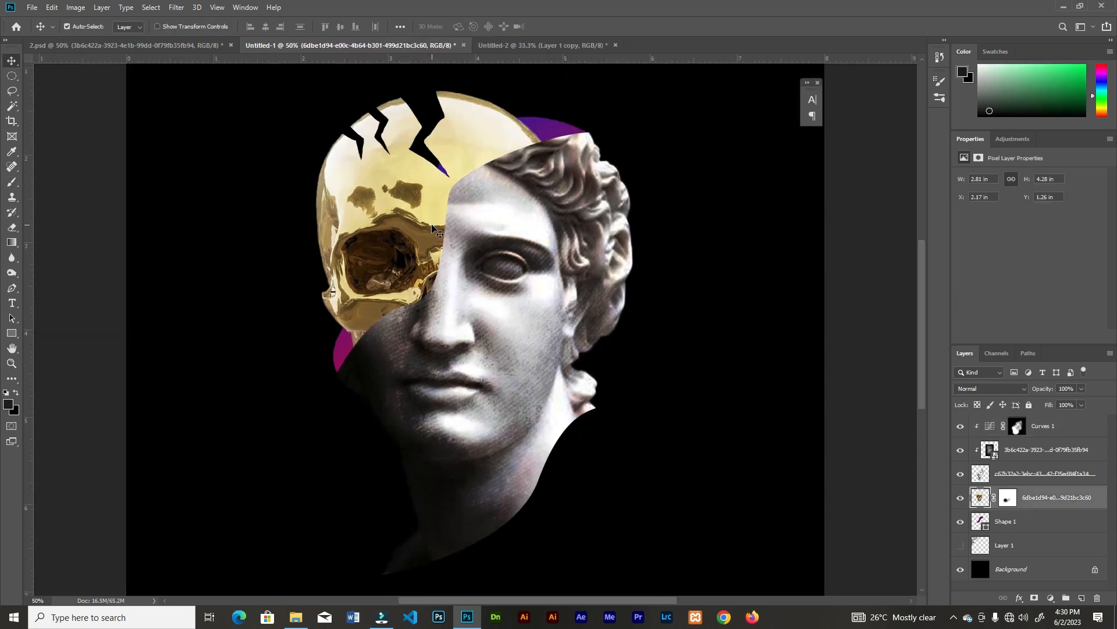
{"action": "left_click", "coordinate": [1051, 598]}
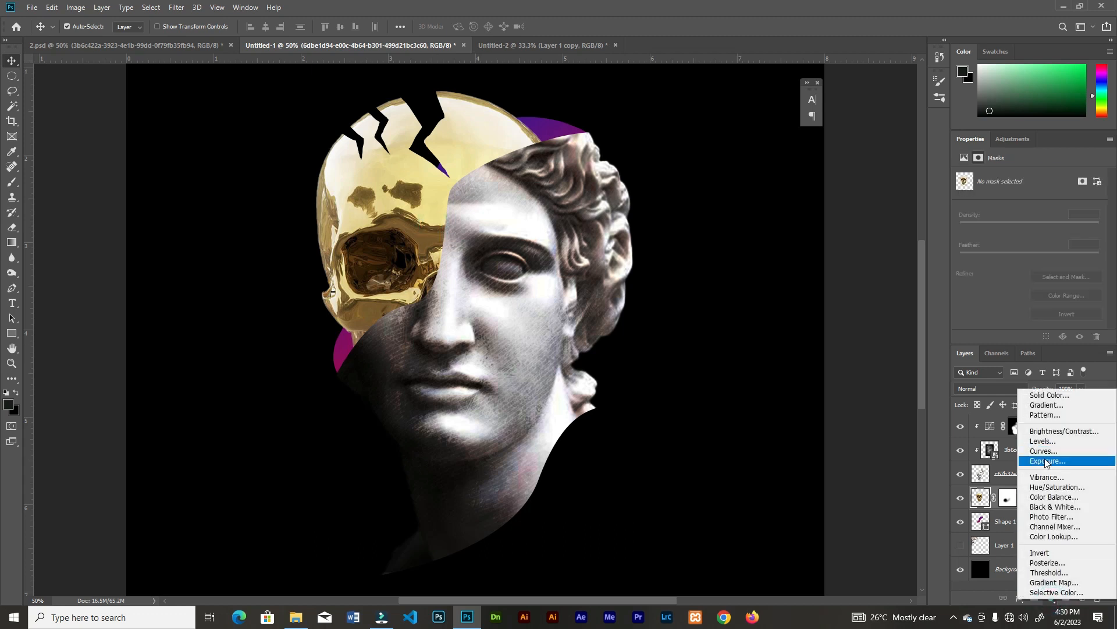
{"action": "left_click", "coordinate": [1036, 462]}
{"action": "left_click_drag", "start_coordinate": [1042, 267], "coordinate": [1053, 283]}
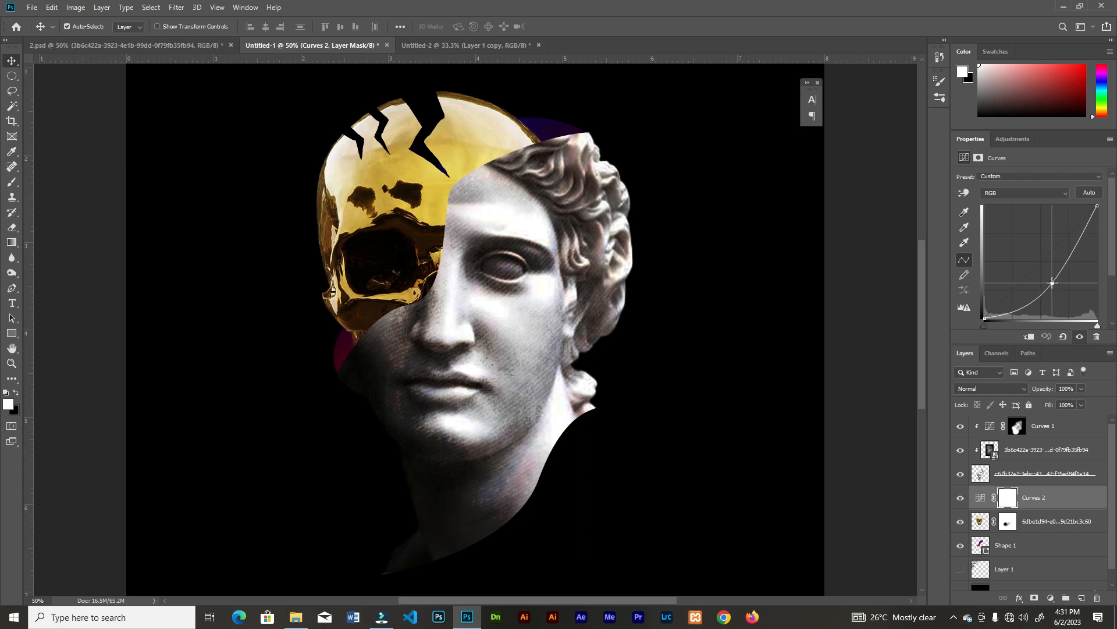
{"action": "key", "text": "ctrl+alt+g"}
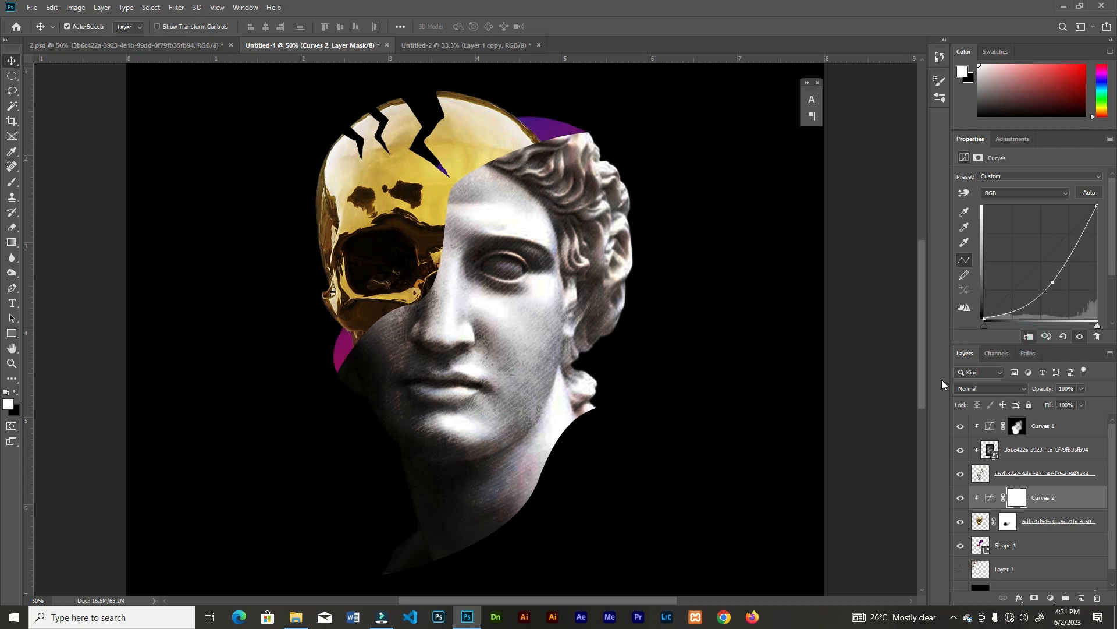
Add a Vibrance adjustment clipped to the golden skull with vibrance set to +43
{"action": "left_click", "coordinate": [1050, 597]}
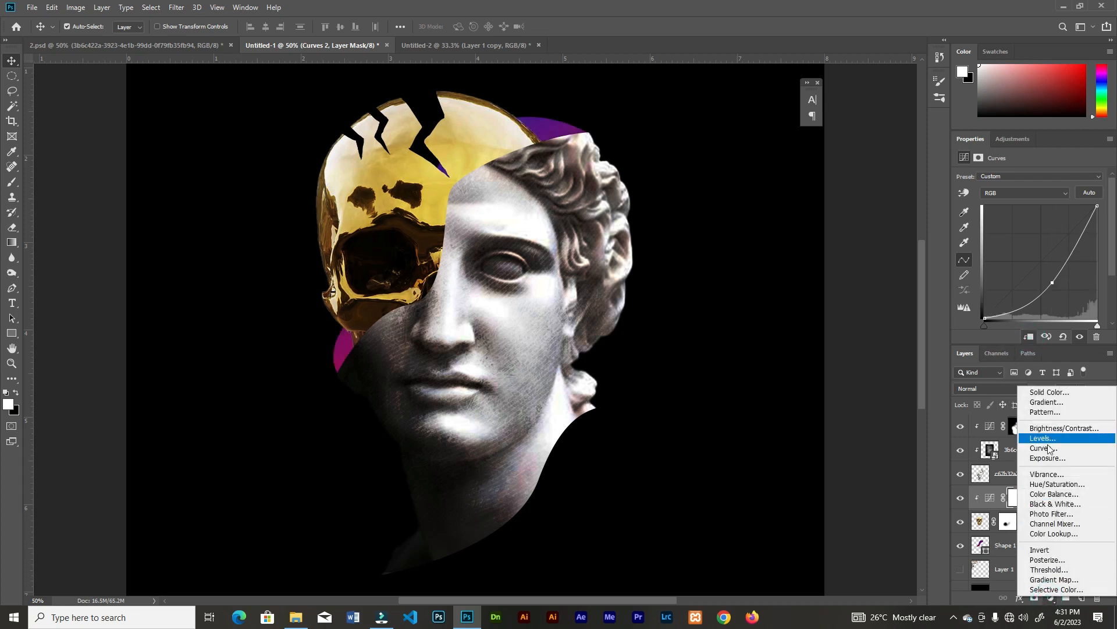
{"action": "left_click", "coordinate": [1049, 473]}
{"action": "left_click", "coordinate": [1029, 337]}
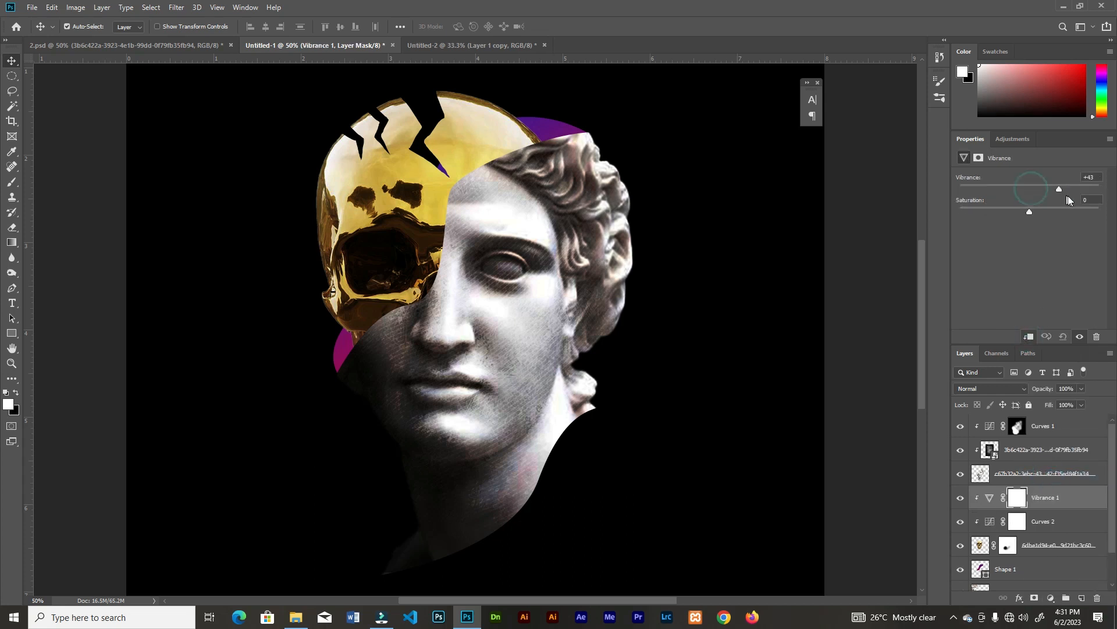
Invert the skull's Curves mask and paint it white at 23% flow over the eye socket and the skull's shaded edges
{"action": "left_click", "coordinate": [1013, 527]}
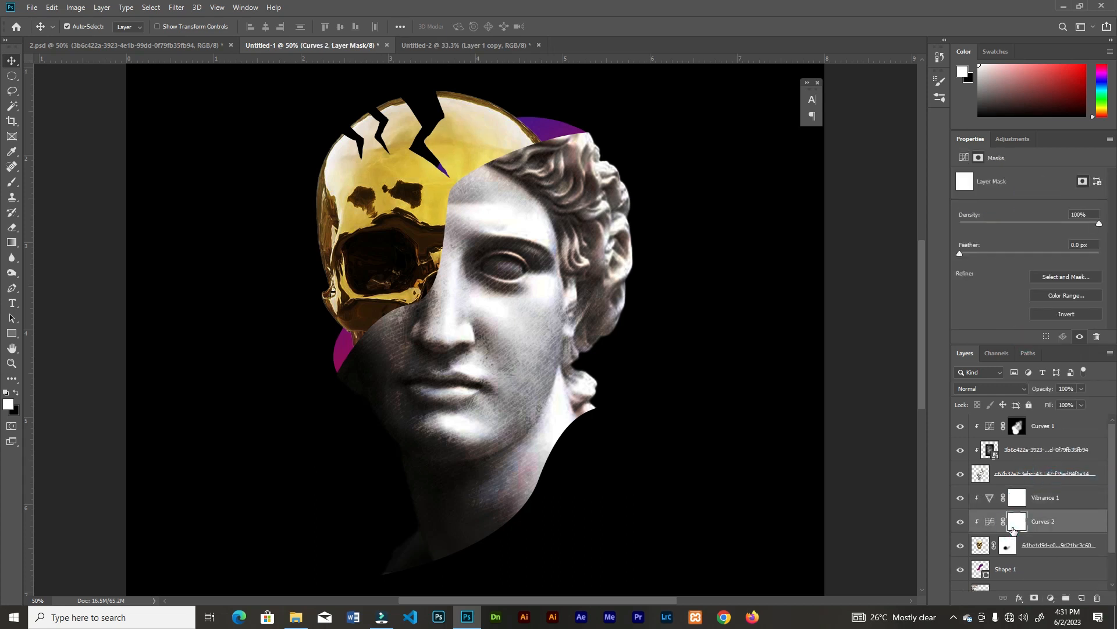
{"action": "key", "text": "ctrl+i"}
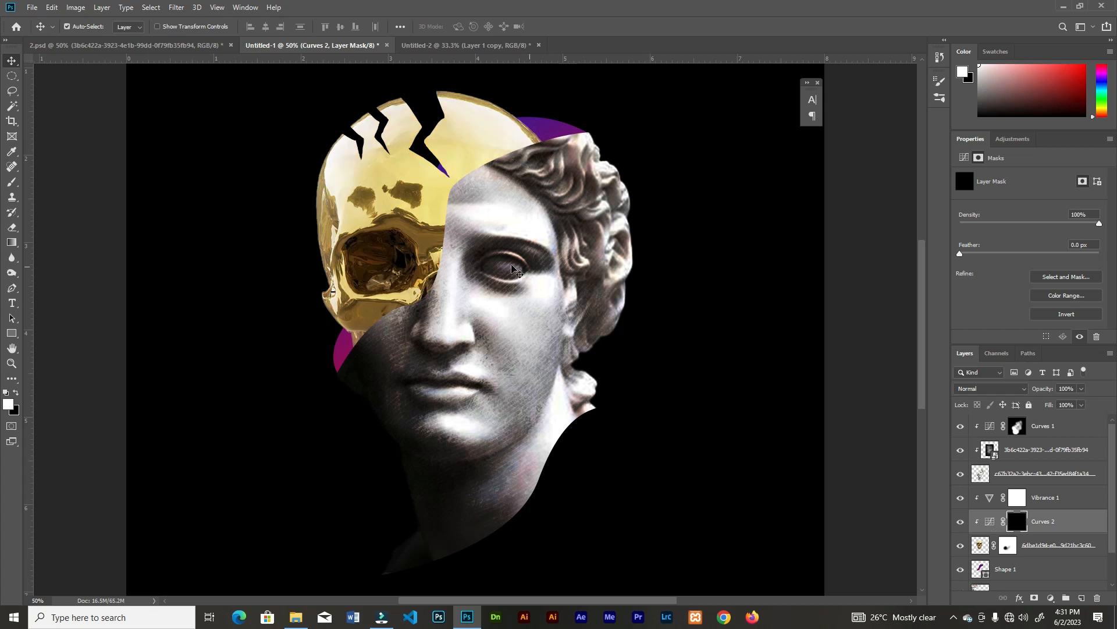
{"action": "left_click", "coordinate": [12, 182]}
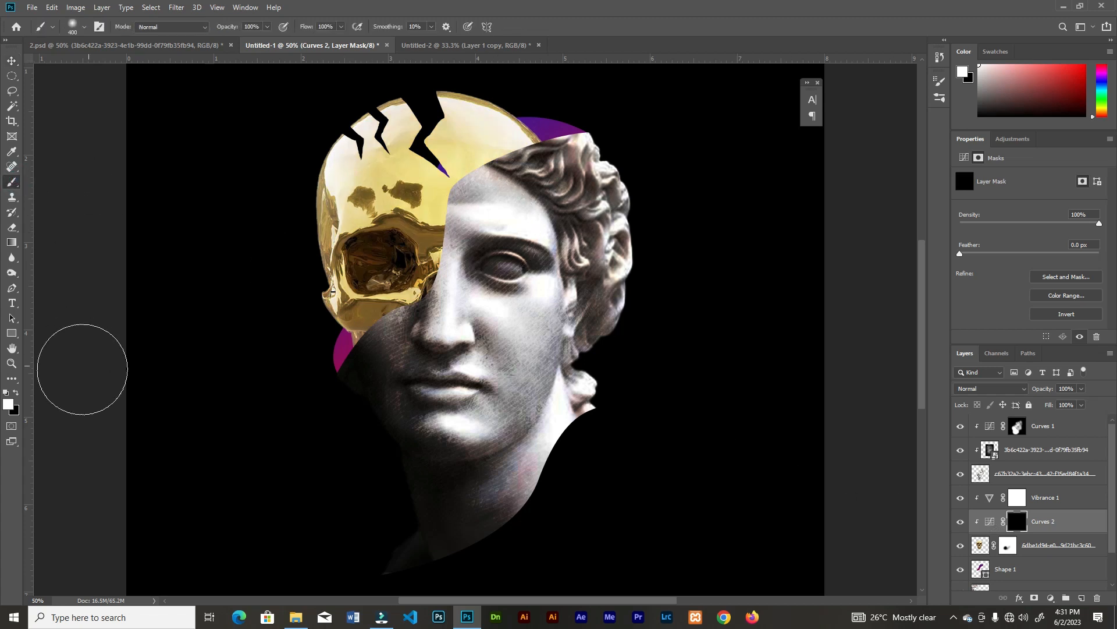
{"action": "left_click", "coordinate": [341, 27]}
{"action": "left_click_drag", "start_coordinate": [343, 42], "coordinate": [299, 41]}
{"action": "mouse_move", "coordinate": [442, 285]}
{"action": "left_mouse_down"}
{"action": "mouse_move", "coordinate": [376, 362]}
{"action": "mouse_move", "coordinate": [383, 399]}
{"action": "left_mouse_up"}
{"action": "key", "text": "bracketleft"}
{"action": "key", "text": "bracketleft"}
{"action": "key", "text": "bracketleft"}
{"action": "key", "text": "bracketleft"}
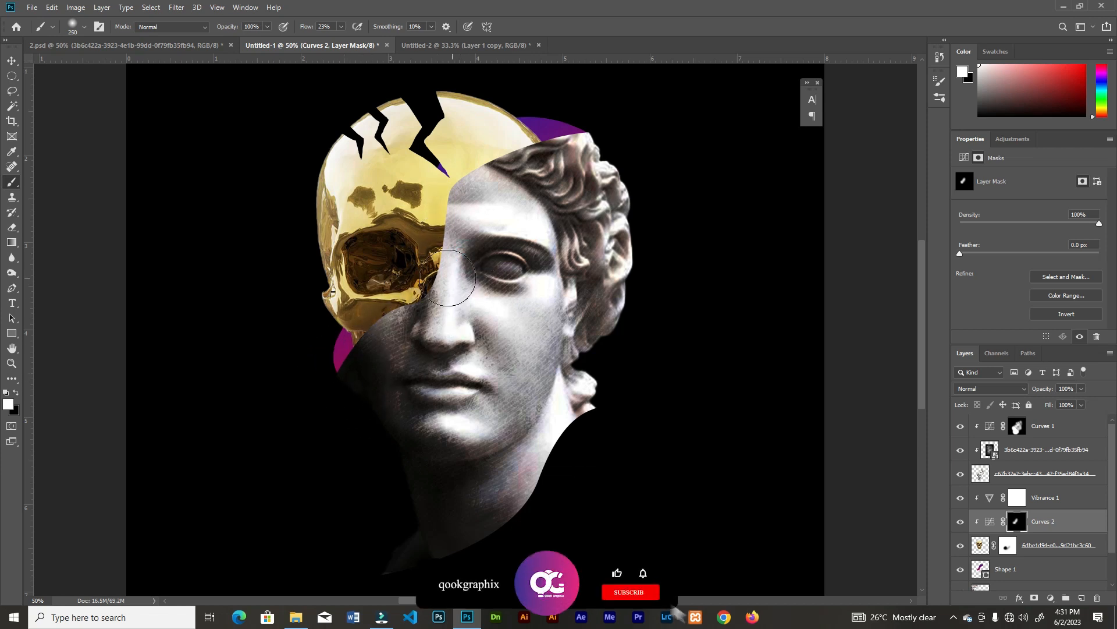
{"action": "mouse_move", "coordinate": [313, 223]}
{"action": "left_mouse_down"}
{"action": "mouse_move", "coordinate": [349, 324]}
{"action": "mouse_move", "coordinate": [337, 223]}
{"action": "mouse_move", "coordinate": [405, 307]}
{"action": "mouse_move", "coordinate": [331, 320]}
{"action": "left_mouse_up"}
{"action": "mouse_move", "coordinate": [544, 134]}
{"action": "left_mouse_down"}
{"action": "mouse_move", "coordinate": [531, 173]}
{"action": "mouse_move", "coordinate": [512, 135]}
{"action": "mouse_move", "coordinate": [522, 137]}
{"action": "left_mouse_up"}
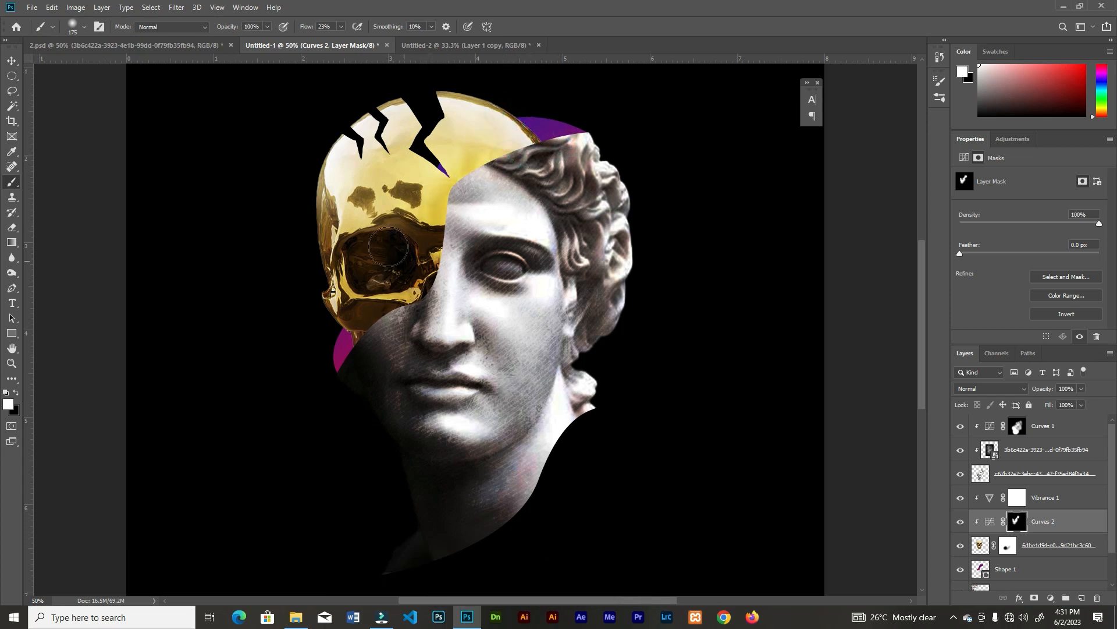
{"action": "left_click_drag", "start_coordinate": [388, 246], "coordinate": [361, 285]}
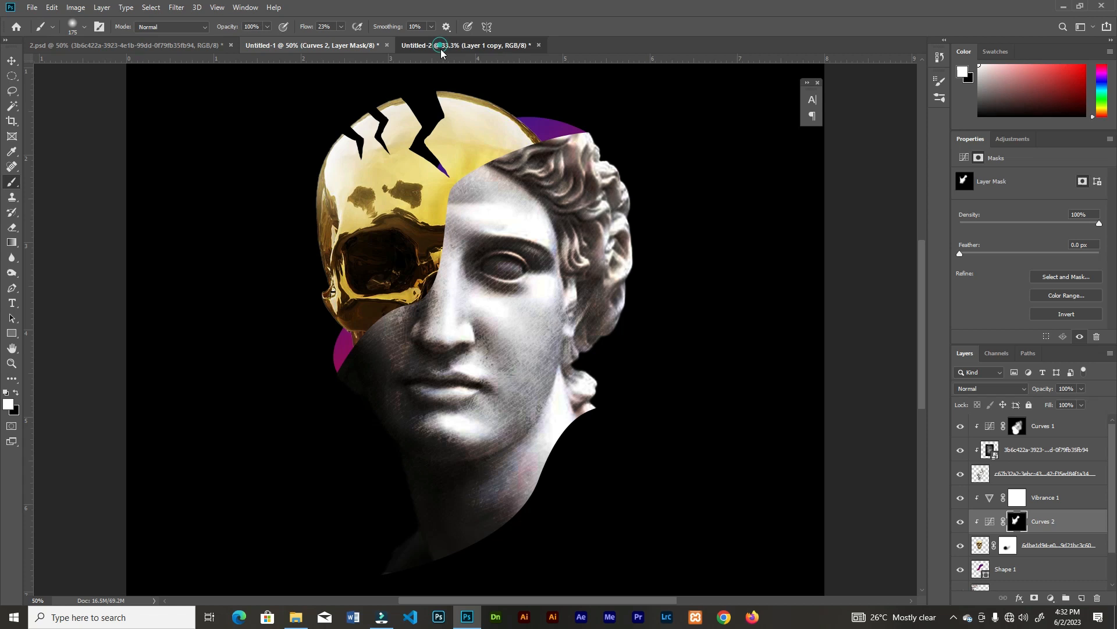
Bring the cut-out flower layer from the Untitled-2 document into the composite and place it over the skull's eye socket
{"action": "left_click", "coordinate": [466, 45]}
{"action": "key", "text": "v"}
{"action": "left_click_drag", "start_coordinate": [417, 405], "coordinate": [403, 331]}
{"action": "mouse_move", "coordinate": [382, 277]}
{"action": "left_mouse_down"}
{"action": "mouse_move", "coordinate": [408, 282]}
{"action": "mouse_move", "coordinate": [388, 276]}
{"action": "mouse_move", "coordinate": [395, 285]}
{"action": "left_mouse_up"}
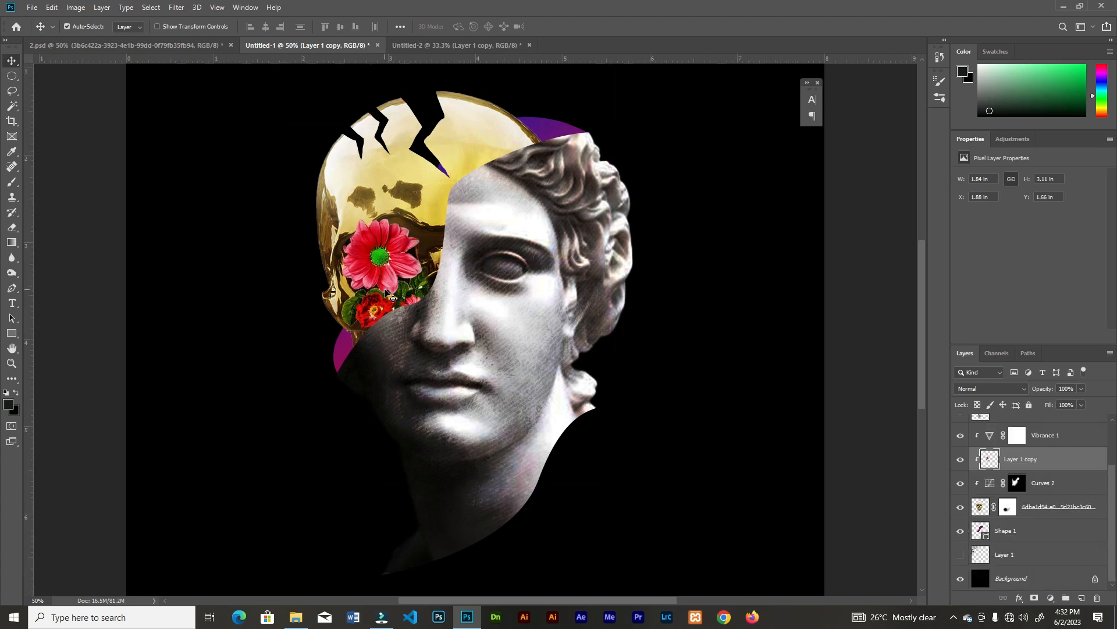
Enlarge the flower layer to about 2.41 by 4.06 in and centre it over the skull's eye socket
{"action": "key", "text": "ctrl+t"}
{"action": "left_click_drag", "start_coordinate": [450, 123], "coordinate": [466, 97]}
{"action": "left_click_drag", "start_coordinate": [389, 251], "coordinate": [384, 256]}
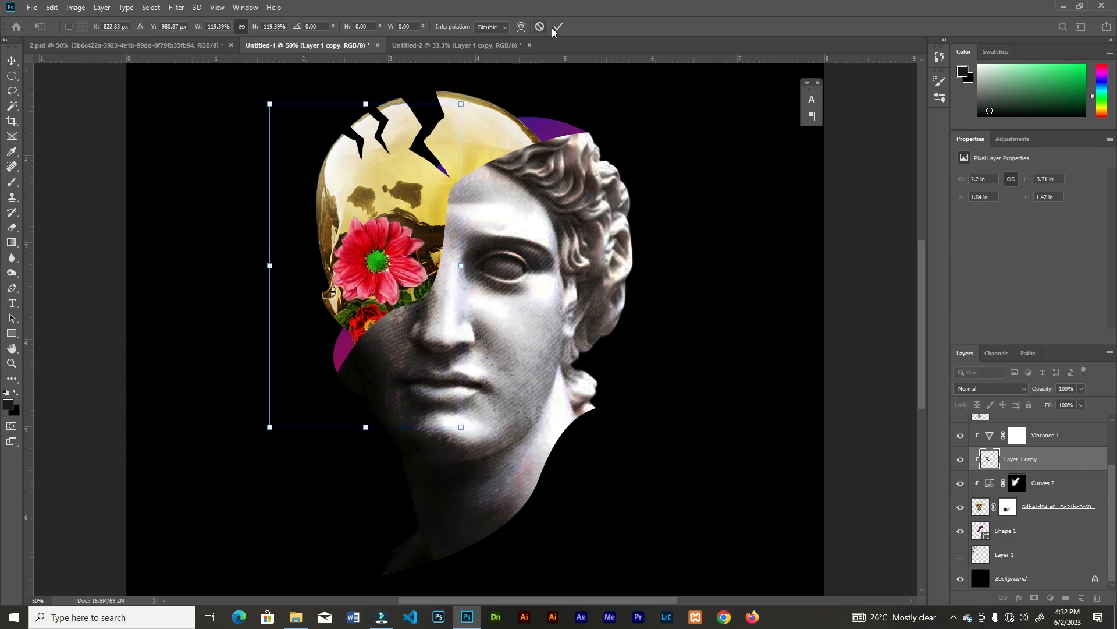
{"action": "left_click", "coordinate": [554, 28]}
{"action": "key", "text": "ctrl+t"}
{"action": "left_click_drag", "start_coordinate": [461, 104], "coordinate": [477, 79]}
{"action": "mouse_move", "coordinate": [405, 261]}
{"action": "left_mouse_down"}
{"action": "mouse_move", "coordinate": [401, 242]}
{"action": "mouse_move", "coordinate": [405, 262]}
{"action": "left_mouse_up"}
{"action": "left_click_drag", "start_coordinate": [474, 82], "coordinate": [468, 92]}
{"action": "left_click", "coordinate": [558, 26]}
Move the flower layer above the skull's Vibrance adjustment and release it from the clipping mask
{"action": "left_click_drag", "start_coordinate": [1048, 460], "coordinate": [1059, 424]}
{"action": "right_click", "coordinate": [1032, 438]}
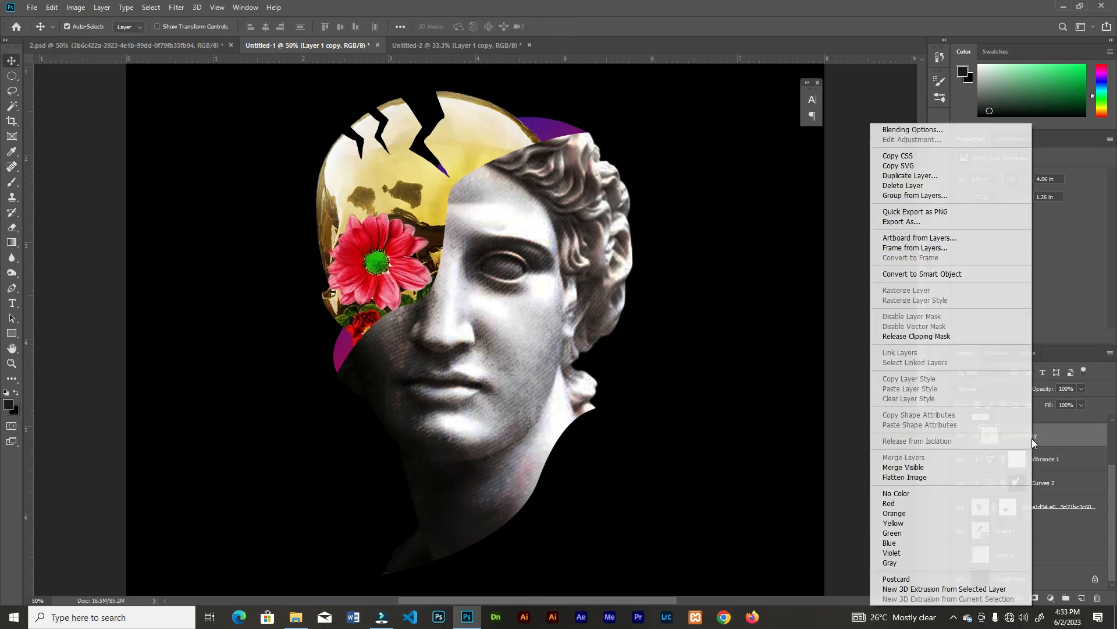
{"action": "left_click", "coordinate": [916, 336]}
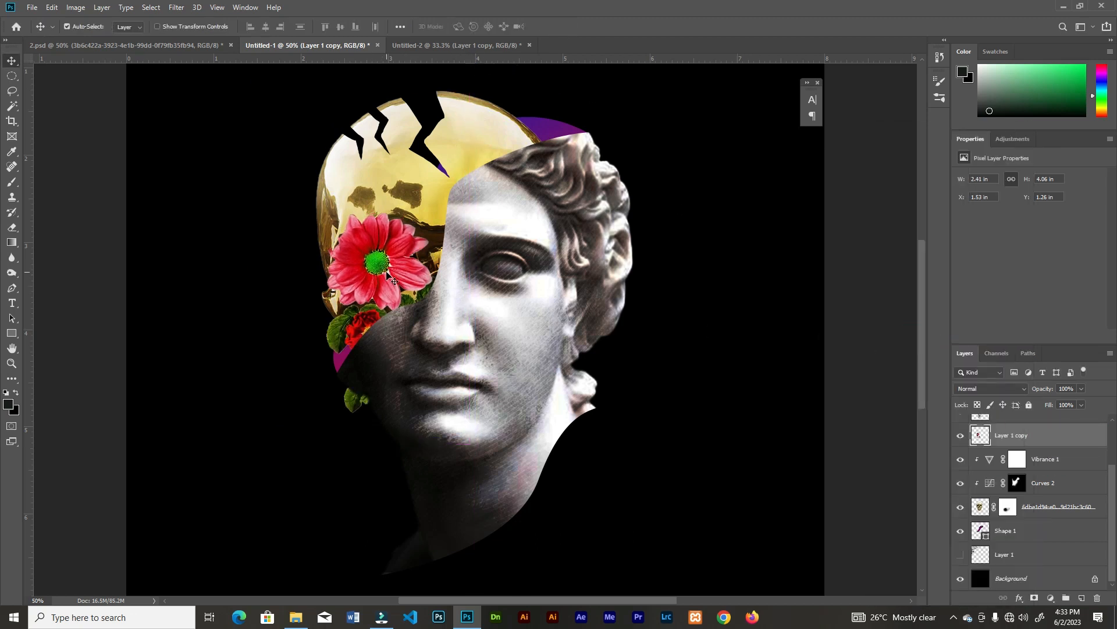
Scale the flower layer to 93.79% and add a layer mask that paints out the stray leaf below the skull
{"action": "key", "text": "ctrl+t"}
{"action": "left_click_drag", "start_coordinate": [470, 89], "coordinate": [464, 101]}
{"action": "left_click_drag", "start_coordinate": [377, 264], "coordinate": [380, 265]}
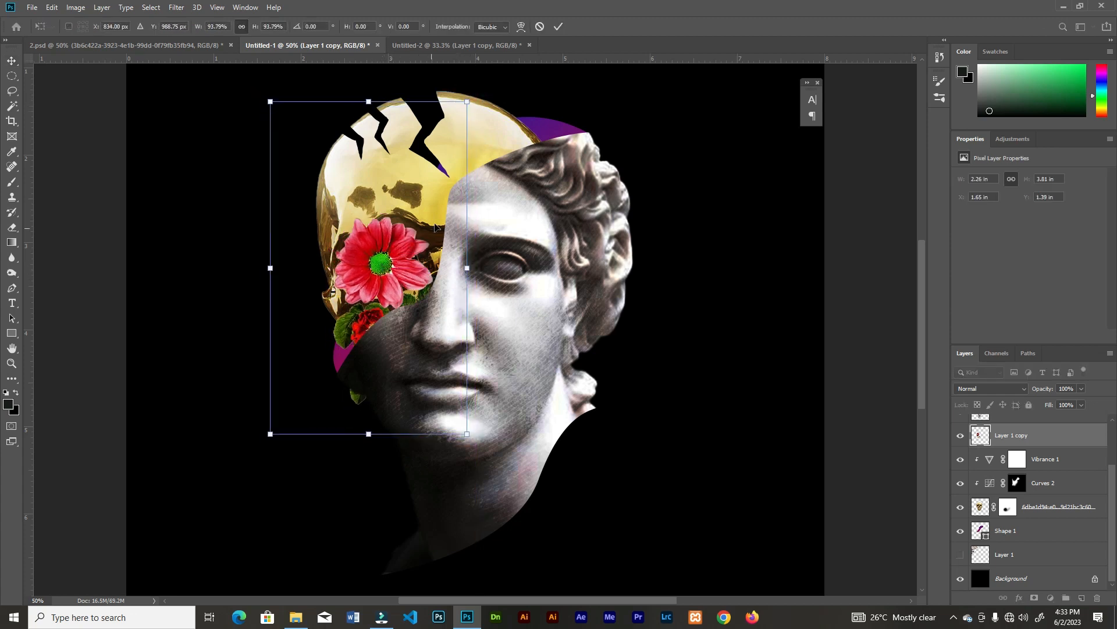
{"action": "left_click", "coordinate": [556, 27]}
{"action": "left_click", "coordinate": [1034, 598]}
{"action": "key", "text": "b"}
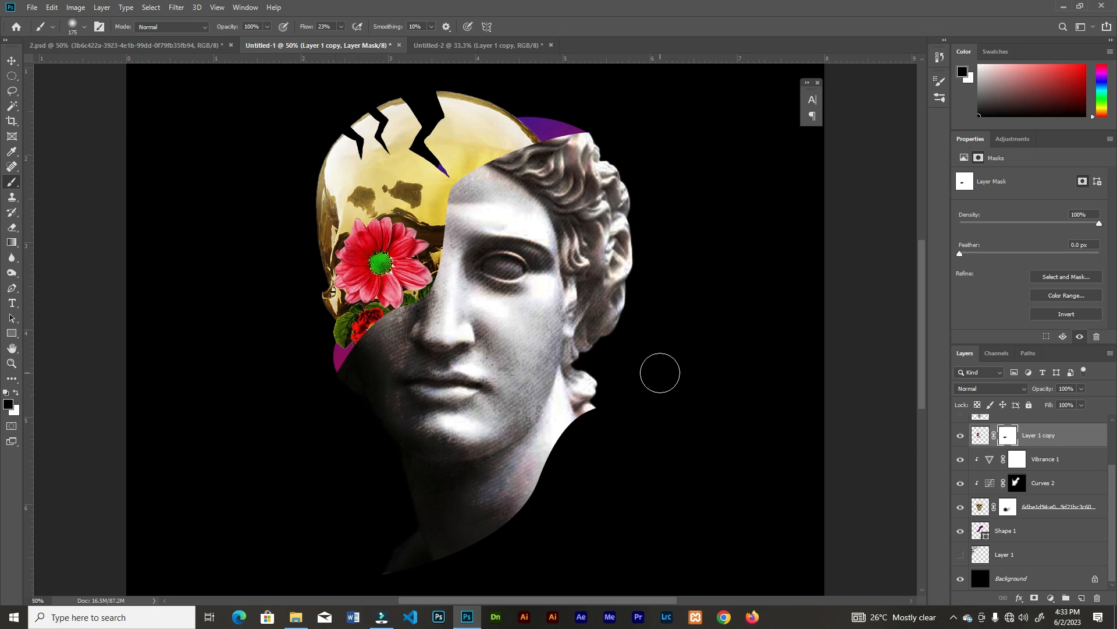
Create a new empty layer above the purple backing shape and clip it to that shape
{"action": "key", "text": "v"}
{"action": "left_click", "coordinate": [552, 133]}
{"action": "left_click", "coordinate": [1082, 597]}
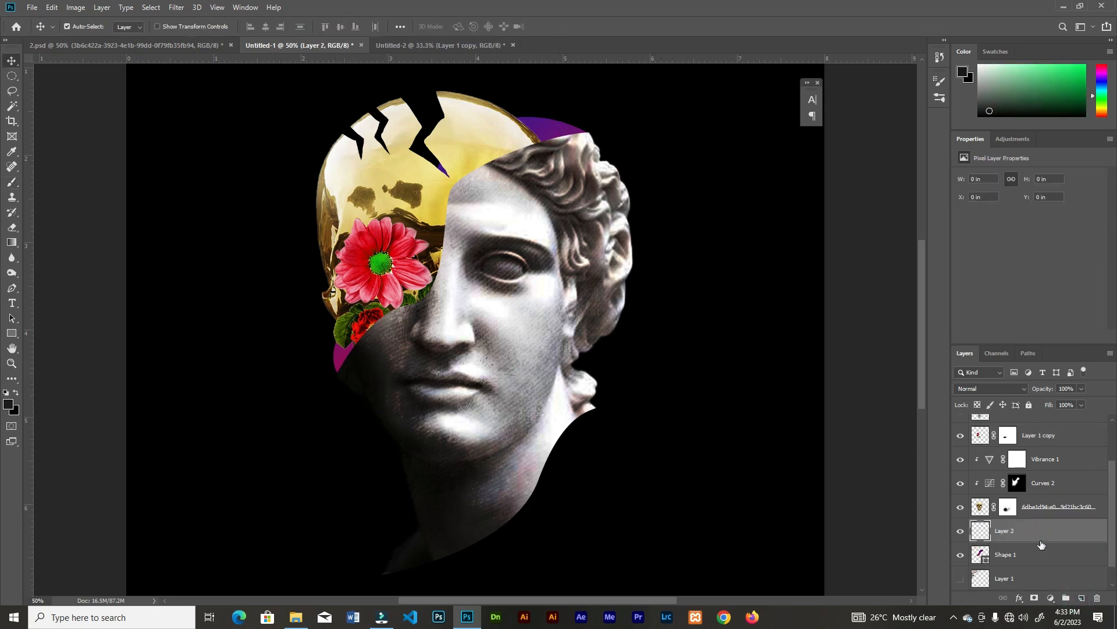
{"action": "right_click", "coordinate": [1024, 531]}
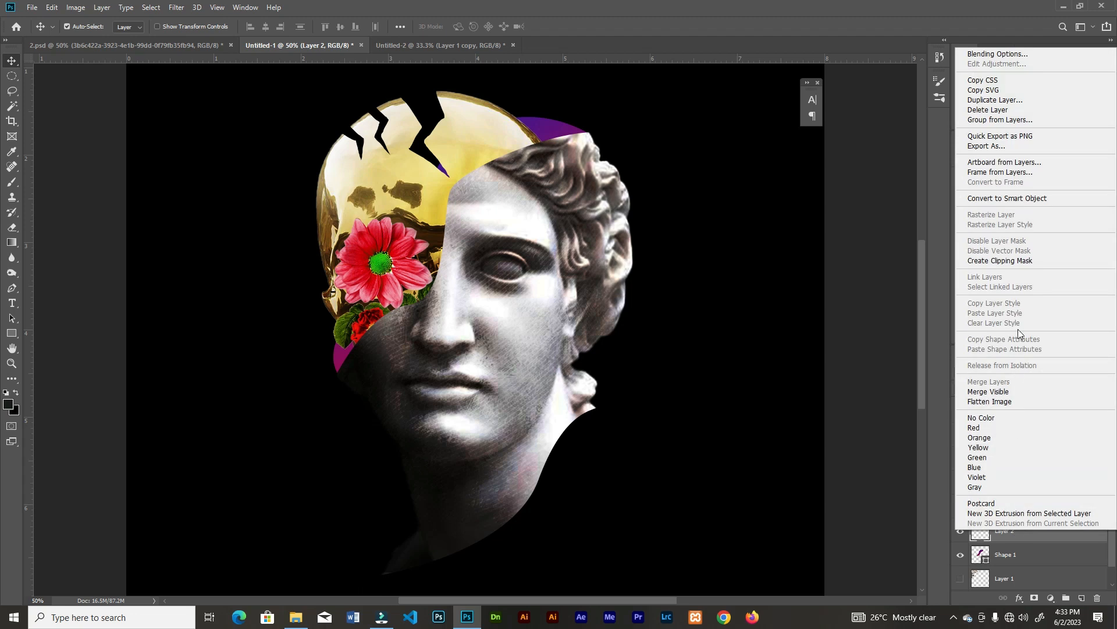
{"action": "left_click", "coordinate": [1015, 260]}
Paint soft black shading at 8% flow on the clipped layer where the backing shape meets the head
{"action": "key", "text": "b"}
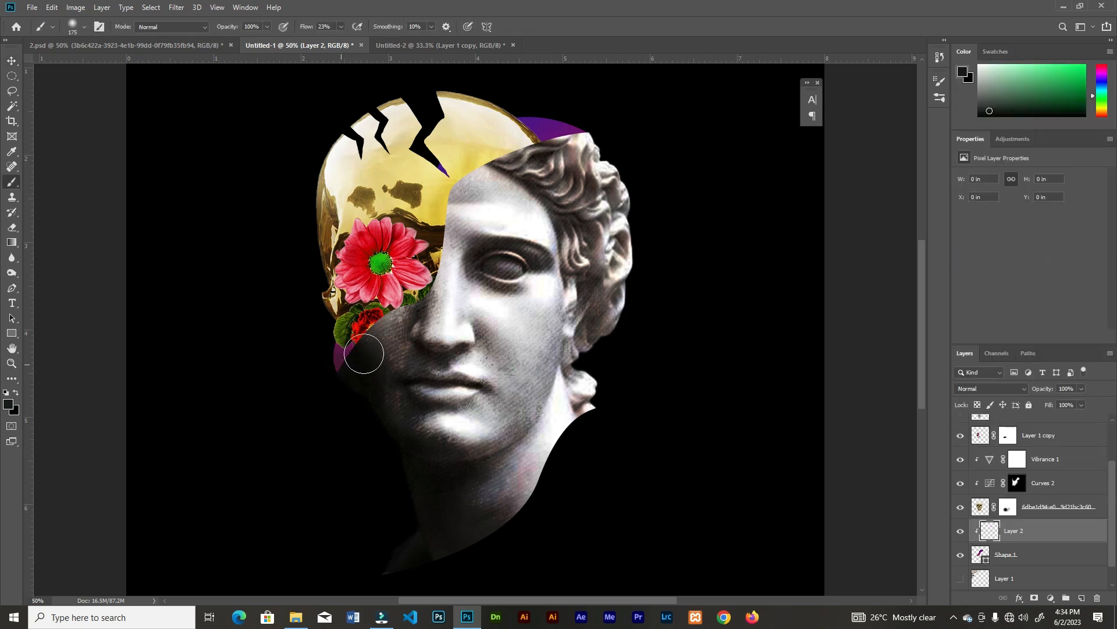
{"action": "key", "text": "z"}
{"action": "key", "text": "b"}
{"action": "left_click", "coordinate": [7, 393]}
{"action": "mouse_move", "coordinate": [354, 356]}
{"action": "left_mouse_down"}
{"action": "mouse_move", "coordinate": [362, 372]}
{"action": "mouse_move", "coordinate": [316, 387]}
{"action": "left_mouse_up"}
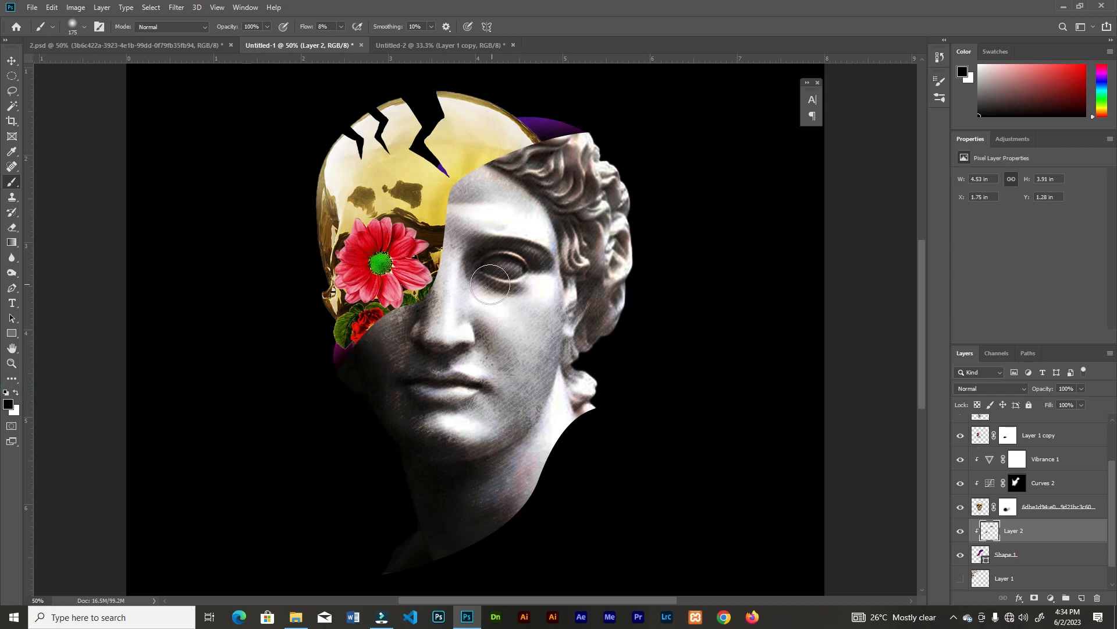
{"action": "key", "text": "v"}
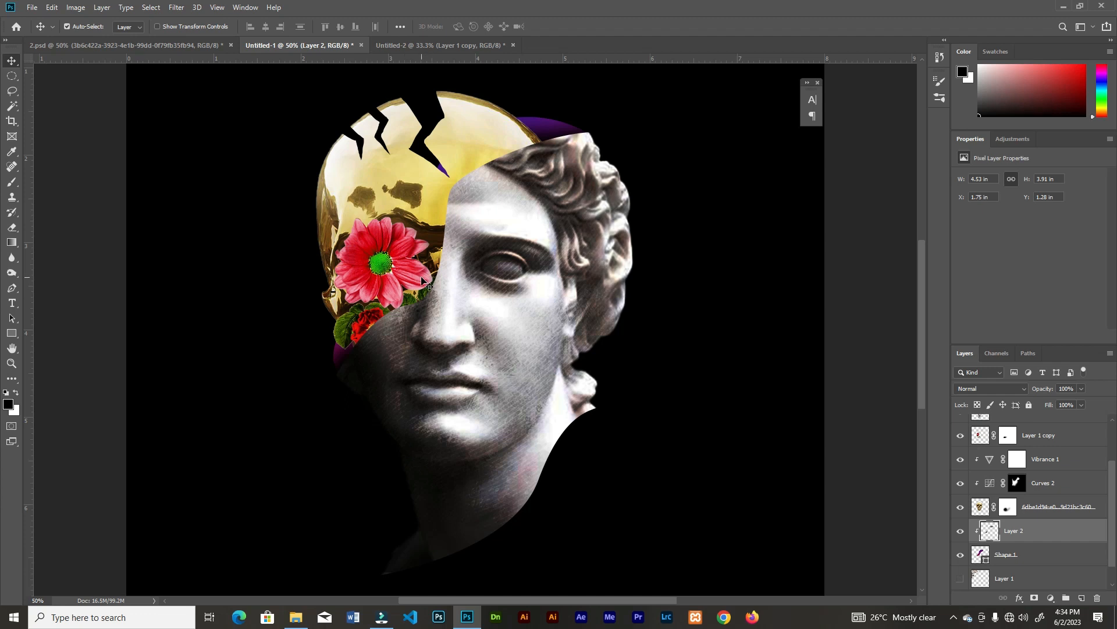
Place the flower bouquet image above the masked flower layer, scaled to 22.59%, so it rises from the skull
{"action": "scroll", "coordinate": [488, 357], "scroll_direction": "up", "scroll_amount": 3}
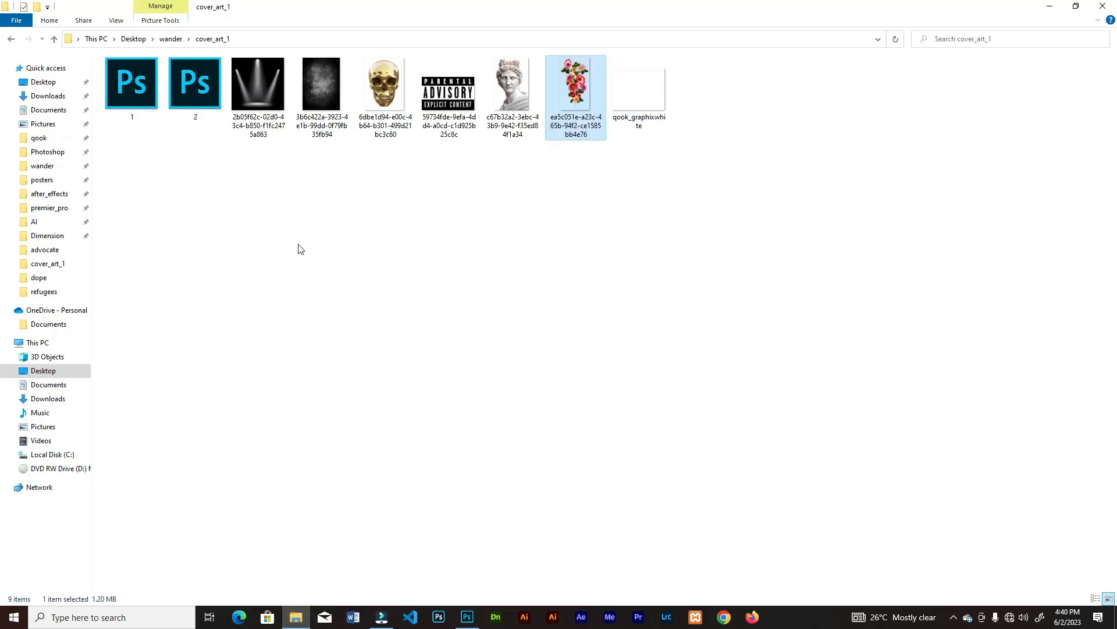
{"action": "left_click_drag", "start_coordinate": [576, 87], "coordinate": [512, 404]}
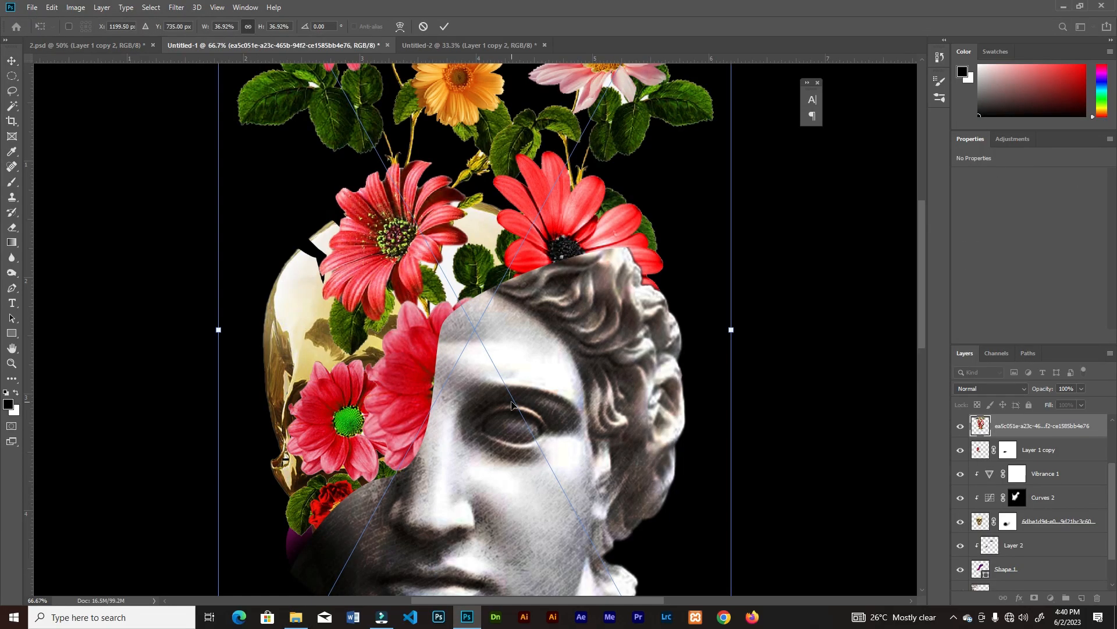
{"action": "scroll", "coordinate": [557, 263], "scroll_direction": "down", "scroll_amount": 3}
{"action": "left_click_drag", "start_coordinate": [658, 419], "coordinate": [561, 349]}
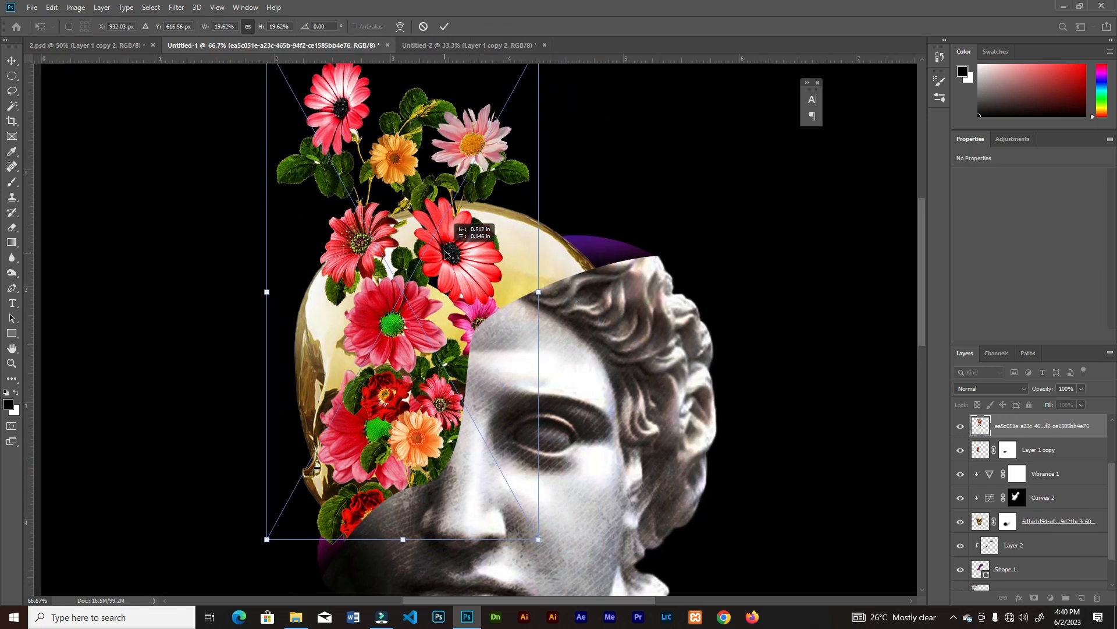
{"action": "left_click_drag", "start_coordinate": [541, 273], "coordinate": [576, 287]}
{"action": "scroll", "coordinate": [576, 286], "scroll_direction": "down", "scroll_amount": 2}
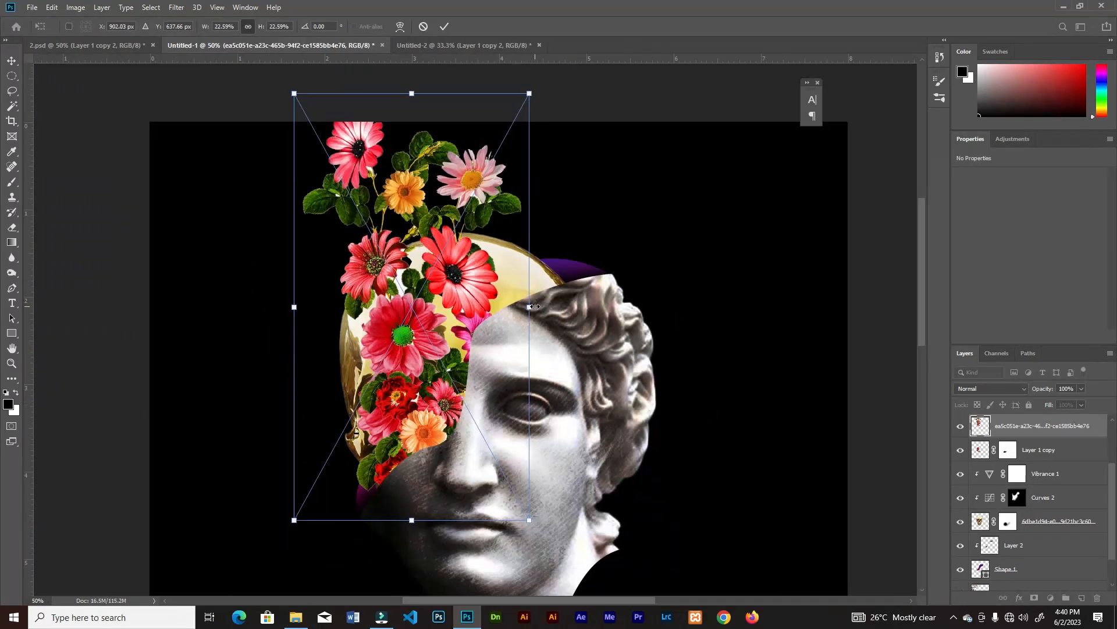
{"action": "left_click_drag", "start_coordinate": [450, 276], "coordinate": [453, 279]}
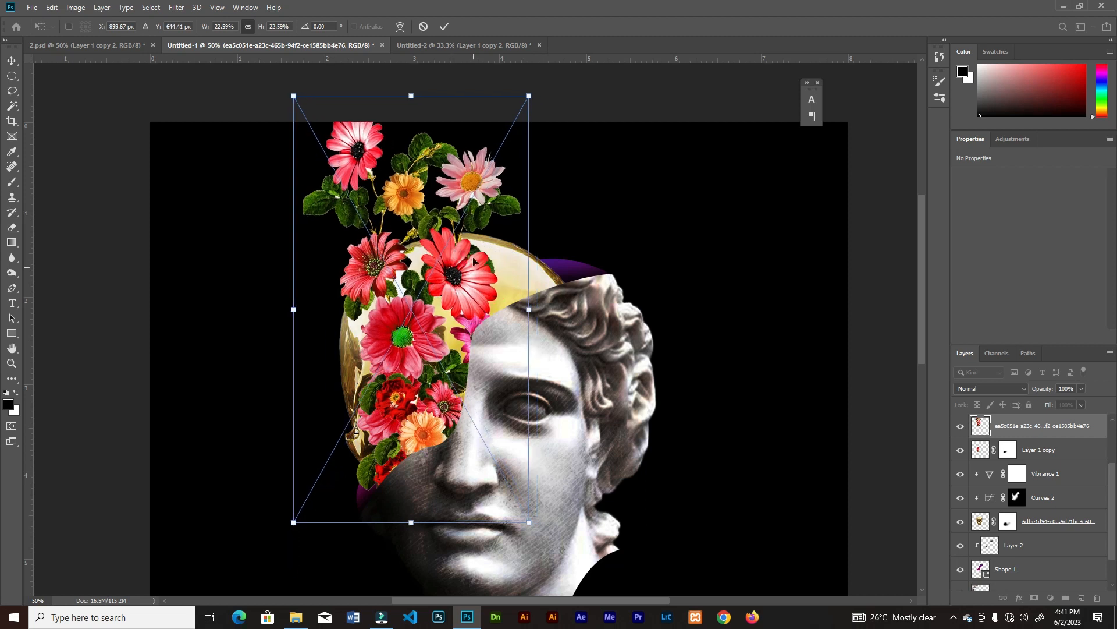
{"action": "key", "text": "Return"}
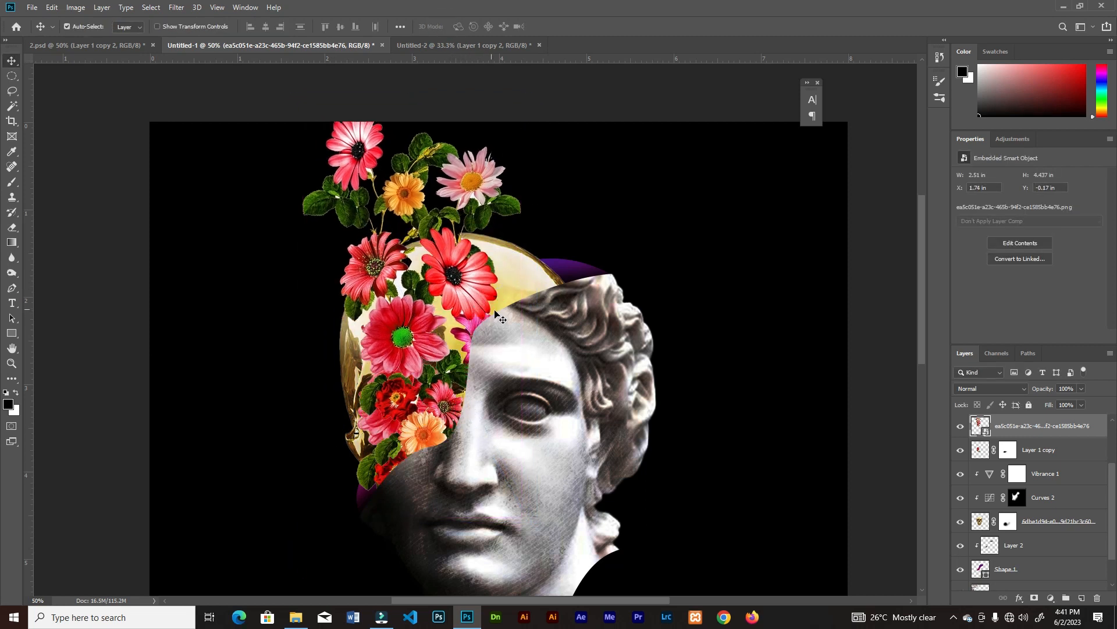
Load the golden skull layer's outline as a selection and invert it
{"action": "key", "text": "ctrl+minus"}
{"action": "key", "text": "ctrl+0"}
{"action": "key", "text": "ctrl+plus"}
{"action": "key", "text": "ctrl+plus"}
{"action": "left_click_drag", "start_coordinate": [459, 274], "coordinate": [507, 419]}
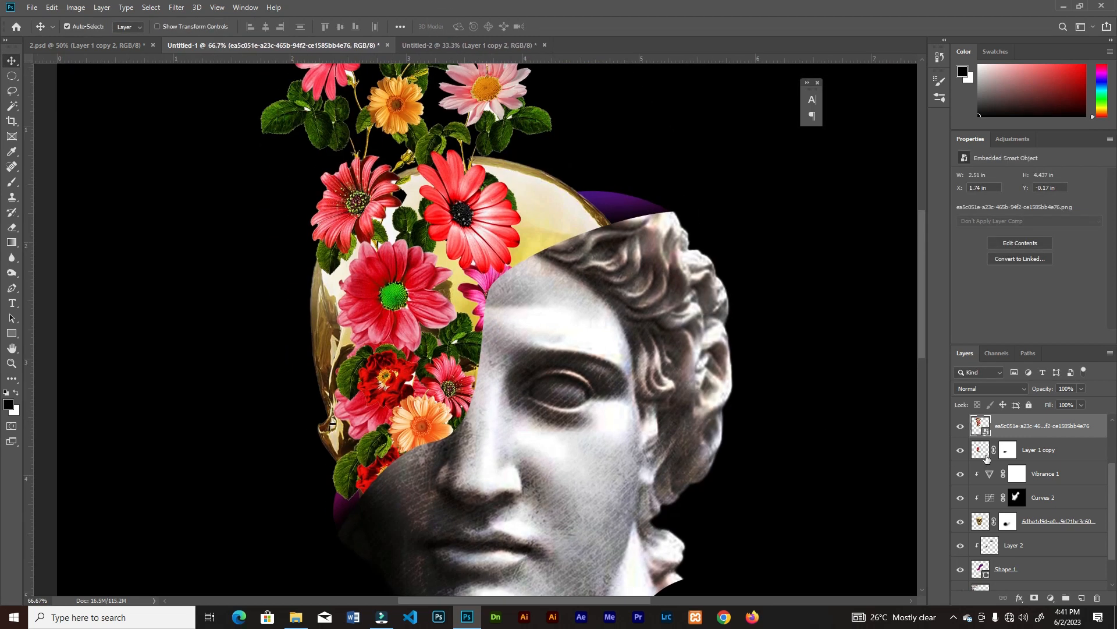
{"action": "left_click", "coordinate": [980, 521], "text": "ctrl"}
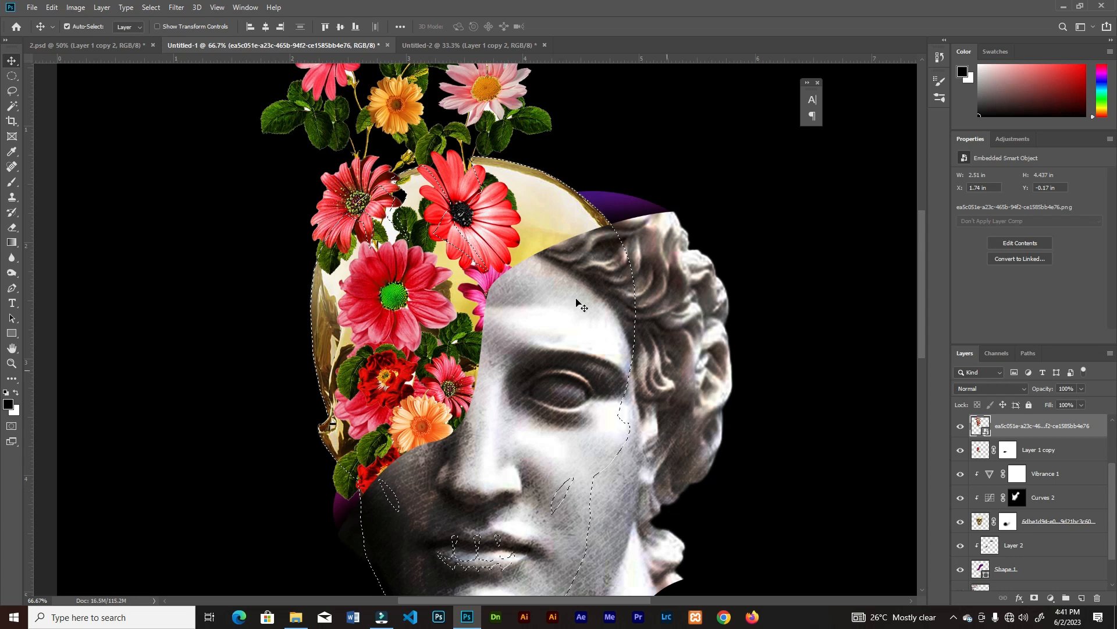
{"action": "left_click", "coordinate": [150, 8]}
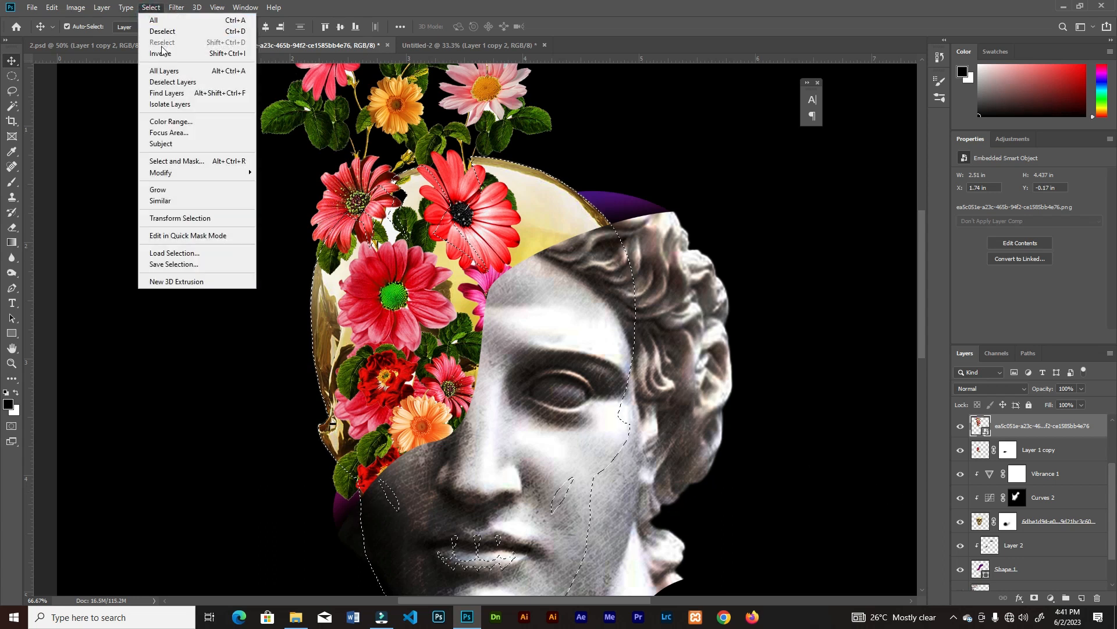
{"action": "left_click", "coordinate": [162, 58]}
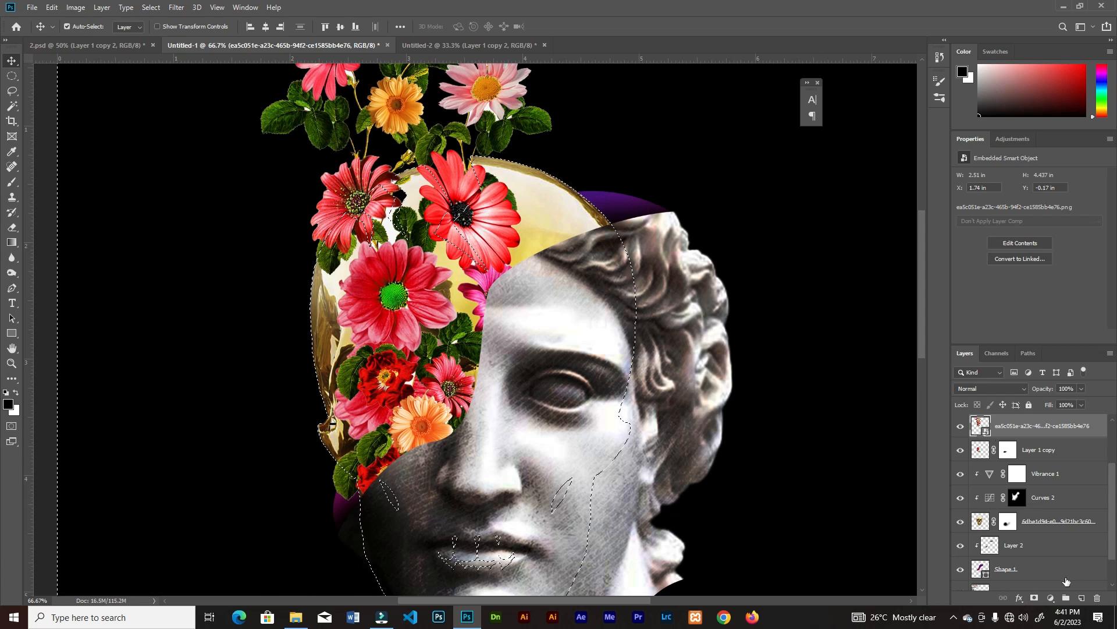
Try to mask the flower bouquet with the inverted skull selection, and undo the mask
{"action": "left_click", "coordinate": [1035, 599]}
{"action": "left_click_drag", "start_coordinate": [485, 245], "coordinate": [504, 370]}
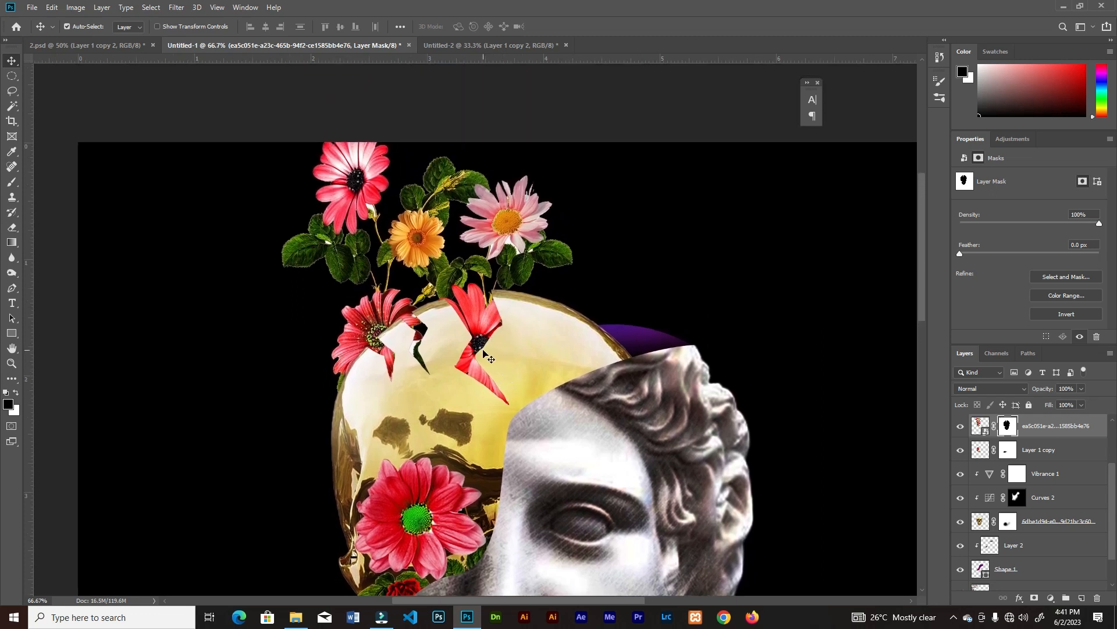
{"action": "key", "text": "ctrl+z"}
{"action": "key", "text": "ctrl+minus"}
{"action": "key", "text": "ctrl+minus"}
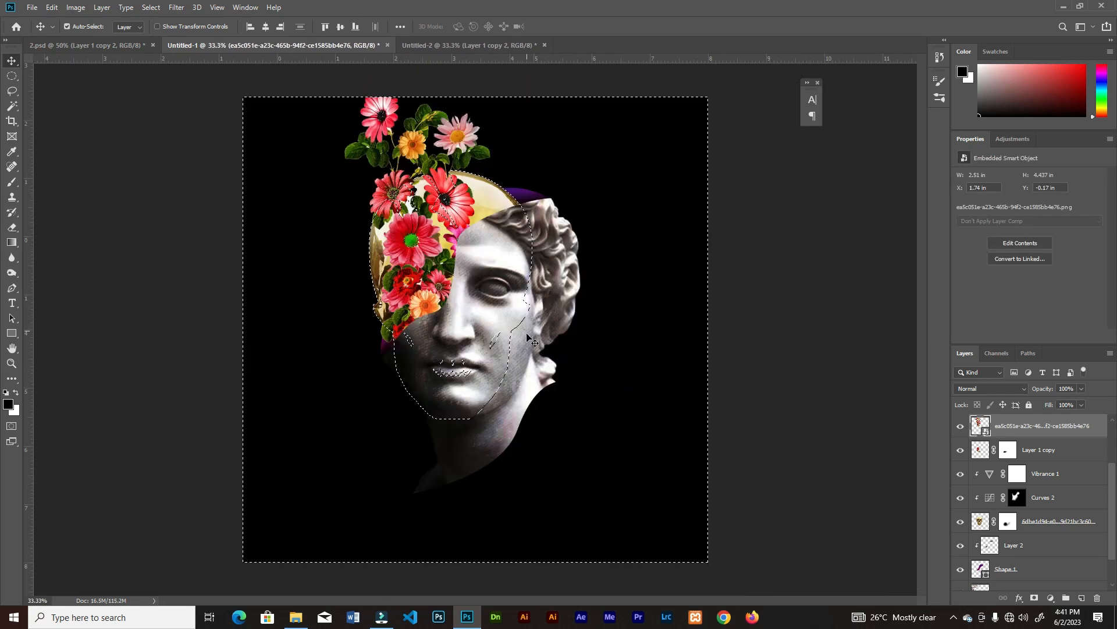
Drop the current selection and reload the golden skull layer's outline as a selection
{"action": "key", "text": "ctrl+d"}
{"action": "left_click_drag", "start_coordinate": [308, 165], "coordinate": [571, 355]}
{"action": "left_click_drag", "start_coordinate": [494, 261], "coordinate": [500, 296]}
{"action": "left_click", "coordinate": [473, 264]}
{"action": "scroll", "coordinate": [982, 544], "scroll_direction": "down", "scroll_amount": 2}
{"action": "left_click", "coordinate": [981, 532], "text": "ctrl"}
{"action": "key", "text": "ctrl+plus"}
{"action": "key", "text": "ctrl+plus"}
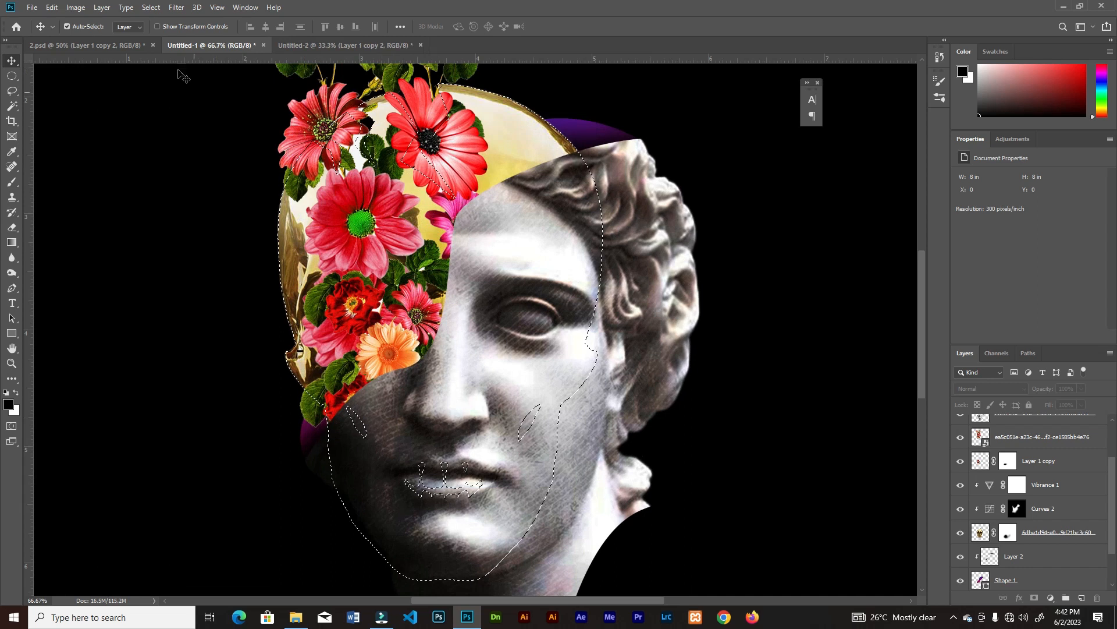
Invert the skull selection and add it as a layer mask on the flower bouquet layer
{"action": "left_click", "coordinate": [151, 7]}
{"action": "left_click", "coordinate": [229, 56]}
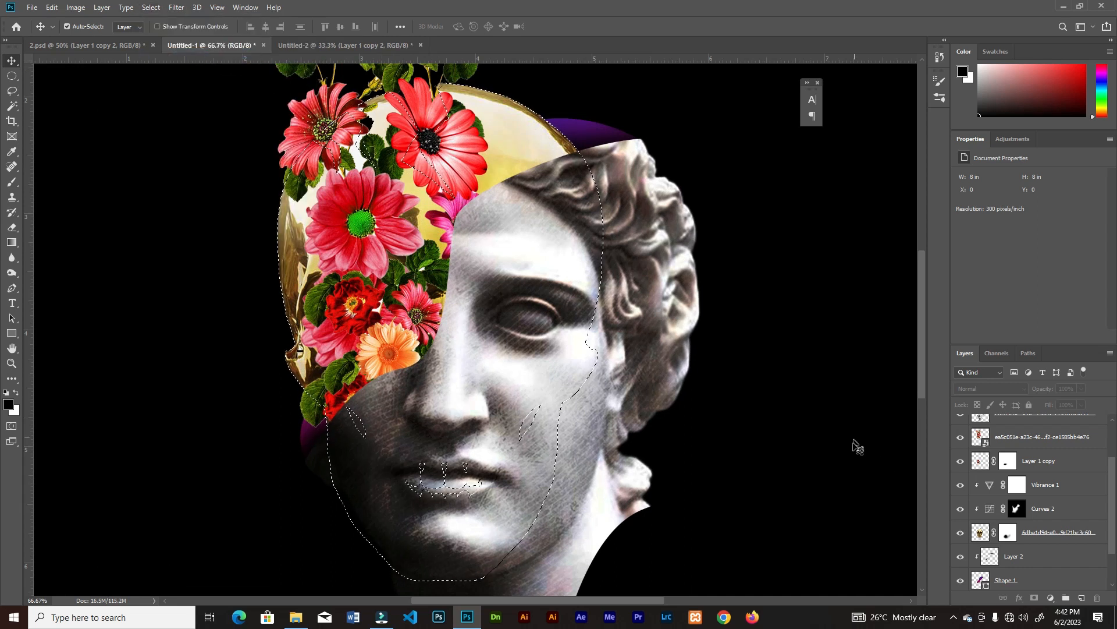
{"action": "left_click", "coordinate": [1034, 597]}
{"action": "left_click_drag", "start_coordinate": [923, 311], "coordinate": [924, 280]}
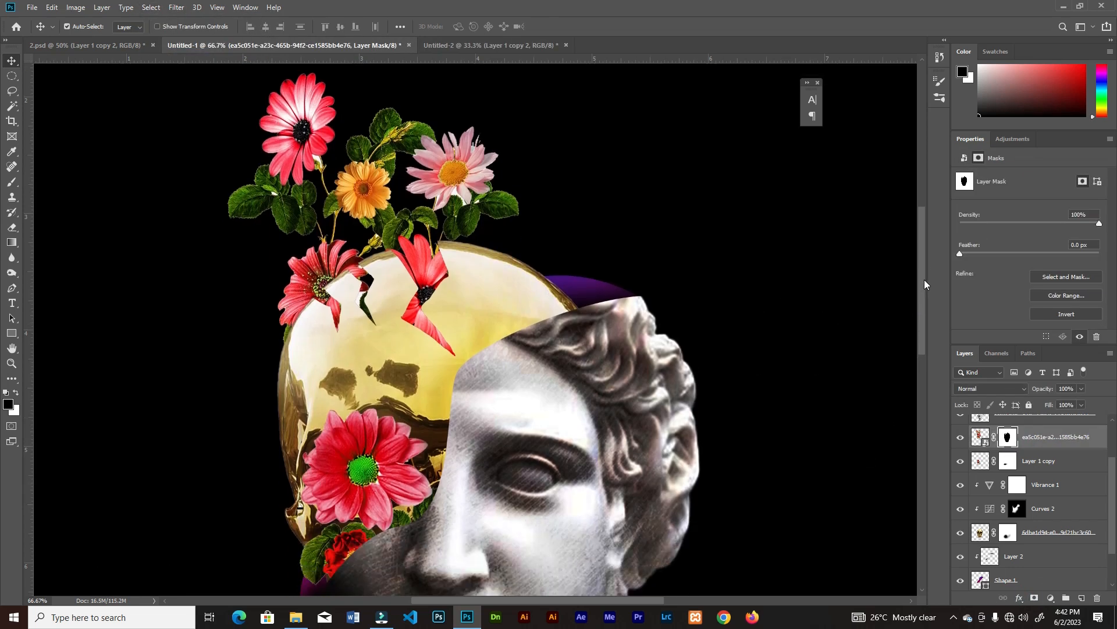
Paint white on the bouquet mask with a soft 150 px brush at full flow to reveal the bright red flower over the skull
{"action": "key", "text": "ctrl+plus"}
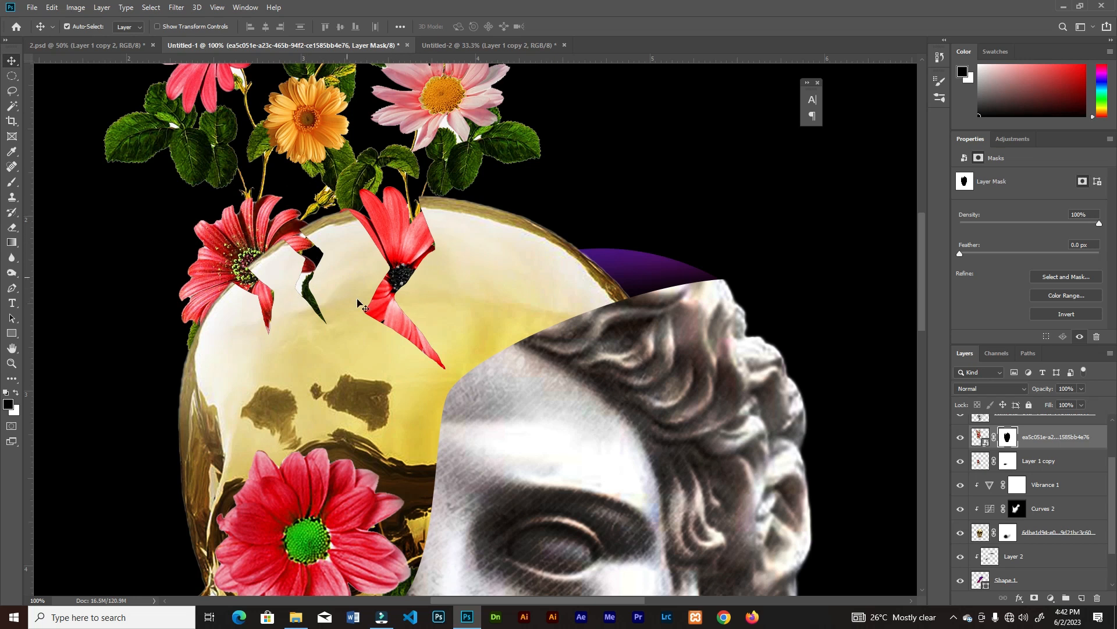
{"action": "key", "text": "b"}
{"action": "key", "text": "ctrl+plus"}
{"action": "key", "text": "ctrl+minus"}
{"action": "left_click_drag", "start_coordinate": [478, 284], "coordinate": [563, 303]}
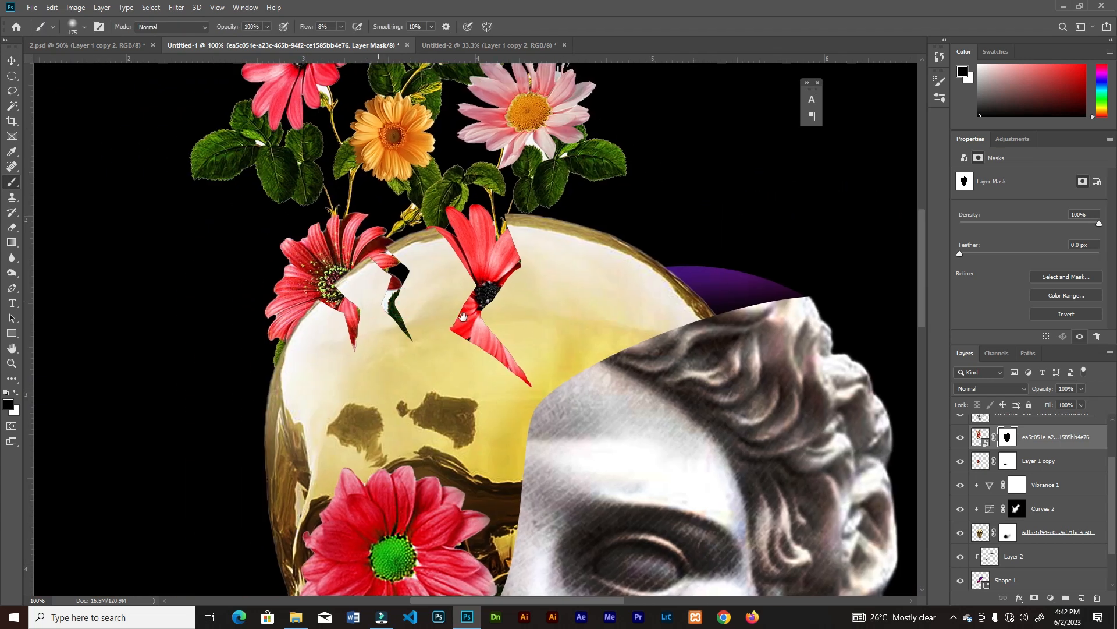
{"action": "key", "text": "ctrl+plus"}
{"action": "key", "text": "bracketleft"}
{"action": "key", "text": "ctrl+minus"}
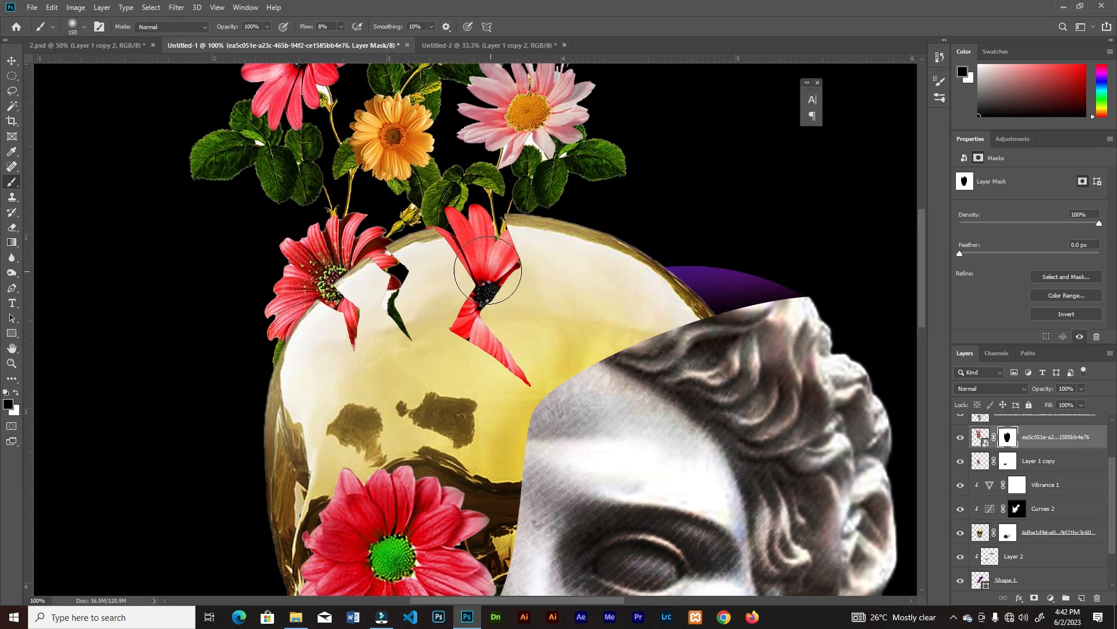
{"action": "left_click", "coordinate": [17, 393]}
{"action": "left_click_drag", "start_coordinate": [510, 303], "coordinate": [511, 300]}
{"action": "left_click_drag", "start_coordinate": [341, 27], "coordinate": [410, 44]}
{"action": "mouse_move", "coordinate": [510, 307]}
{"action": "left_mouse_down"}
{"action": "mouse_move", "coordinate": [537, 301]}
{"action": "mouse_move", "coordinate": [523, 309]}
{"action": "left_mouse_up"}
Switch the brush to full hardness and paint white at about 70 px to bring back the bright red flower's remaining petals
{"action": "left_click", "coordinate": [85, 27]}
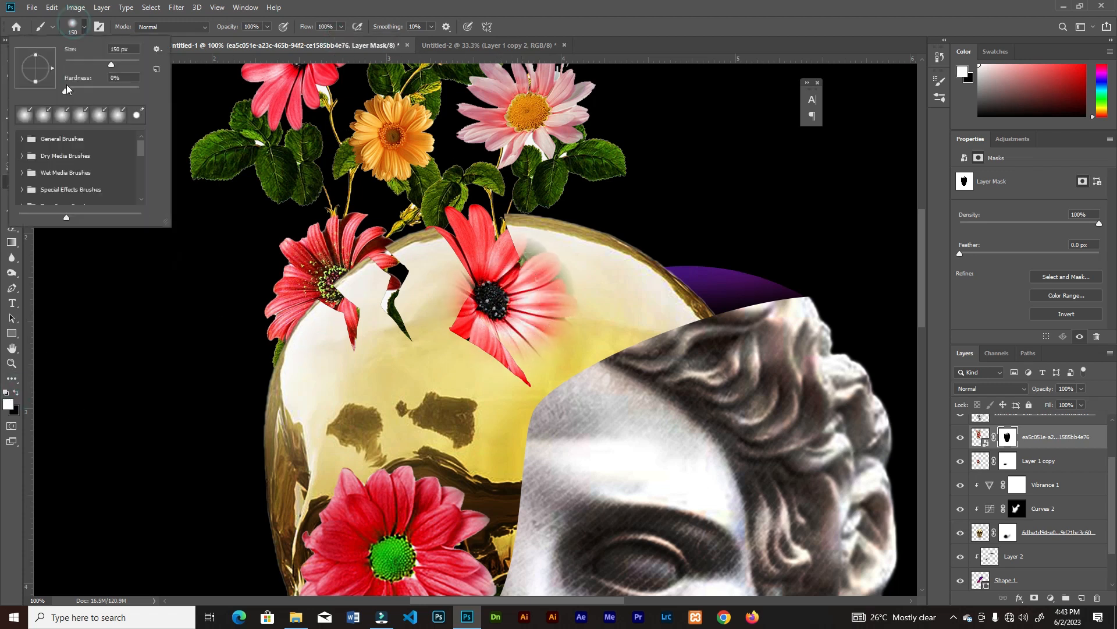
{"action": "left_click_drag", "start_coordinate": [68, 90], "coordinate": [165, 96]}
{"action": "left_click", "coordinate": [509, 316]}
{"action": "left_click_drag", "start_coordinate": [510, 316], "coordinate": [508, 302]}
{"action": "key", "text": "ctrl+z"}
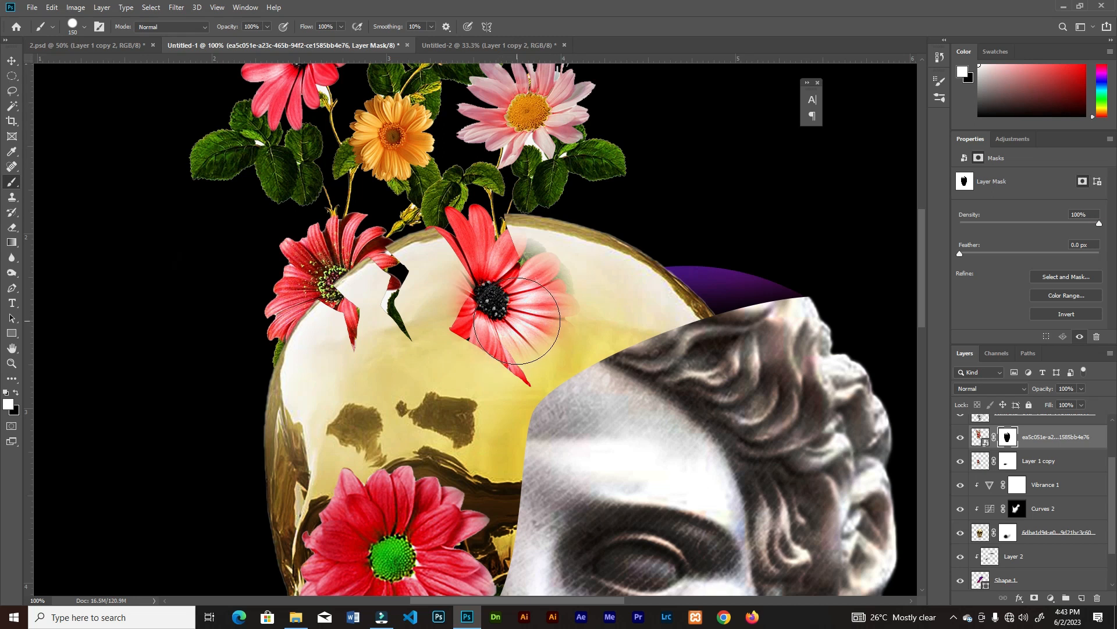
{"action": "key", "text": "bracketleft"}
{"action": "key", "text": "bracketleft"}
{"action": "key", "text": "bracketleft"}
{"action": "key", "text": "bracketleft"}
{"action": "key", "text": "bracketleft"}
{"action": "mouse_move", "coordinate": [519, 248]}
{"action": "left_mouse_down"}
{"action": "mouse_move", "coordinate": [559, 291]}
{"action": "mouse_move", "coordinate": [544, 316]}
{"action": "mouse_move", "coordinate": [511, 319]}
{"action": "mouse_move", "coordinate": [520, 333]}
{"action": "mouse_move", "coordinate": [446, 235]}
{"action": "mouse_move", "coordinate": [464, 298]}
{"action": "mouse_move", "coordinate": [445, 273]}
{"action": "mouse_move", "coordinate": [454, 308]}
{"action": "mouse_move", "coordinate": [416, 296]}
{"action": "mouse_move", "coordinate": [405, 325]}
{"action": "mouse_move", "coordinate": [456, 369]}
{"action": "mouse_move", "coordinate": [436, 376]}
{"action": "mouse_move", "coordinate": [410, 344]}
{"action": "mouse_move", "coordinate": [375, 350]}
{"action": "mouse_move", "coordinate": [413, 329]}
{"action": "left_mouse_up"}
{"action": "key", "text": "x"}
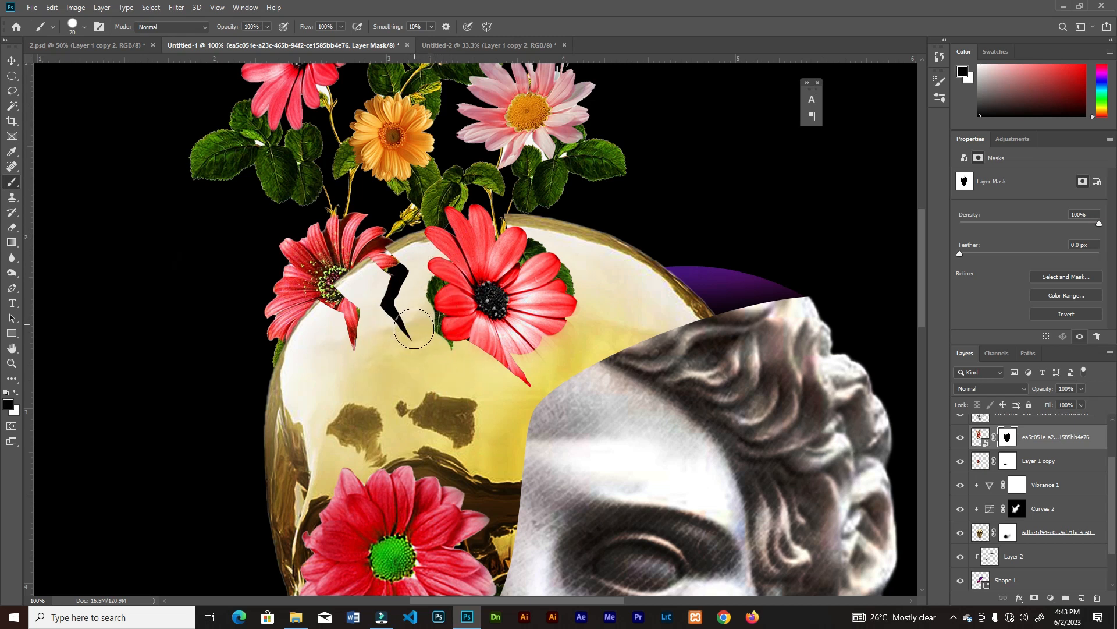
{"action": "key", "text": "x"}
{"action": "mouse_move", "coordinate": [488, 368]}
{"action": "left_mouse_down"}
{"action": "mouse_move", "coordinate": [502, 324]}
{"action": "mouse_move", "coordinate": [488, 355]}
{"action": "mouse_move", "coordinate": [521, 372]}
{"action": "mouse_move", "coordinate": [558, 330]}
{"action": "mouse_move", "coordinate": [545, 367]}
{"action": "mouse_move", "coordinate": [561, 348]}
{"action": "mouse_move", "coordinate": [545, 273]}
{"action": "mouse_move", "coordinate": [594, 320]}
{"action": "left_mouse_up"}
Paint black on the mask with a hard 9 px brush to hide stray areas around the bright red flower's lower petals
{"action": "key", "text": "ctrl+plus"}
{"action": "key", "text": "ctrl+plus"}
{"action": "key", "text": "bracketleft"}
{"action": "key", "text": "bracketleft"}
{"action": "key", "text": "bracketleft"}
{"action": "key", "text": "bracketleft"}
{"action": "key", "text": "bracketleft"}
{"action": "key", "text": "bracketleft"}
Mask out the pink petals showing beneath the bright red flower, using a black brush between 3 and 7 px
{"action": "key", "text": "bracketleft"}
{"action": "key", "text": "x"}
{"action": "mouse_move", "coordinate": [582, 495]}
{"action": "left_mouse_down"}
{"action": "mouse_move", "coordinate": [559, 489]}
{"action": "mouse_move", "coordinate": [564, 482]}
{"action": "mouse_move", "coordinate": [507, 492]}
{"action": "left_mouse_up"}
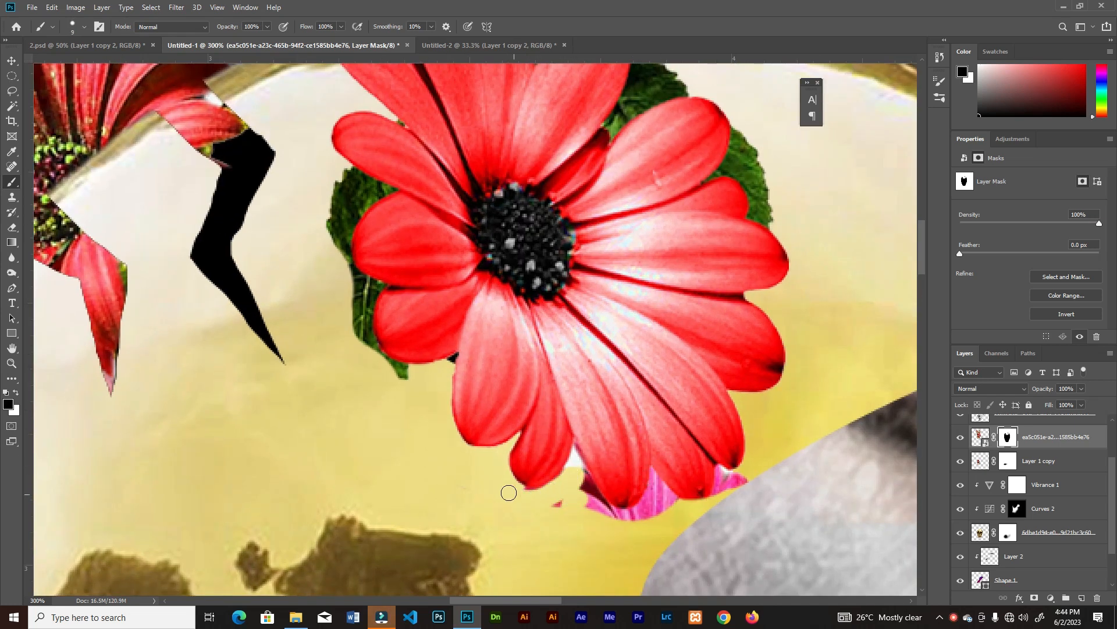
{"action": "left_click_drag", "start_coordinate": [577, 482], "coordinate": [577, 464]}
{"action": "key", "text": "bracketleft"}
{"action": "key", "text": "bracketleft"}
{"action": "key", "text": "bracketleft"}
{"action": "key", "text": "bracketleft"}
{"action": "key", "text": "bracketleft"}
{"action": "key", "text": "bracketleft"}
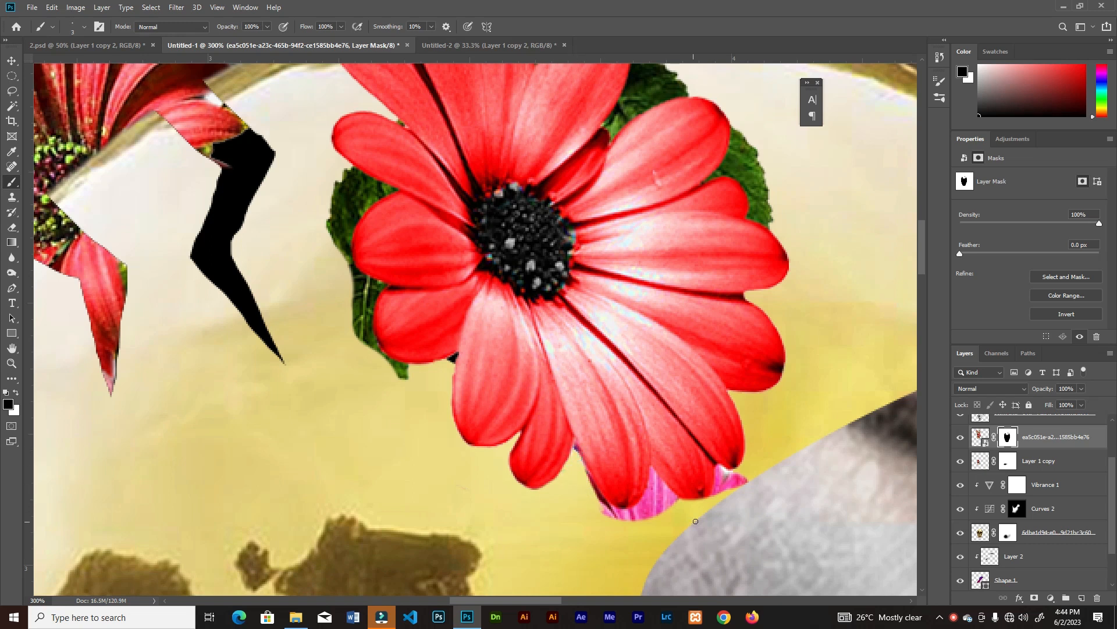
{"action": "mouse_move", "coordinate": [730, 472]}
{"action": "left_mouse_down"}
{"action": "mouse_move", "coordinate": [673, 495]}
{"action": "mouse_move", "coordinate": [653, 470]}
{"action": "mouse_move", "coordinate": [642, 500]}
{"action": "mouse_move", "coordinate": [666, 500]}
{"action": "mouse_move", "coordinate": [645, 508]}
{"action": "left_mouse_up"}
{"action": "key", "text": "bracketright"}
{"action": "key", "text": "bracketright"}
{"action": "key", "text": "bracketright"}
{"action": "key", "text": "bracketright"}
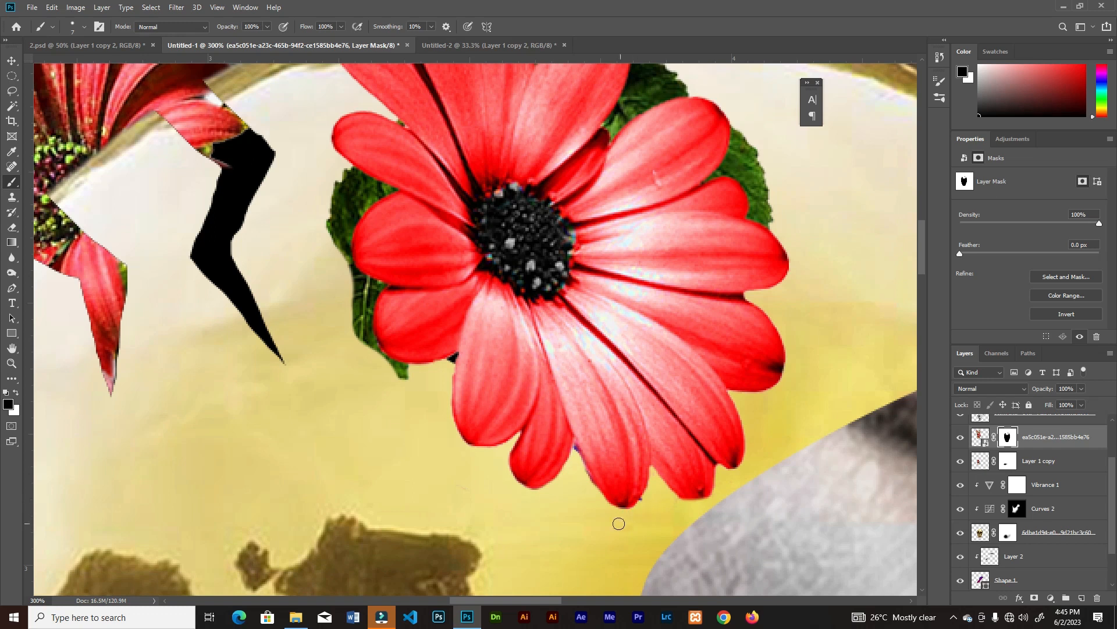
Hide the green leaf beside the bright red flower's left petals and refine the petal edges with a 2 px black brush
{"action": "key", "text": "v"}
{"action": "key", "text": "b"}
{"action": "mouse_move", "coordinate": [381, 373]}
{"action": "left_mouse_down"}
{"action": "mouse_move", "coordinate": [332, 226]}
{"action": "mouse_move", "coordinate": [345, 184]}
{"action": "mouse_move", "coordinate": [342, 250]}
{"action": "mouse_move", "coordinate": [354, 216]}
{"action": "mouse_move", "coordinate": [362, 284]}
{"action": "left_mouse_up"}
{"action": "key", "text": "ctrl+plus"}
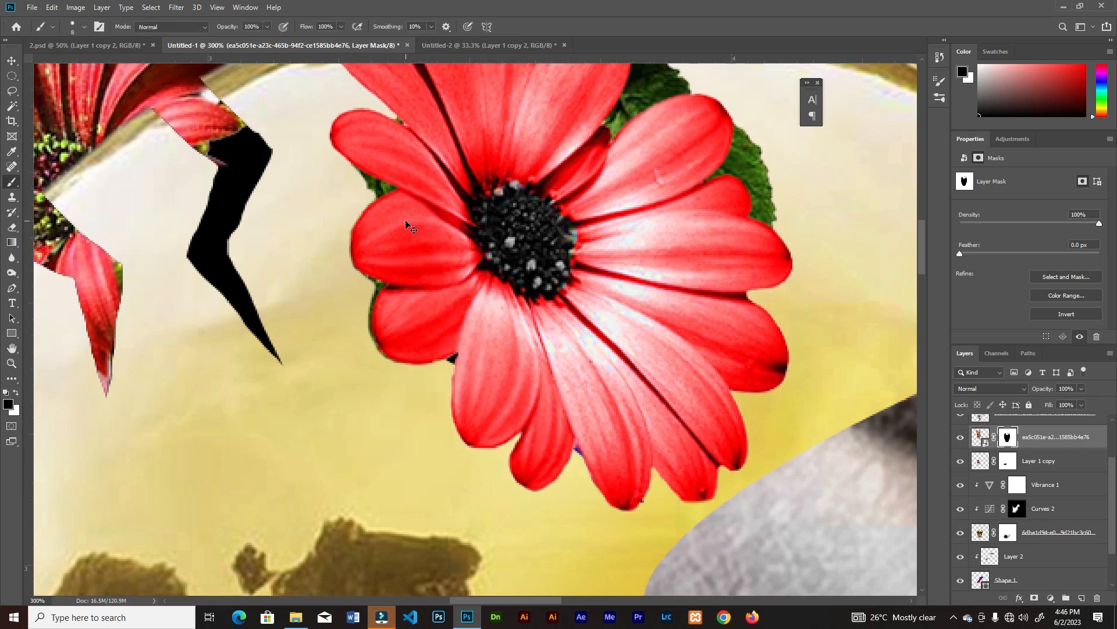
{"action": "key", "text": "bracketleft"}
{"action": "key", "text": "bracketleft"}
{"action": "key", "text": "bracketleft"}
{"action": "left_click_drag", "start_coordinate": [307, 113], "coordinate": [345, 140]}
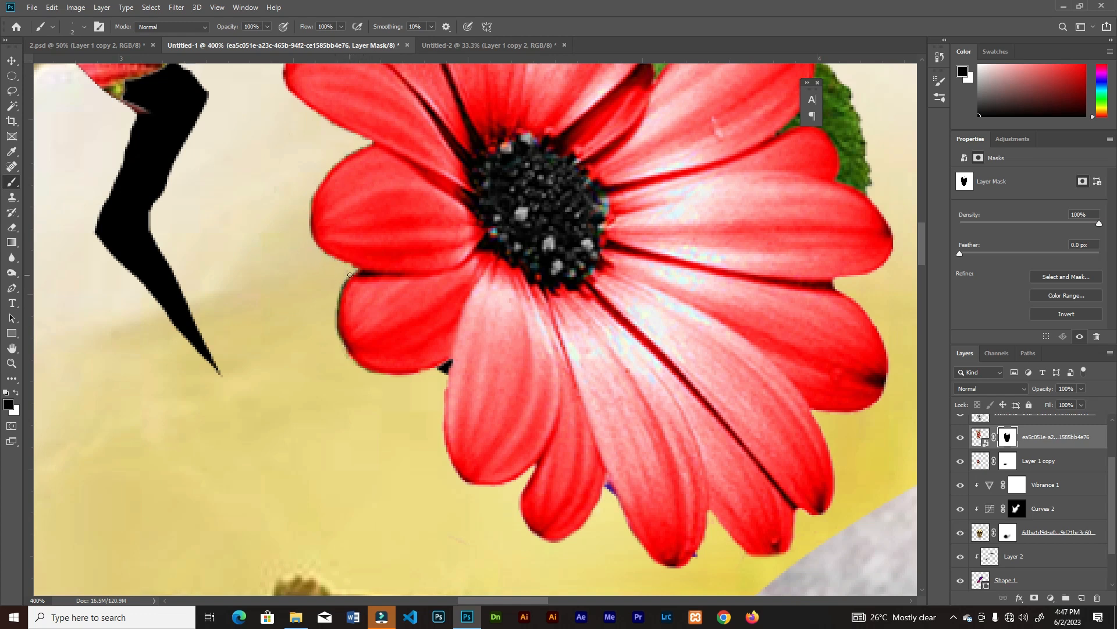
{"action": "left_click_drag", "start_coordinate": [339, 291], "coordinate": [339, 328]}
Paint white on the bouquet mask to reveal the darker red flower's petals at the skull's left edge
{"action": "key", "text": "ctrl+minus"}
{"action": "key", "text": "ctrl+minus"}
{"action": "left_click_drag", "start_coordinate": [339, 268], "coordinate": [432, 288]}
{"action": "key", "text": "bracketright"}
{"action": "key", "text": "bracketright"}
{"action": "key", "text": "bracketright"}
{"action": "key", "text": "bracketright"}
{"action": "key", "text": "bracketright"}
{"action": "key", "text": "bracketright"}
{"action": "key", "text": "bracketright"}
{"action": "key", "text": "bracketright"}
{"action": "key", "text": "bracketright"}
{"action": "key", "text": "bracketright"}
{"action": "key", "text": "bracketright"}
{"action": "key", "text": "bracketright"}
{"action": "key", "text": "bracketright"}
{"action": "key", "text": "bracketright"}
{"action": "key", "text": "x"}
{"action": "mouse_move", "coordinate": [395, 251]}
{"action": "left_mouse_down"}
{"action": "mouse_move", "coordinate": [422, 235]}
{"action": "mouse_move", "coordinate": [317, 300]}
{"action": "mouse_move", "coordinate": [399, 363]}
{"action": "mouse_move", "coordinate": [349, 398]}
{"action": "mouse_move", "coordinate": [461, 367]}
{"action": "mouse_move", "coordinate": [438, 291]}
{"action": "mouse_move", "coordinate": [414, 273]}
{"action": "mouse_move", "coordinate": [336, 304]}
{"action": "mouse_move", "coordinate": [350, 330]}
{"action": "left_mouse_up"}
{"action": "key", "text": "ctrl+minus"}
{"action": "key", "text": "ctrl+z"}
{"action": "key", "text": "ctrl+shift+z"}
{"action": "key", "text": "ctrl+plus"}
Trim the edges of the darker red flower with a 7 px black brush on the bouquet mask
{"action": "key", "text": "x"}
{"action": "key", "text": "ctrl+z"}
{"action": "key", "text": "bracketleft"}
{"action": "key", "text": "ctrl+minus"}
{"action": "key", "text": "ctrl+minus"}
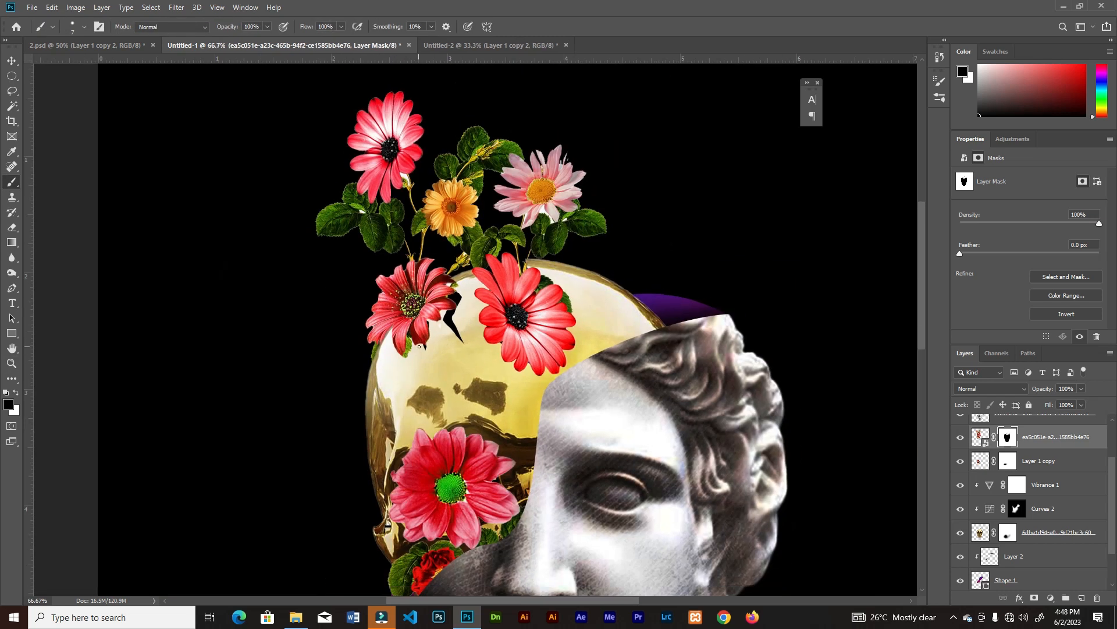
{"action": "key", "text": "ctrl+minus"}
{"action": "key", "text": "ctrl+plus"}
{"action": "key", "text": "ctrl+minus"}
{"action": "key", "text": "ctrl+minus"}
{"action": "key", "text": "ctrl+plus"}
{"action": "key", "text": "ctrl+plus"}
{"action": "key", "text": "ctrl+plus"}
{"action": "left_click_drag", "start_coordinate": [354, 130], "coordinate": [372, 406]}
{"action": "key", "text": "ctrl+plus"}
{"action": "left_click_drag", "start_coordinate": [264, 324], "coordinate": [437, 365]}
{"action": "key", "text": "ctrl+minus"}
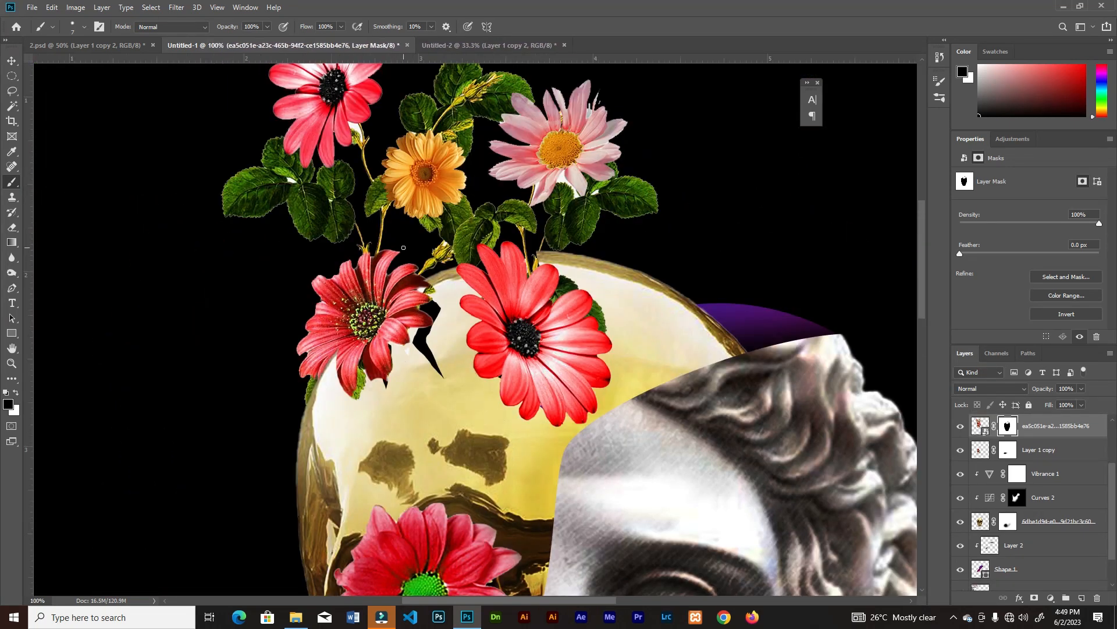
Lasso a pair of green leaves from the bouquet, copy them to a new layer and transform them into the crack between the red flowers
{"action": "left_click", "coordinate": [12, 91]}
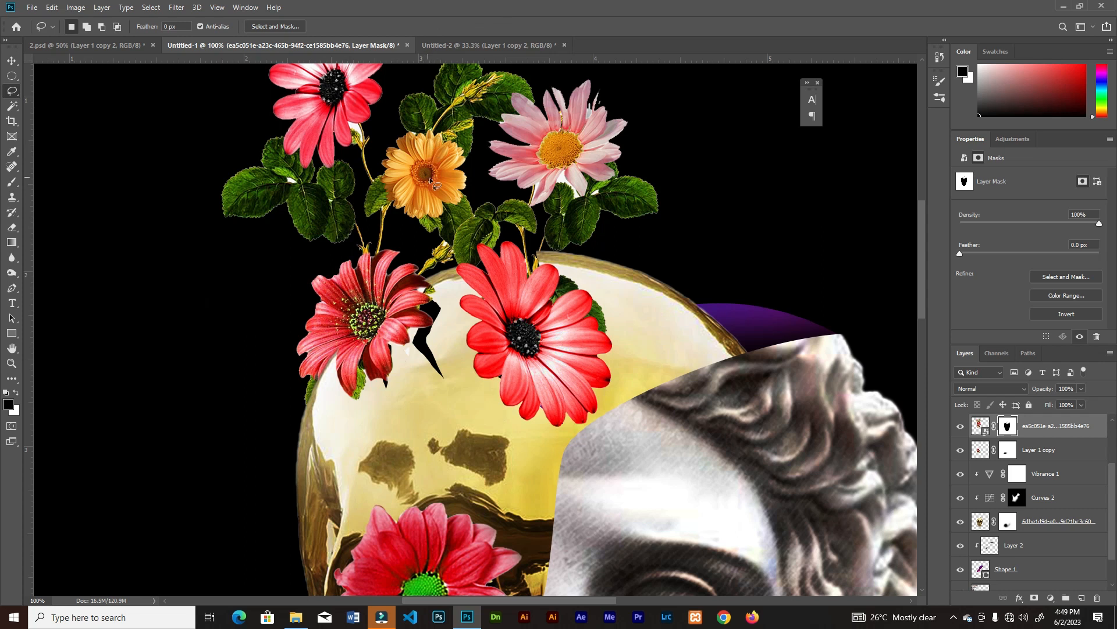
{"action": "left_click_drag", "start_coordinate": [647, 184], "coordinate": [611, 182]}
{"action": "left_click_drag", "start_coordinate": [582, 253], "coordinate": [664, 236]}
{"action": "key", "text": "ctrl+j"}
{"action": "key", "text": "ctrl+t"}
{"action": "left_click_drag", "start_coordinate": [639, 199], "coordinate": [469, 315]}
{"action": "left_click_drag", "start_coordinate": [500, 363], "coordinate": [443, 314]}
{"action": "left_click", "coordinate": [558, 27]}
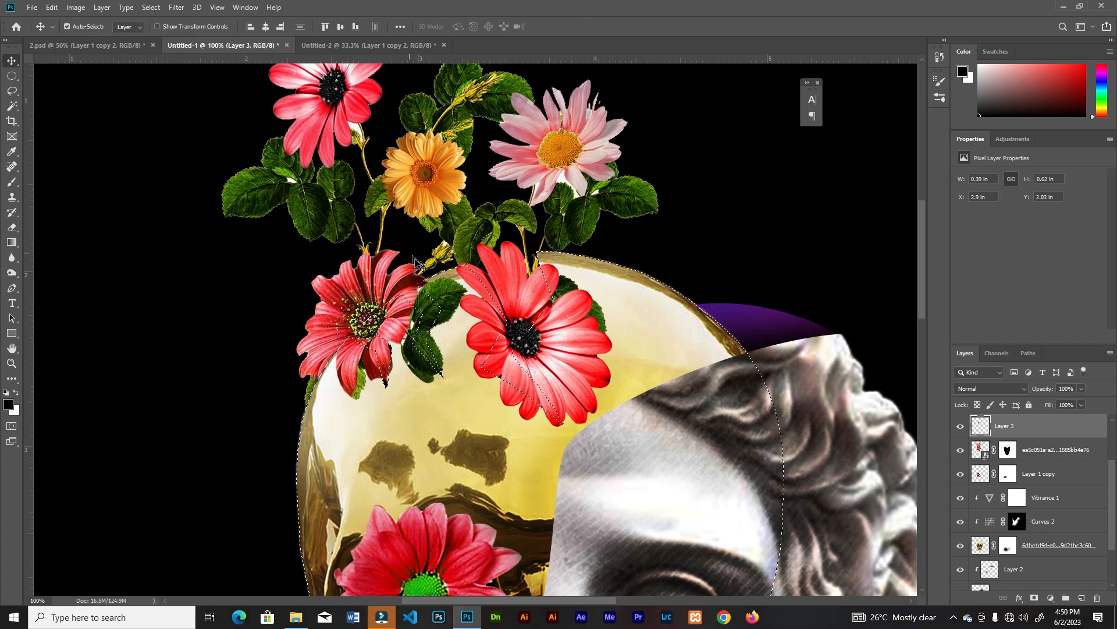
Invert the loaded skull selection and add it as a layer mask on the copied leaves
{"action": "left_click", "coordinate": [156, 10]}
{"action": "left_click", "coordinate": [160, 53]}
{"action": "left_click", "coordinate": [1038, 598]}
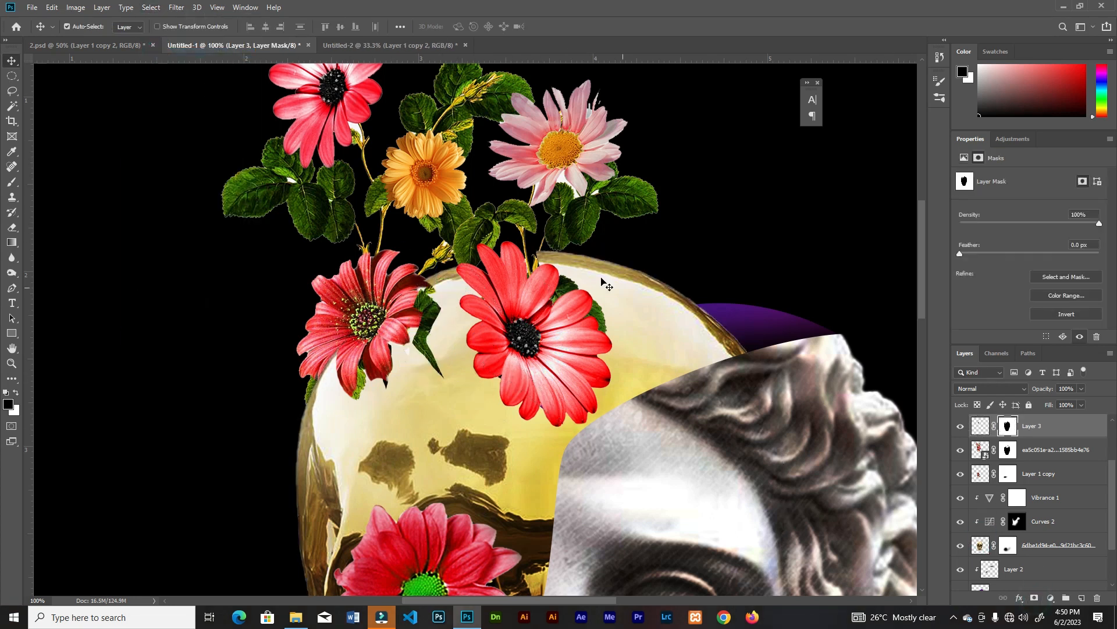
Paint white on the leaf layer's mask with a hard 35 px brush so the leaves extend out of the crack
{"action": "key", "text": "ctrl+plus"}
{"action": "key", "text": "b"}
{"action": "key", "text": "bracketright"}
{"action": "key", "text": "bracketright"}
{"action": "key", "text": "bracketright"}
{"action": "key", "text": "bracketright"}
{"action": "key", "text": "x"}
{"action": "mouse_move", "coordinate": [401, 279]}
{"action": "left_mouse_down"}
{"action": "mouse_move", "coordinate": [408, 262]}
{"action": "mouse_move", "coordinate": [442, 250]}
{"action": "mouse_move", "coordinate": [391, 332]}
{"action": "mouse_move", "coordinate": [429, 454]}
{"action": "mouse_move", "coordinate": [369, 372]}
{"action": "mouse_move", "coordinate": [406, 350]}
{"action": "left_mouse_up"}
{"action": "key", "text": "ctrl+z"}
{"action": "key", "text": "ctrl+z"}
{"action": "mouse_move", "coordinate": [412, 395]}
{"action": "left_mouse_down"}
{"action": "mouse_move", "coordinate": [413, 278]}
{"action": "mouse_move", "coordinate": [407, 259]}
{"action": "mouse_move", "coordinate": [382, 255]}
{"action": "mouse_move", "coordinate": [451, 252]}
{"action": "mouse_move", "coordinate": [466, 268]}
{"action": "mouse_move", "coordinate": [391, 341]}
{"action": "left_mouse_up"}
{"action": "key", "text": "ctrl+minus"}
{"action": "key", "text": "ctrl+minus"}
{"action": "key", "text": "ctrl+minus"}
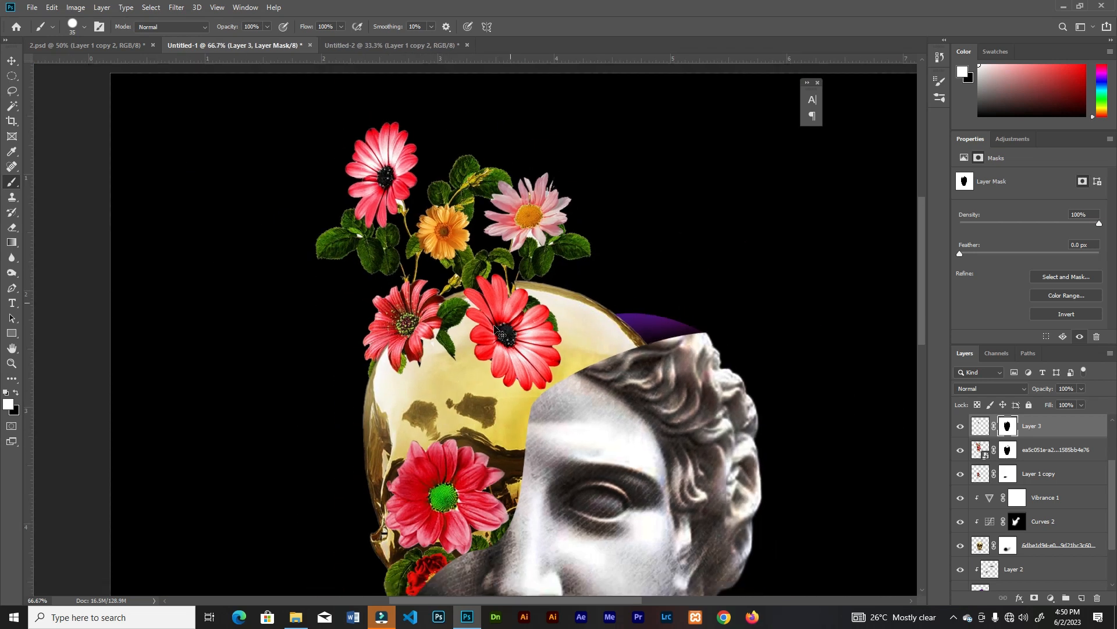
Add a new empty layer directly above the Vibrance 1 adjustment, beneath the flower layers
{"action": "key", "text": "ctrl+plus"}
{"action": "key", "text": "ctrl+plus"}
{"action": "key", "text": "ctrl+0"}
{"action": "key", "text": "ctrl+plus"}
{"action": "key", "text": "ctrl+plus"}
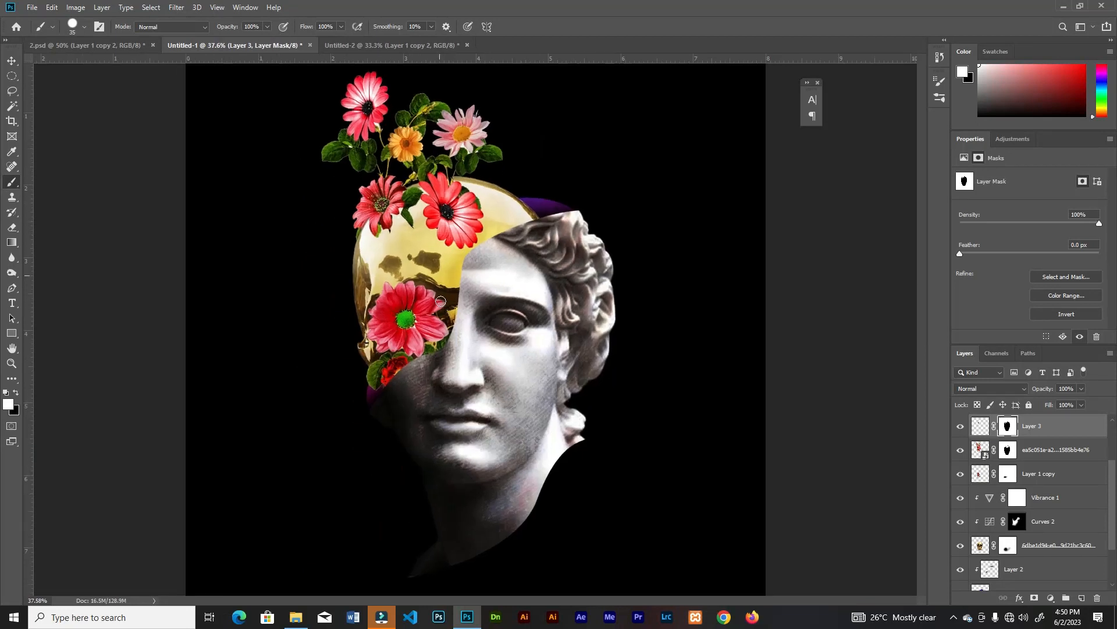
{"action": "left_click_drag", "start_coordinate": [422, 236], "coordinate": [473, 360]}
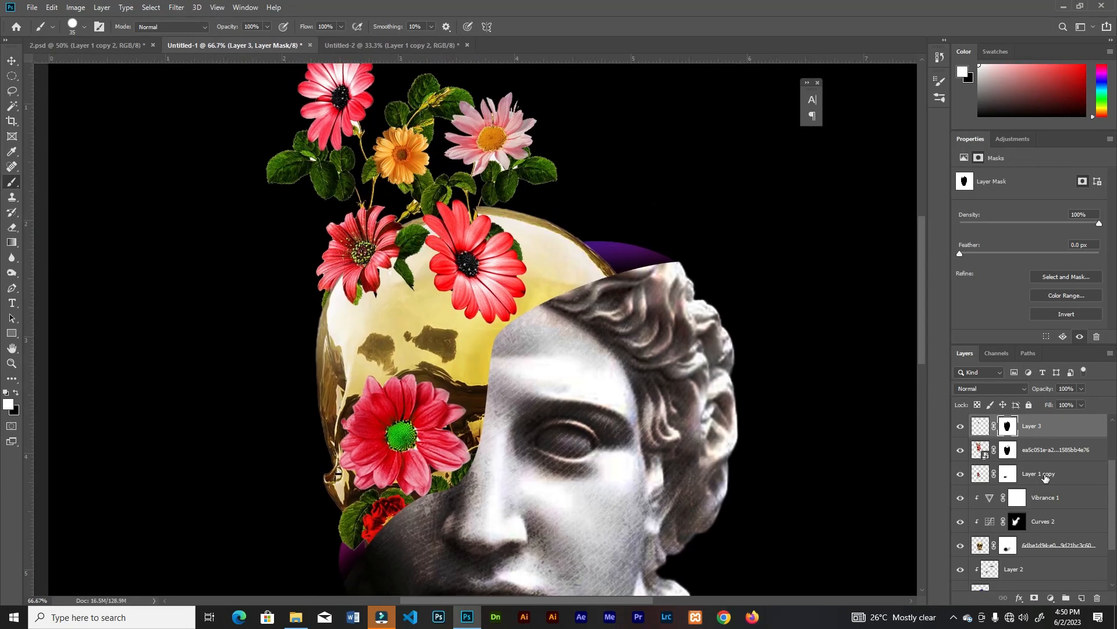
{"action": "left_click", "coordinate": [1045, 475]}
{"action": "left_click", "coordinate": [1046, 497]}
{"action": "left_click", "coordinate": [1081, 598]}
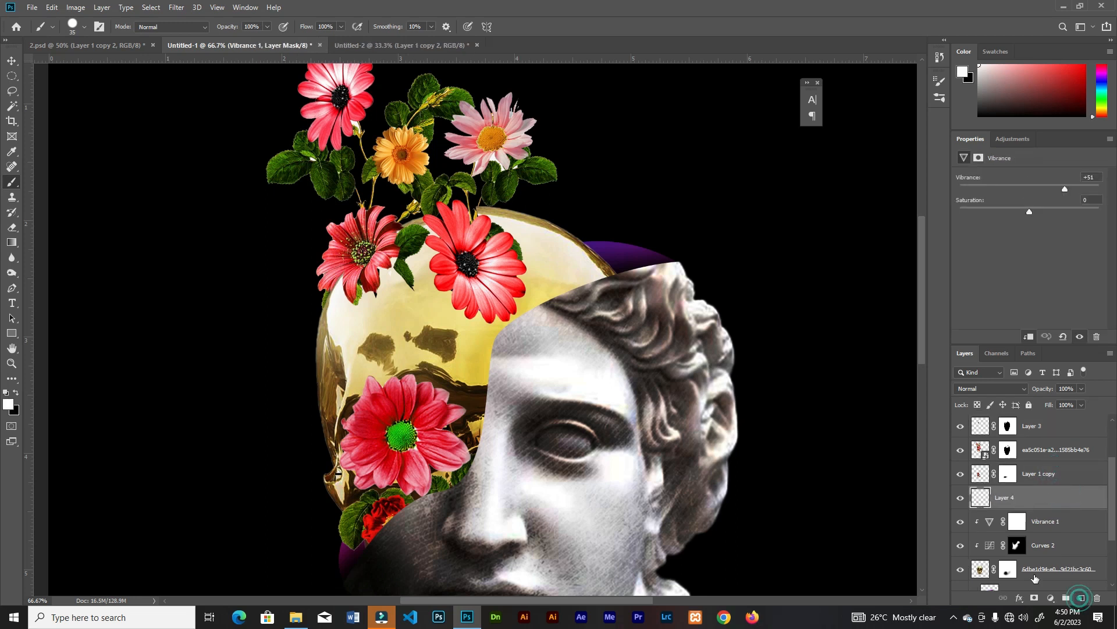
Paint soft black shadows at 16% flow on the new layer, around the flowers resting on the golden skull
{"action": "key", "text": "x"}
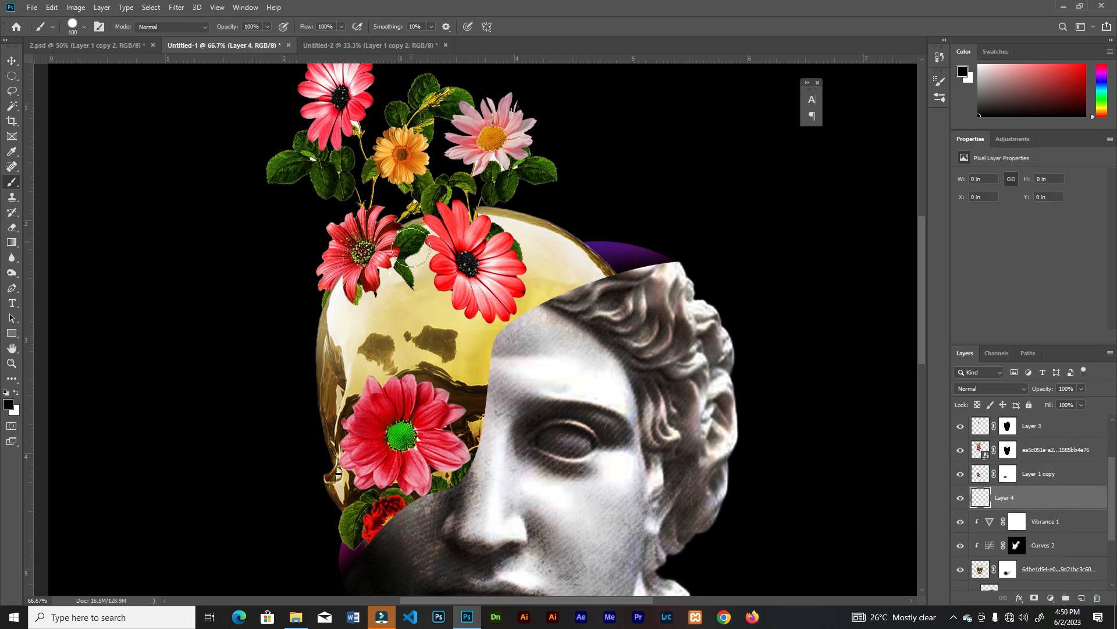
{"action": "left_click", "coordinate": [74, 25]}
{"action": "left_click", "coordinate": [77, 86]}
{"action": "left_click", "coordinate": [341, 26]}
{"action": "left_click_drag", "start_coordinate": [341, 39], "coordinate": [320, 40]}
{"action": "key", "text": "ctrl+plus"}
{"action": "mouse_move", "coordinate": [439, 216]}
{"action": "left_mouse_down"}
{"action": "mouse_move", "coordinate": [501, 315]}
{"action": "mouse_move", "coordinate": [542, 262]}
{"action": "mouse_move", "coordinate": [430, 286]}
{"action": "mouse_move", "coordinate": [483, 315]}
{"action": "left_mouse_up"}
{"action": "mouse_move", "coordinate": [326, 226]}
{"action": "left_mouse_down"}
{"action": "mouse_move", "coordinate": [291, 264]}
{"action": "mouse_move", "coordinate": [224, 264]}
{"action": "mouse_move", "coordinate": [326, 256]}
{"action": "mouse_move", "coordinate": [365, 217]}
{"action": "left_mouse_up"}
{"action": "key", "text": "bracketleft"}
{"action": "key", "text": "bracketleft"}
{"action": "key", "text": "bracketleft"}
{"action": "mouse_move", "coordinate": [442, 454]}
{"action": "left_mouse_down"}
{"action": "mouse_move", "coordinate": [374, 403]}
{"action": "mouse_move", "coordinate": [378, 536]}
{"action": "mouse_move", "coordinate": [337, 554]}
{"action": "left_mouse_up"}
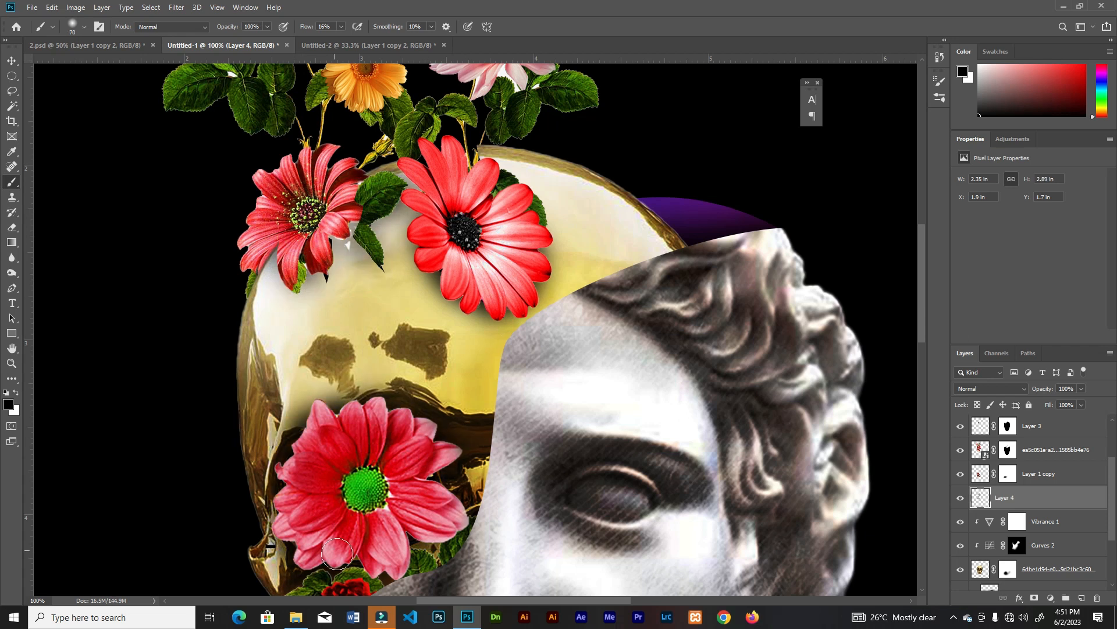
{"action": "key", "text": "ctrl+minus"}
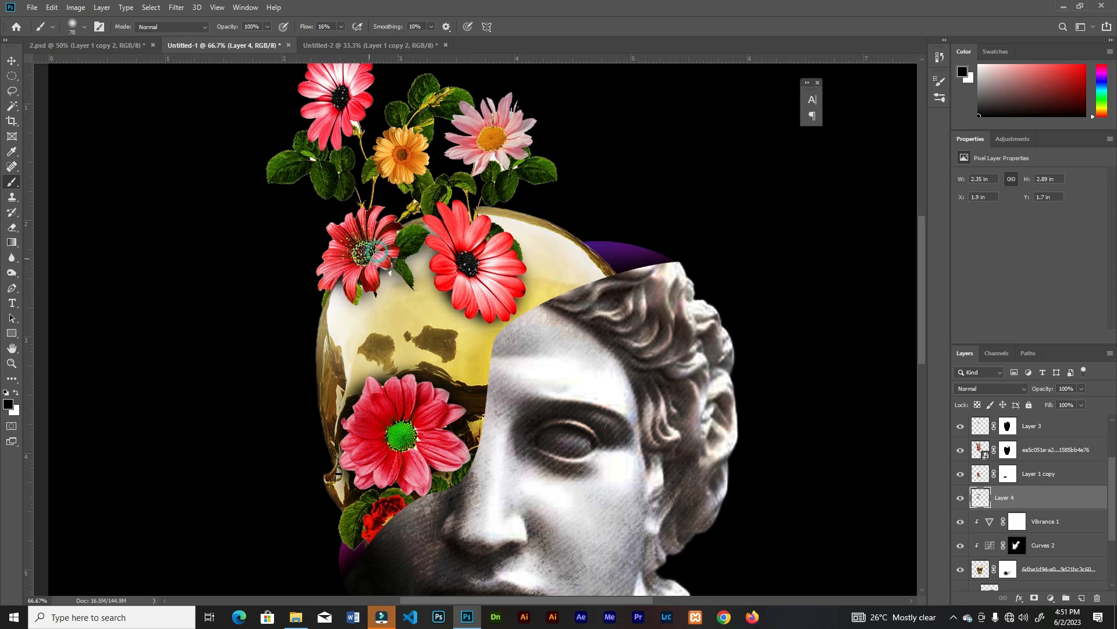
Paint black on the bouquet mask with a 10 px brush to remove leftover fragments between the darker red flower and the leaves
{"action": "key", "text": "ctrl+plus"}
{"action": "left_click", "coordinate": [350, 245], "text": "ctrl"}
{"action": "key", "text": "ctrl+plus"}
{"action": "key", "text": "ctrl+plus"}
{"action": "key", "text": "ctrl+plus"}
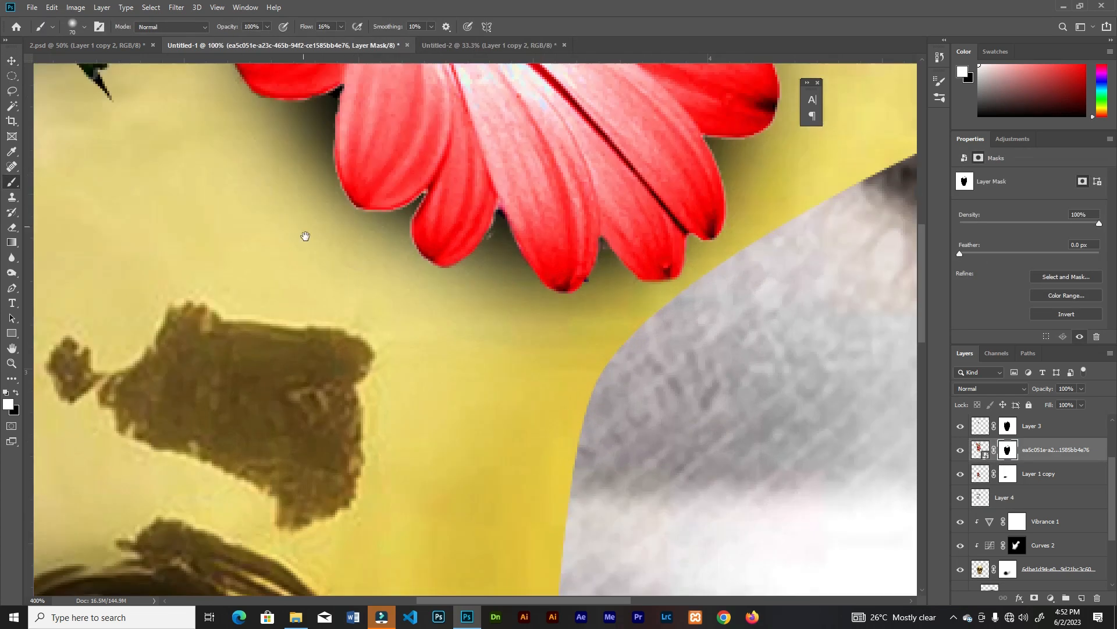
{"action": "left_click_drag", "start_coordinate": [305, 237], "coordinate": [698, 538]}
{"action": "key", "text": "bracketleft"}
{"action": "key", "text": "bracketleft"}
{"action": "key", "text": "bracketleft"}
{"action": "key", "text": "bracketleft"}
{"action": "key", "text": "bracketleft"}
{"action": "key", "text": "x"}
{"action": "key", "text": "bracketleft"}
{"action": "key", "text": "bracketleft"}
{"action": "key", "text": "bracketleft"}
{"action": "left_click_drag", "start_coordinate": [352, 292], "coordinate": [353, 293]}
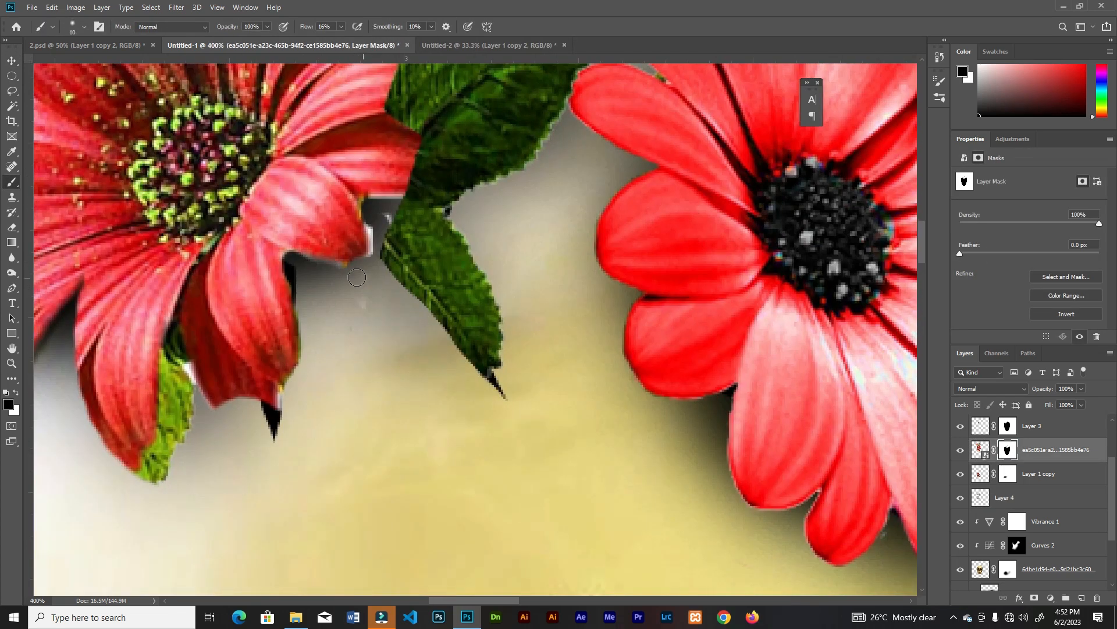
{"action": "left_click_drag", "start_coordinate": [398, 201], "coordinate": [378, 199]}
{"action": "key", "text": "ctrl+minus"}
{"action": "key", "text": "ctrl+minus"}
{"action": "key", "text": "ctrl+minus"}
{"action": "key", "text": "ctrl+minus"}
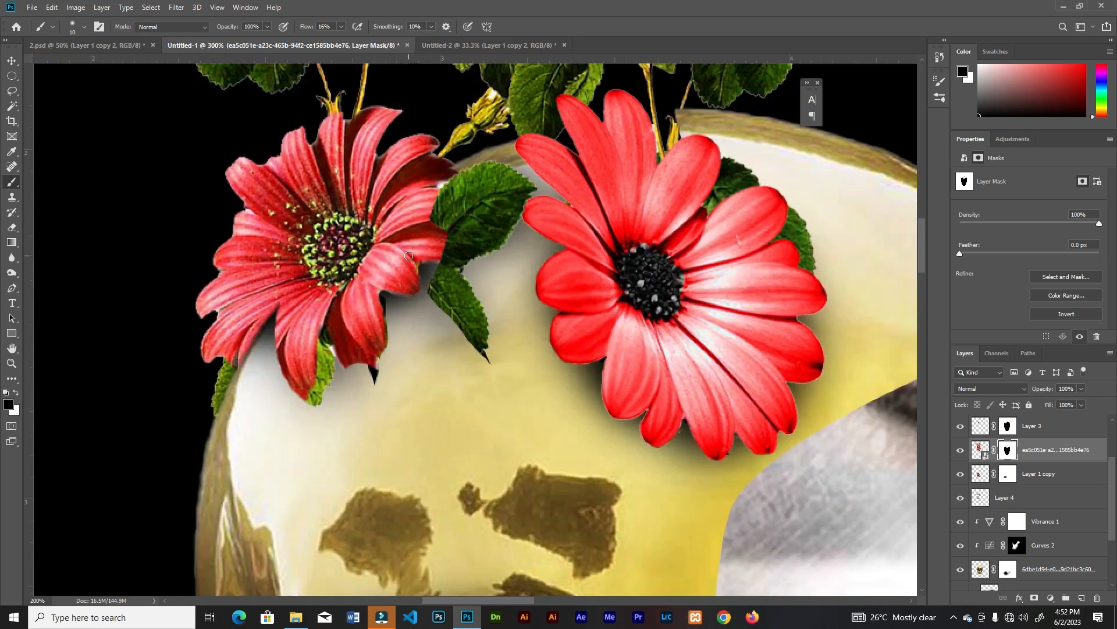
Paint a soft black shadow on Layer 4 beside the leaf between the two lower flowers, using a larger brush of about 60 px
{"action": "key", "text": "ctrl+plus"}
{"action": "left_click", "coordinate": [479, 290], "text": "ctrl"}
{"action": "key", "text": "bracketright"}
{"action": "key", "text": "bracketright"}
{"action": "key", "text": "bracketright"}
{"action": "left_click_drag", "start_coordinate": [479, 290], "coordinate": [471, 348]}
{"action": "key", "text": "ctrl+minus"}
{"action": "key", "text": "ctrl+minus"}
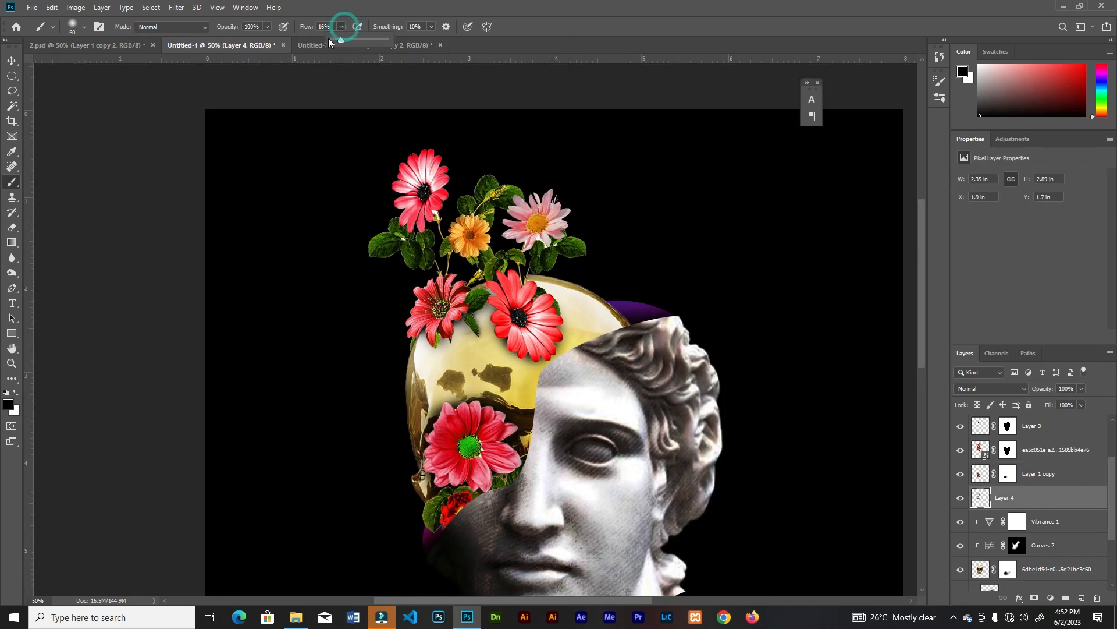
Deepen the shadows around the flowers on the skull on Layer 4 with a soft 175 px brush, setting the flow to 12%
{"action": "mouse_move", "coordinate": [504, 287]}
{"action": "left_mouse_down"}
{"action": "mouse_move", "coordinate": [544, 293]}
{"action": "mouse_move", "coordinate": [555, 365]}
{"action": "left_mouse_up"}
{"action": "left_click", "coordinate": [341, 27]}
{"action": "left_click_drag", "start_coordinate": [336, 41], "coordinate": [344, 42]}
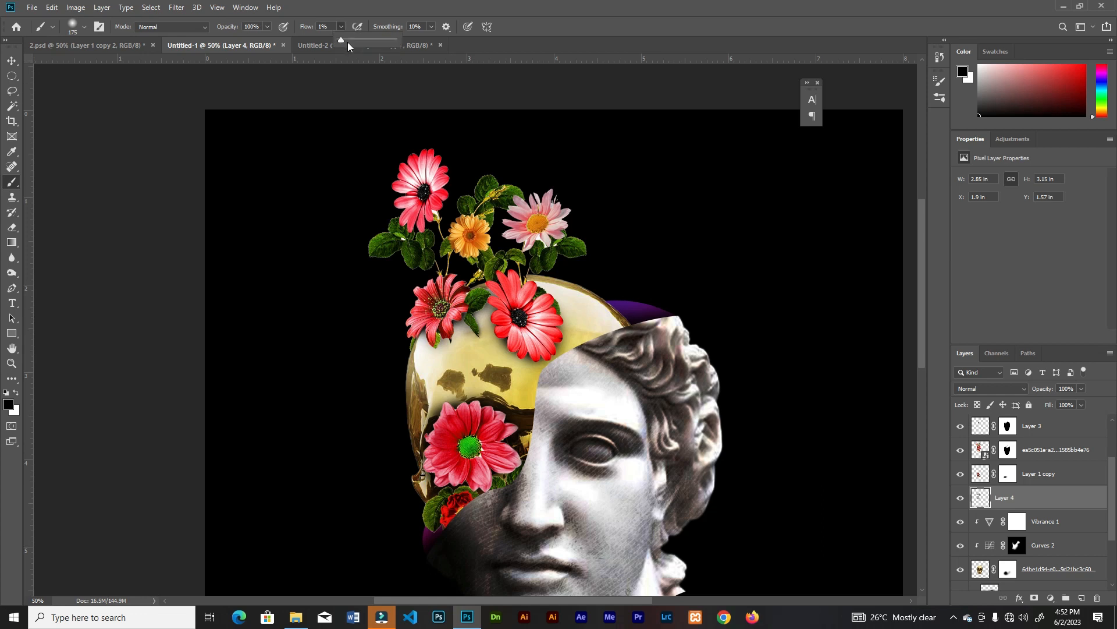
{"action": "left_click_drag", "start_coordinate": [483, 288], "coordinate": [486, 276]}
{"action": "key", "text": "ctrl+plus"}
Add a new layer above Layer 3 and paint soft black shadows along the statue's cut edge over the flowers and skull
{"action": "scroll", "coordinate": [1068, 466], "scroll_direction": "up", "scroll_amount": 1}
{"action": "left_click", "coordinate": [1068, 464]}
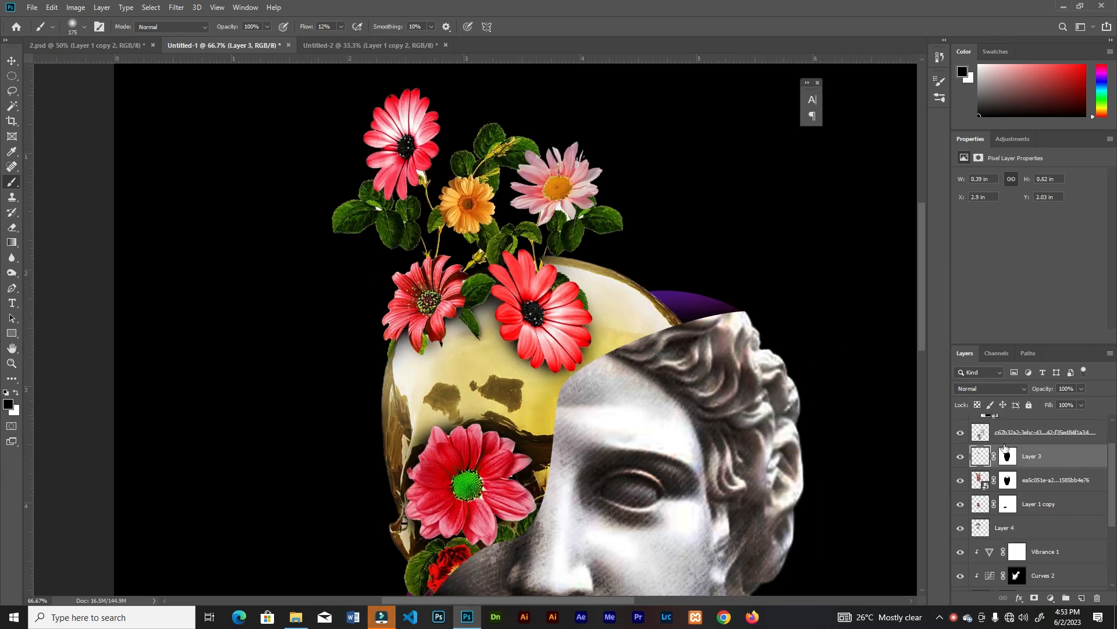
{"action": "left_click", "coordinate": [1083, 596]}
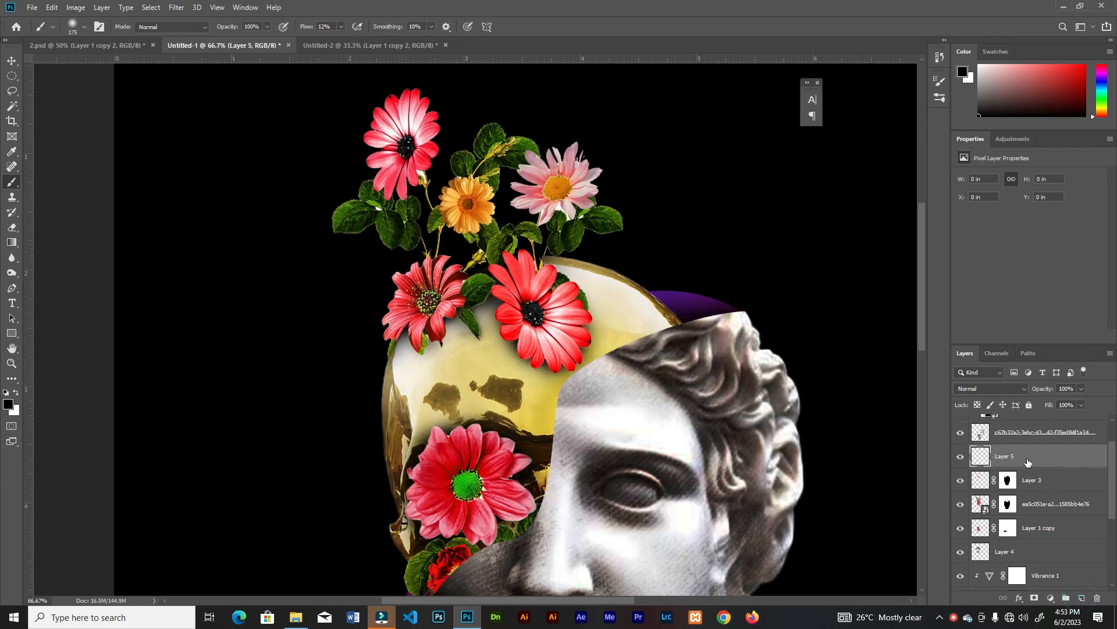
{"action": "left_click_drag", "start_coordinate": [541, 405], "coordinate": [551, 337]}
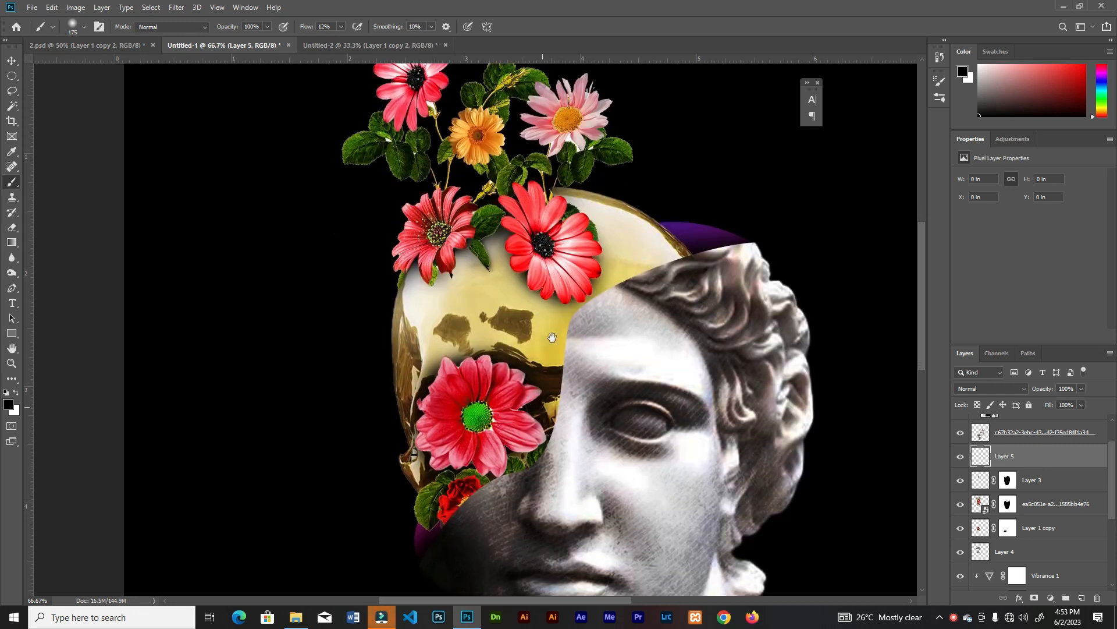
{"action": "left_click_drag", "start_coordinate": [499, 469], "coordinate": [428, 554]}
{"action": "mouse_move", "coordinate": [689, 256]}
{"action": "left_mouse_down"}
{"action": "mouse_move", "coordinate": [652, 279]}
{"action": "mouse_move", "coordinate": [568, 381]}
{"action": "mouse_move", "coordinate": [544, 434]}
{"action": "left_mouse_up"}
{"action": "key", "text": "ctrl+minus"}
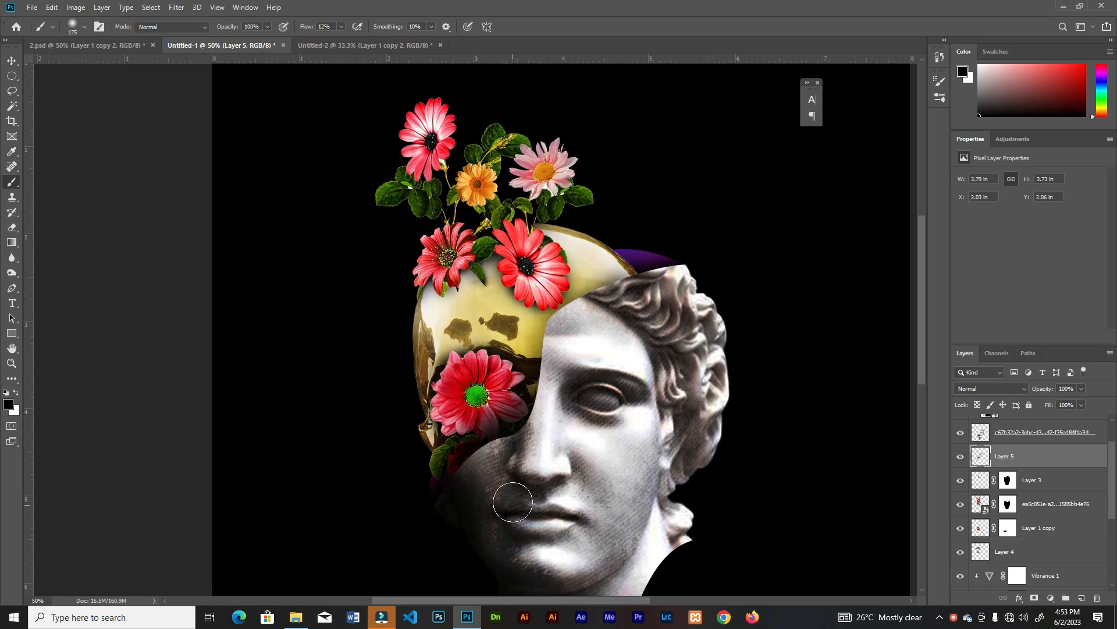
Reduce the opacity of the cut-edge shadow layer to 52%
{"action": "scroll", "coordinate": [1089, 419], "scroll_direction": "up", "scroll_amount": 2}
{"action": "left_click", "coordinate": [1066, 402]}
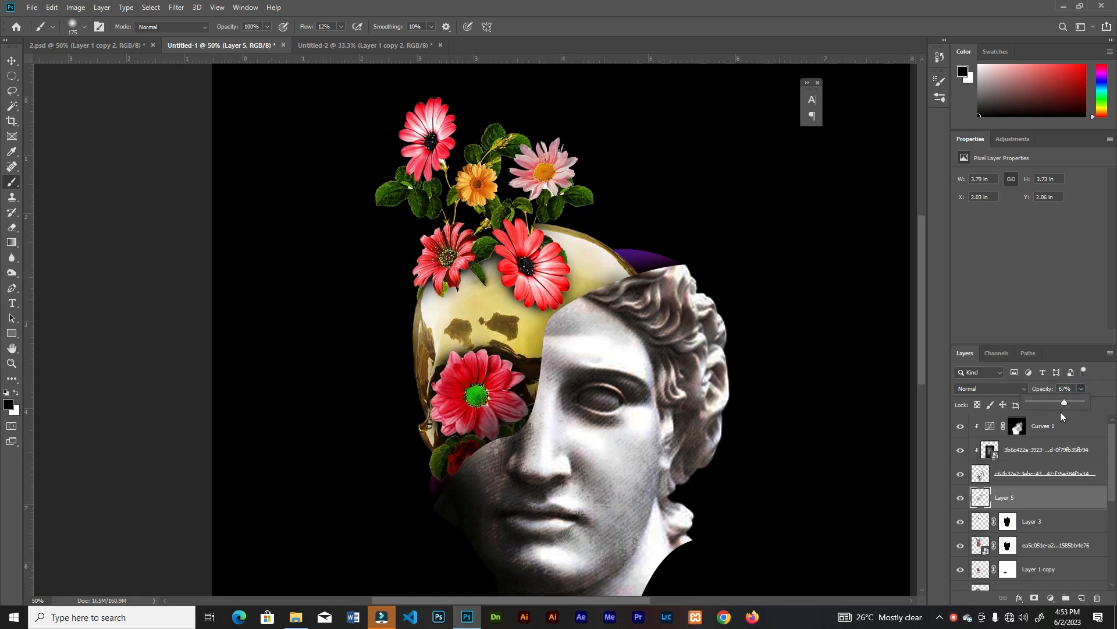
{"action": "key", "text": "ctrl+minus"}
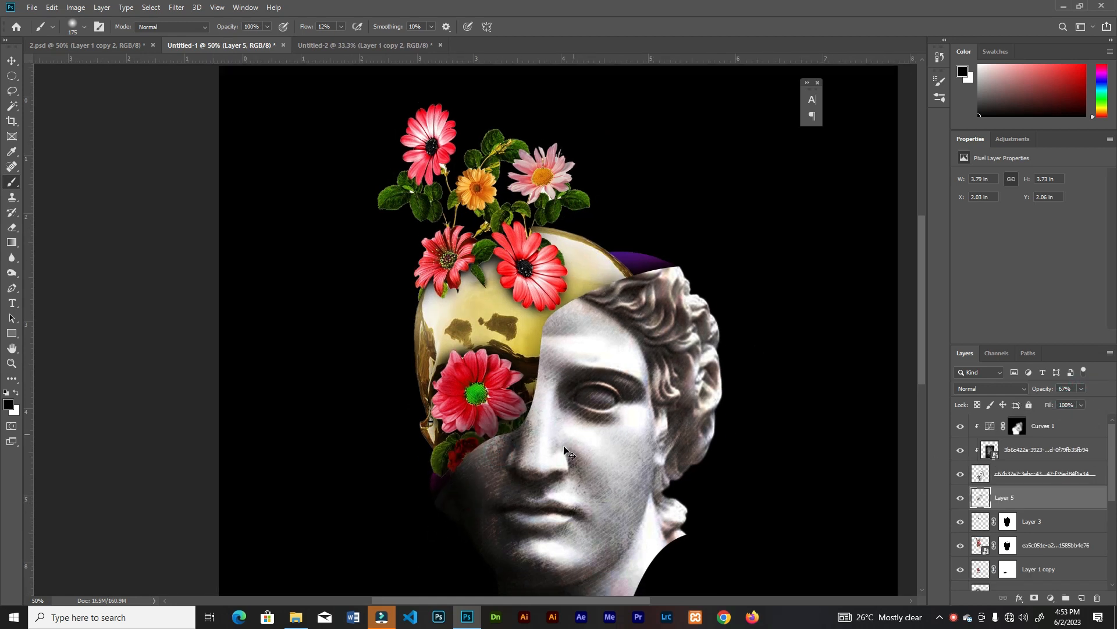
{"action": "left_click", "coordinate": [1081, 388]}
{"action": "left_click", "coordinate": [1064, 405]}
{"action": "left_click_drag", "start_coordinate": [1062, 407], "coordinate": [1074, 407]}
{"action": "key", "text": "v"}
Draw a closed shape about 146 × 79 px over the statue's eye above Curves 1 with the Pen tool and feather it 4.4 px
{"action": "key", "text": "ctrl+plus"}
{"action": "left_click_drag", "start_coordinate": [499, 265], "coordinate": [499, 329]}
{"action": "key", "text": "ctrl+minus"}
{"action": "key", "text": "ctrl+plus"}
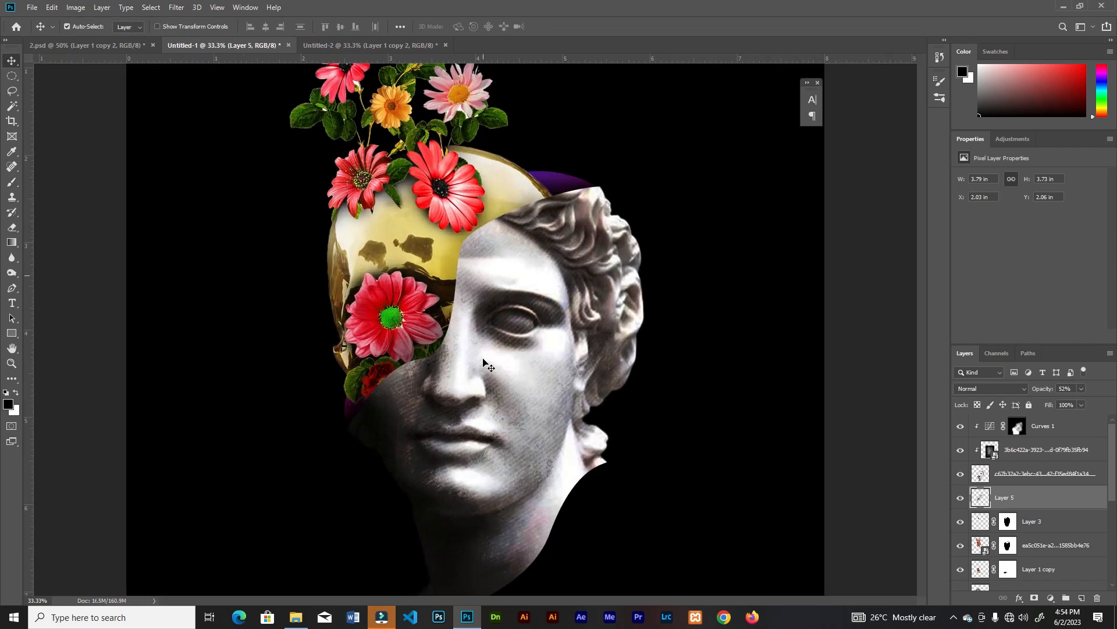
{"action": "key", "text": "ctrl+plus"}
{"action": "key", "text": "ctrl+plus"}
{"action": "key", "text": "ctrl+plus"}
{"action": "left_click", "coordinate": [1073, 426]}
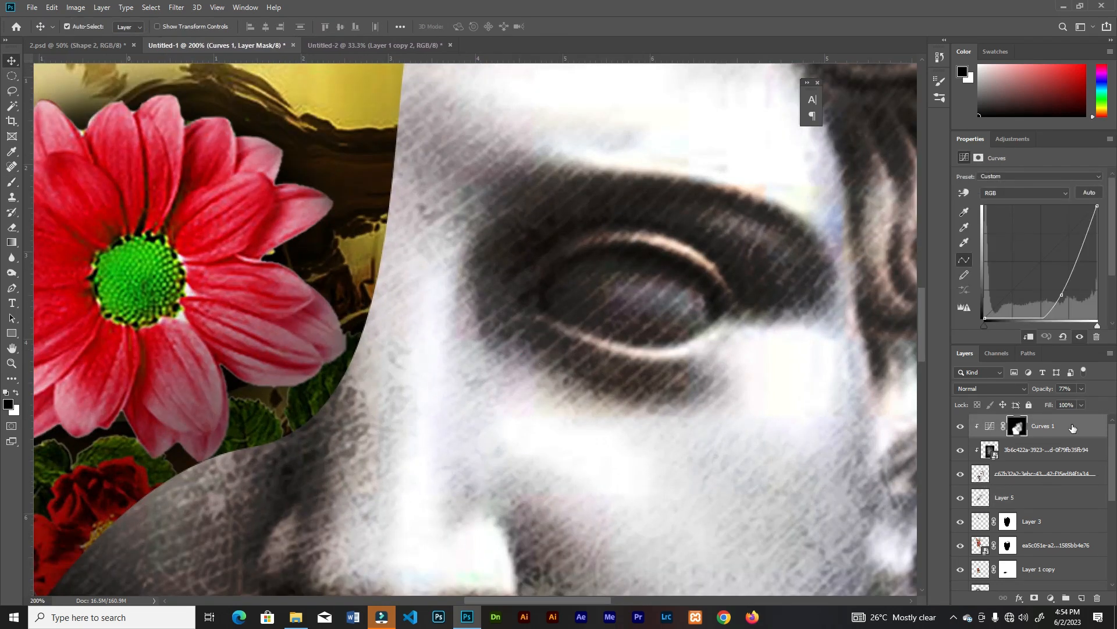
{"action": "left_click", "coordinate": [13, 288]}
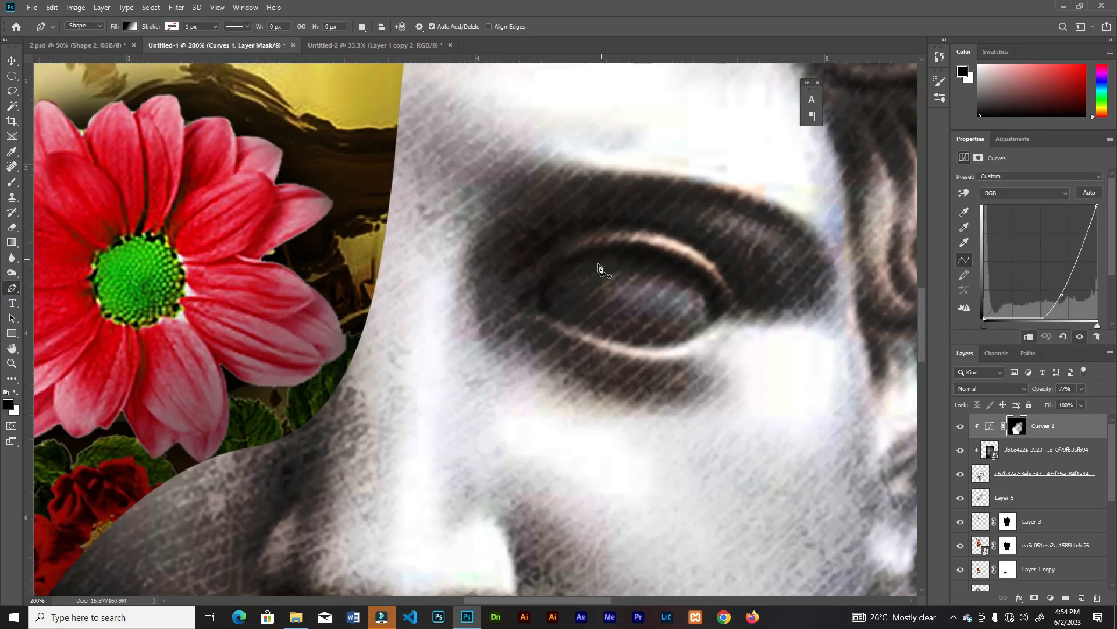
{"action": "left_click", "coordinate": [546, 308]}
{"action": "left_click_drag", "start_coordinate": [660, 263], "coordinate": [714, 320]}
{"action": "left_click_drag", "start_coordinate": [603, 338], "coordinate": [533, 307]}
{"action": "left_click", "coordinate": [547, 309]}
{"action": "key", "text": "u"}
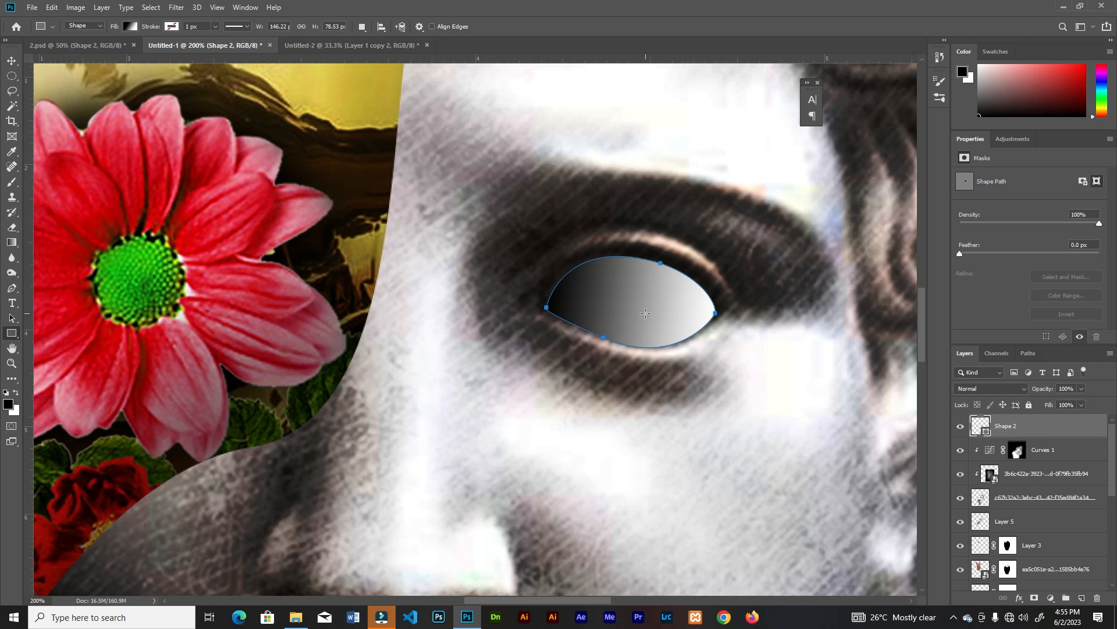
{"action": "left_click_drag", "start_coordinate": [976, 253], "coordinate": [992, 255]}
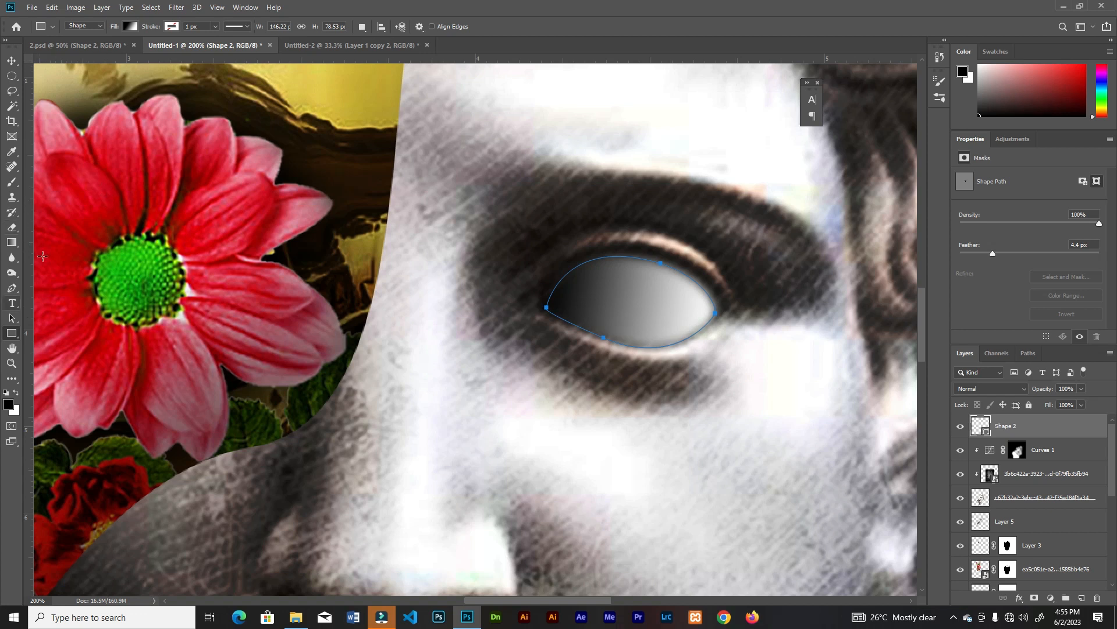
Fill the eye shape with the copied turquoise colour and set its blend mode to Linear Dodge (Add)
{"action": "left_click", "coordinate": [130, 28]}
{"action": "left_click", "coordinate": [184, 49]}
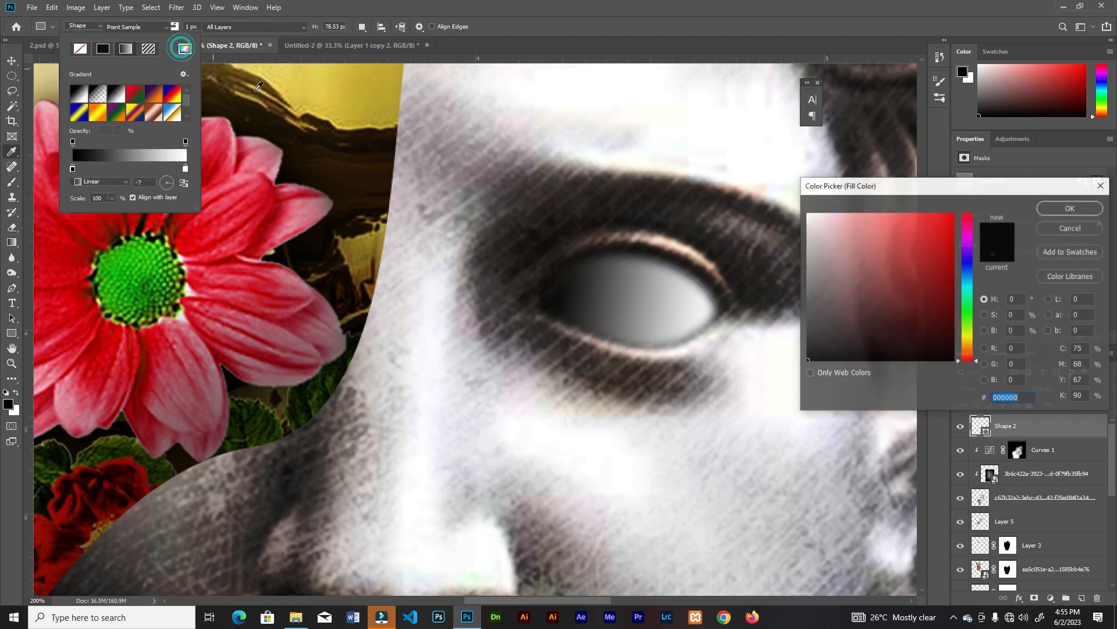
{"action": "type", "text": "42d1e2"}
{"action": "left_click", "coordinate": [1051, 208]}
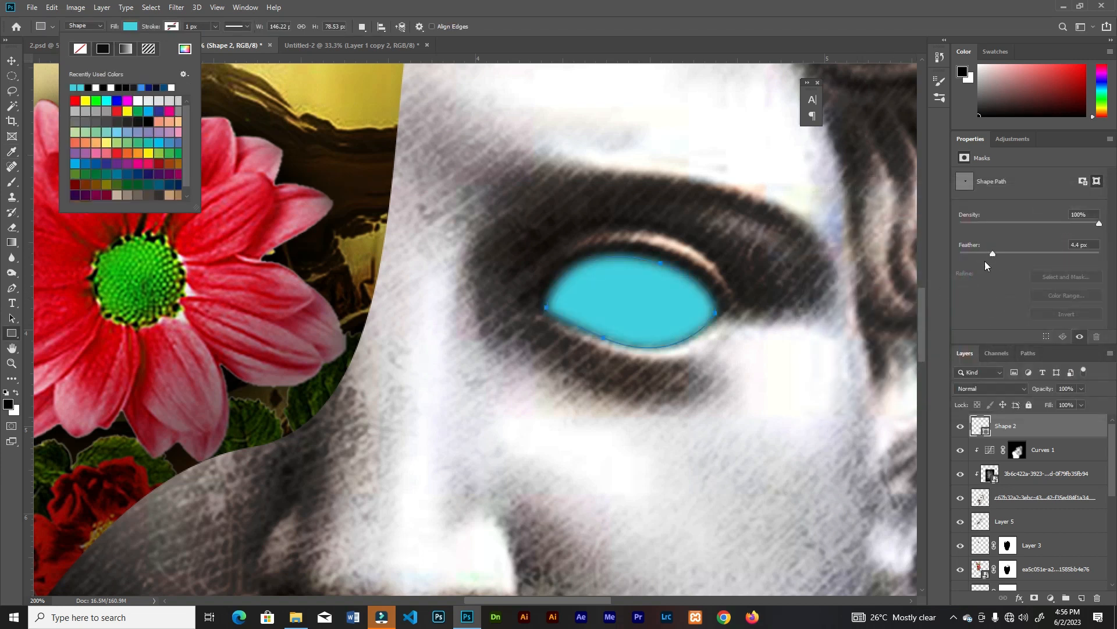
{"action": "left_click", "coordinate": [986, 389]}
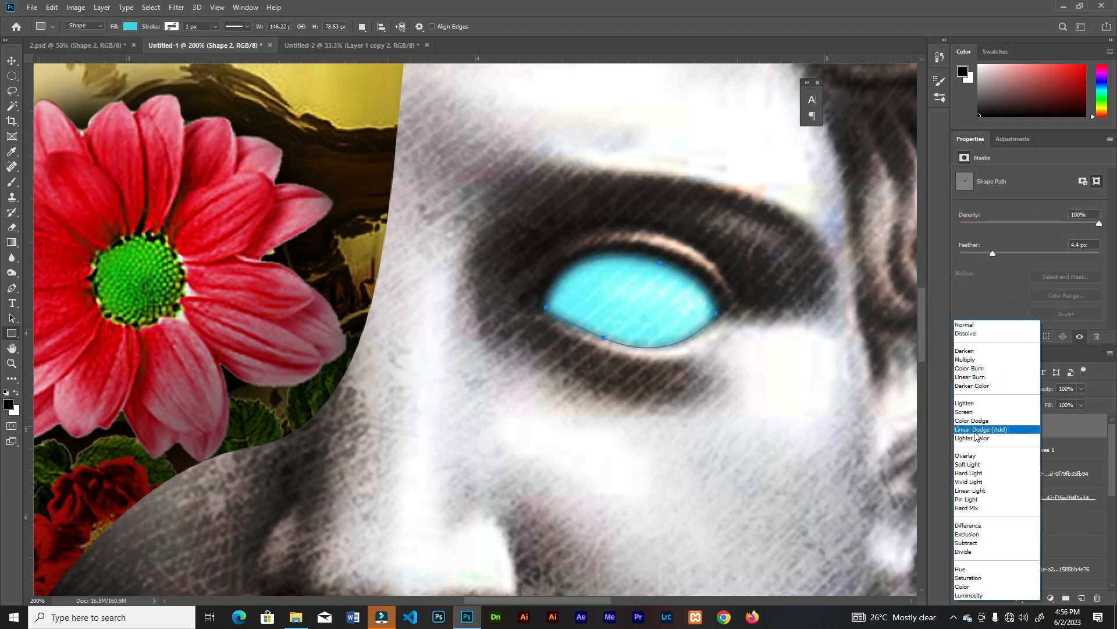
{"action": "left_click", "coordinate": [975, 429]}
Place the orange glow image from File Explorer into the composite and scale it to about 1.27 in square over the statue's eye
{"action": "key", "text": "ctrl+0"}
{"action": "left_click", "coordinate": [296, 617]}
{"action": "mouse_move", "coordinate": [470, 617]}
{"action": "left_click_drag", "start_coordinate": [470, 617], "coordinate": [541, 456]}
{"action": "left_click_drag", "start_coordinate": [708, 96], "coordinate": [517, 288]}
{"action": "key", "text": "ctrl+plus"}
{"action": "left_click_drag", "start_coordinate": [438, 429], "coordinate": [604, 286]}
{"action": "left_click_drag", "start_coordinate": [700, 124], "coordinate": [540, 258]}
{"action": "left_click", "coordinate": [445, 27]}
{"action": "left_click_drag", "start_coordinate": [544, 340], "coordinate": [598, 335]}
Set the orange glow layer's blend mode to Linear Dodge (Add) and centre the glow on the statue's eye
{"action": "left_click", "coordinate": [1013, 388]}
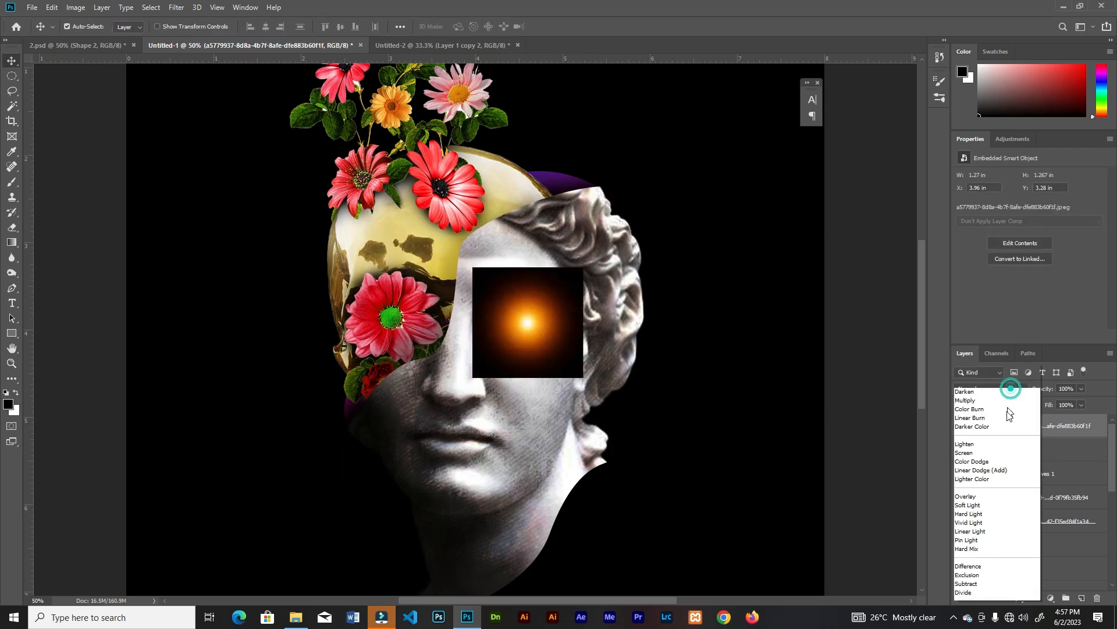
{"action": "left_click", "coordinate": [993, 429]}
{"action": "left_click_drag", "start_coordinate": [524, 327], "coordinate": [512, 312]}
Add a Hue/Saturation adjustment clipped to the glow layer and set its hue to +164 for a cyan glow
{"action": "left_click", "coordinate": [1050, 598]}
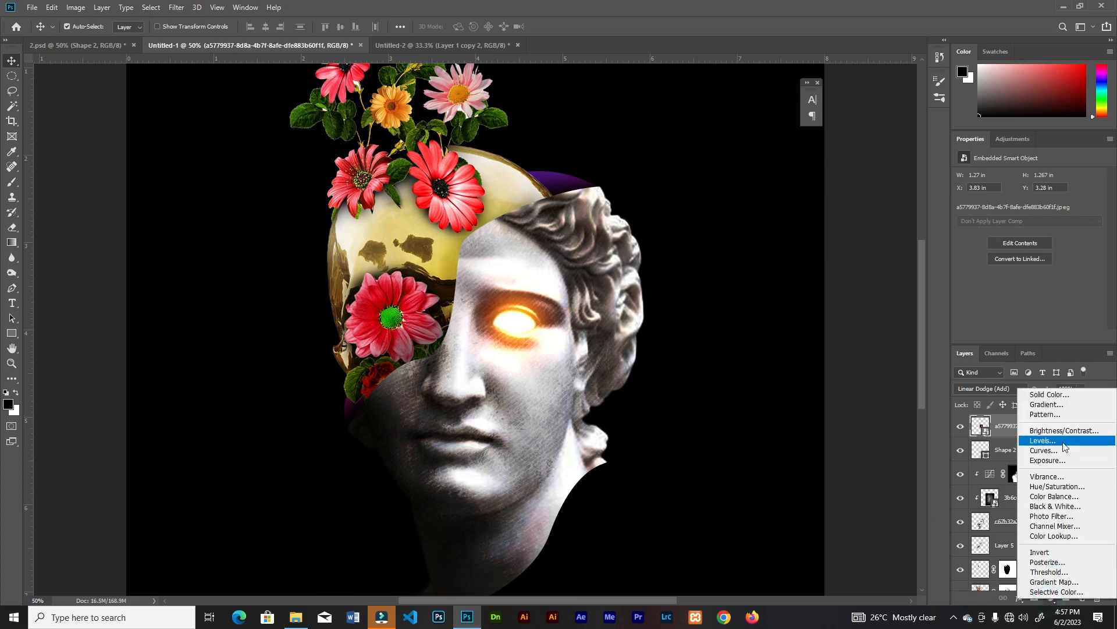
{"action": "left_click", "coordinate": [1052, 490]}
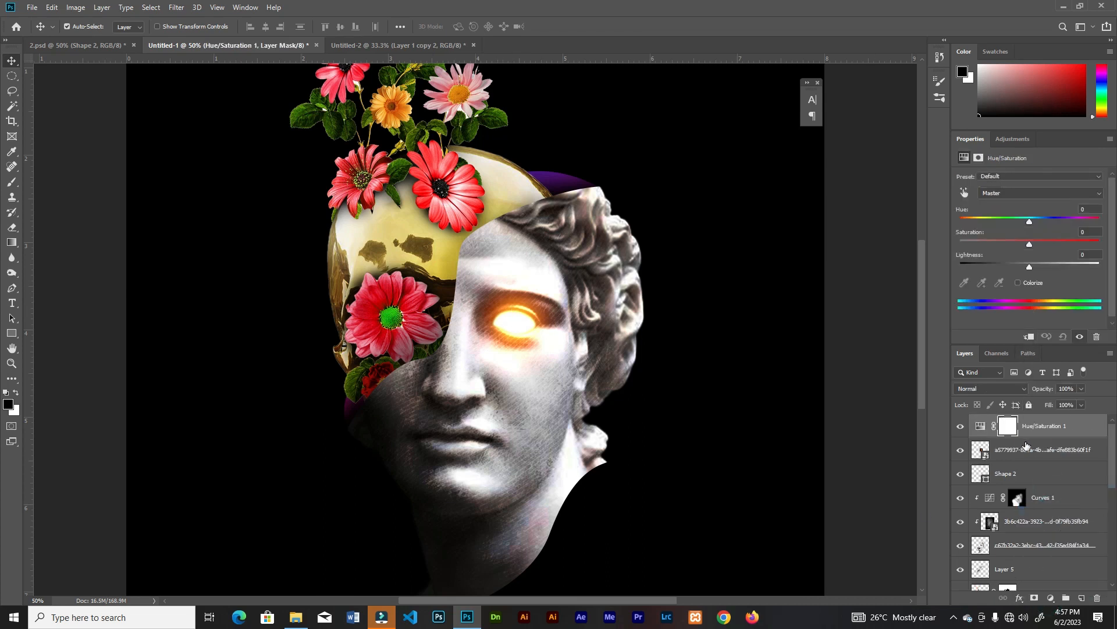
{"action": "left_click", "coordinate": [1031, 337]}
{"action": "left_click_drag", "start_coordinate": [1030, 223], "coordinate": [1095, 222]}
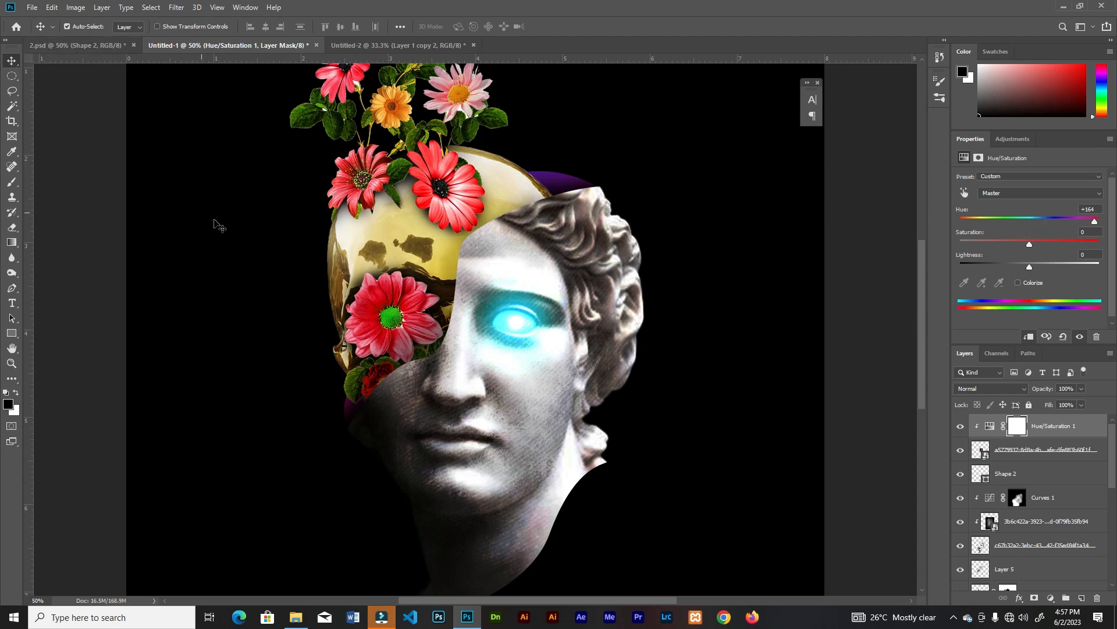
{"action": "left_click", "coordinate": [735, 412]}
Add a Hue/Saturation adjustment above Curves 1, beneath the eye shape, with hue +180 and saturation +28
{"action": "key", "text": "ctrl+minus"}
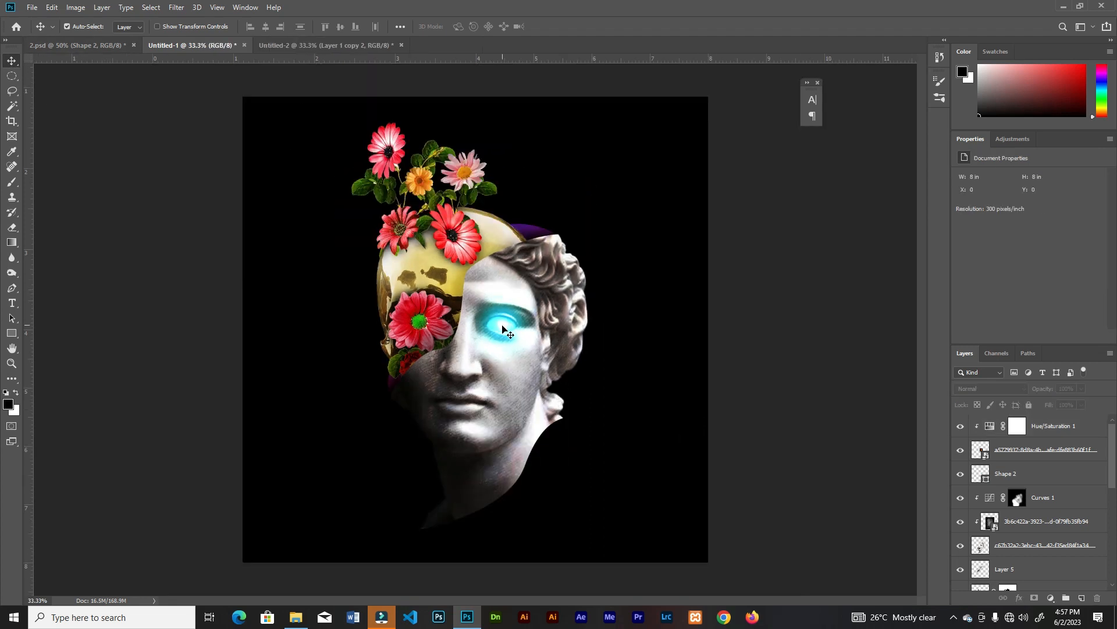
{"action": "mouse_move", "coordinate": [1114, 474]}
{"action": "left_mouse_down"}
{"action": "mouse_move", "coordinate": [1112, 496]}
{"action": "mouse_move", "coordinate": [1113, 483]}
{"action": "left_mouse_up"}
{"action": "left_click", "coordinate": [1070, 469]}
{"action": "left_click", "coordinate": [1050, 599]}
{"action": "left_click", "coordinate": [1042, 493]}
{"action": "mouse_move", "coordinate": [1040, 225]}
{"action": "left_mouse_down"}
{"action": "mouse_move", "coordinate": [1095, 232]}
{"action": "mouse_move", "coordinate": [1049, 235]}
{"action": "left_mouse_up"}
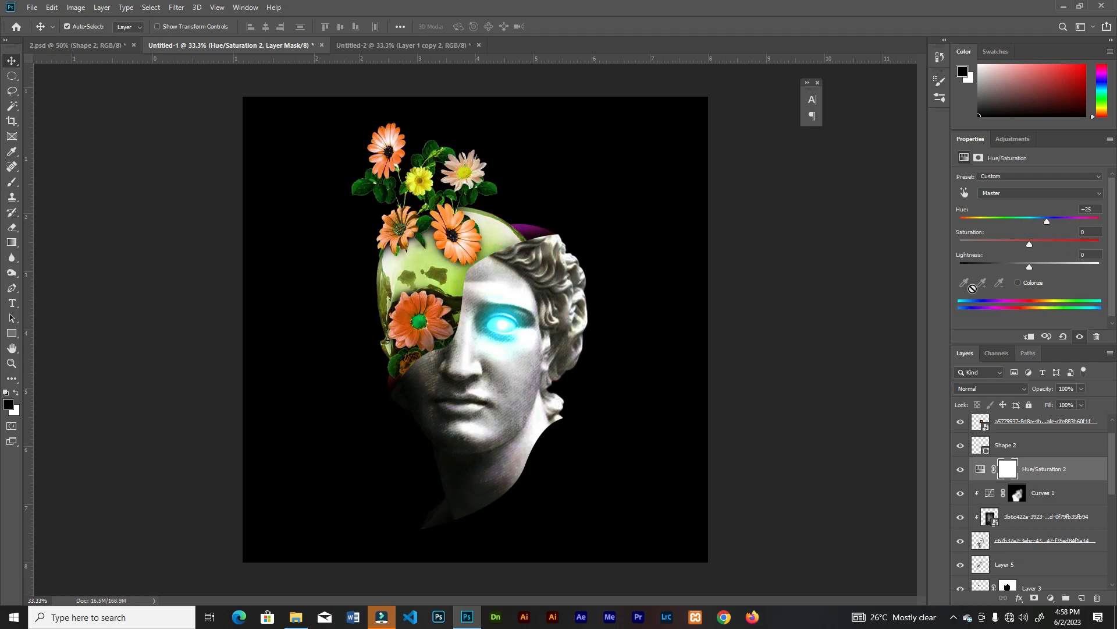
{"action": "type", "text": "180"}
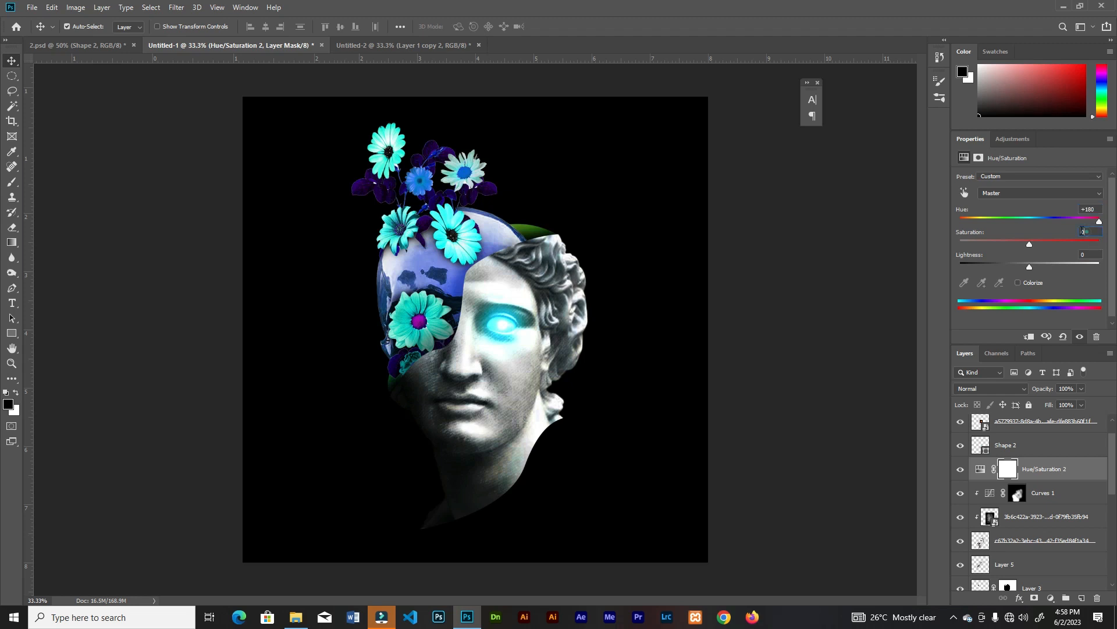
{"action": "type", "text": "28"}
{"action": "key", "text": "Return"}
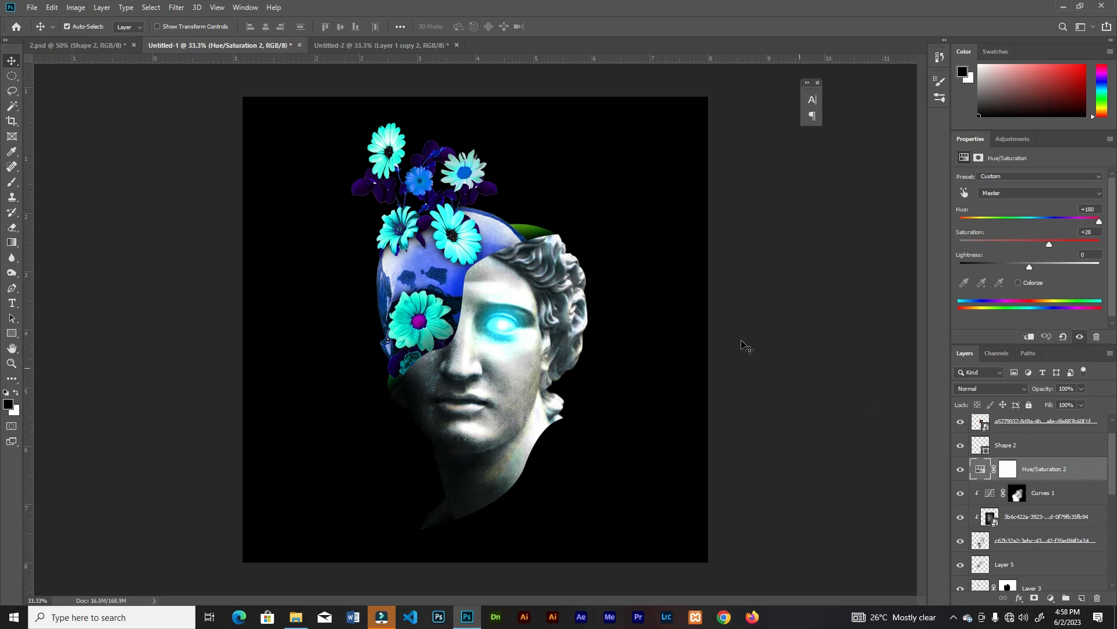
Paint on the Curves 1 mask with a soft 300 px brush to fade the shaded jaw and neck into black, lowering the flow to 5%
{"action": "scroll", "coordinate": [1025, 477], "scroll_direction": "down", "scroll_amount": 2}
{"action": "left_click", "coordinate": [1019, 452]}
{"action": "key", "text": "ctrl+plus"}
{"action": "left_click", "coordinate": [1019, 453]}
{"action": "key", "text": "b"}
{"action": "key", "text": "x"}
{"action": "key", "text": "ctrl+minus"}
{"action": "key", "text": "x"}
{"action": "mouse_move", "coordinate": [429, 406]}
{"action": "left_mouse_down"}
{"action": "mouse_move", "coordinate": [438, 429]}
{"action": "mouse_move", "coordinate": [529, 366]}
{"action": "mouse_move", "coordinate": [456, 449]}
{"action": "mouse_move", "coordinate": [458, 403]}
{"action": "mouse_move", "coordinate": [494, 326]}
{"action": "mouse_move", "coordinate": [453, 443]}
{"action": "mouse_move", "coordinate": [394, 399]}
{"action": "mouse_move", "coordinate": [467, 531]}
{"action": "left_mouse_up"}
{"action": "key", "text": "x"}
{"action": "left_click", "coordinate": [341, 27]}
{"action": "left_click", "coordinate": [337, 41]}
{"action": "scroll", "coordinate": [1039, 500], "scroll_direction": "down", "scroll_amount": 1}
{"action": "key", "text": "x"}
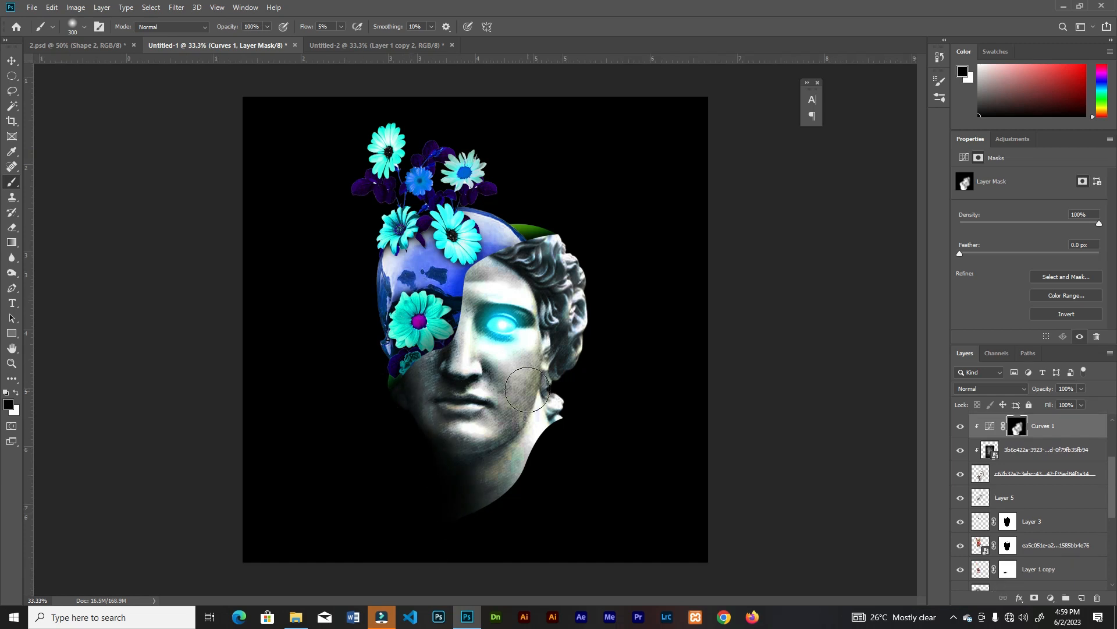
Select all artwork layers, scale the whole head and flowers down slightly, and reposition them on the black canvas
{"action": "key", "text": "v"}
{"action": "key", "text": "ctrl+alt+a"}
{"action": "mouse_move", "coordinate": [534, 368]}
{"action": "left_mouse_down"}
{"action": "mouse_move", "coordinate": [498, 388]}
{"action": "mouse_move", "coordinate": [504, 371]}
{"action": "left_mouse_up"}
{"action": "key", "text": "ctrl+t"}
{"action": "left_click_drag", "start_coordinate": [629, 127], "coordinate": [618, 142]}
{"action": "left_click_drag", "start_coordinate": [445, 288], "coordinate": [468, 288]}
{"action": "key", "text": "Return"}
{"action": "key", "text": "ctrl+0"}
{"action": "key", "text": "ctrl+t"}
{"action": "left_click_drag", "start_coordinate": [665, 118], "coordinate": [649, 136]}
{"action": "key", "text": "Return"}
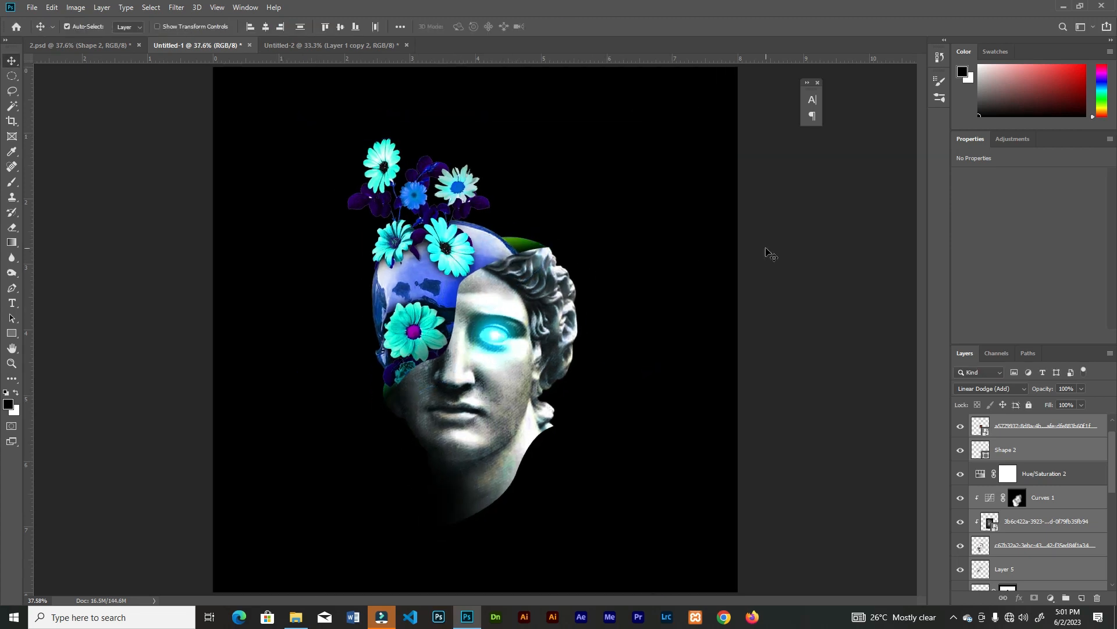
{"action": "left_click", "coordinate": [769, 252]}
Add the white text "APOLLO" in MOON GET! Heavy on a layer above Layer 1, behind the head
{"action": "scroll", "coordinate": [1015, 547], "scroll_direction": "down", "scroll_amount": 6}
{"action": "left_click", "coordinate": [1015, 557]}
{"action": "left_click", "coordinate": [13, 302]}
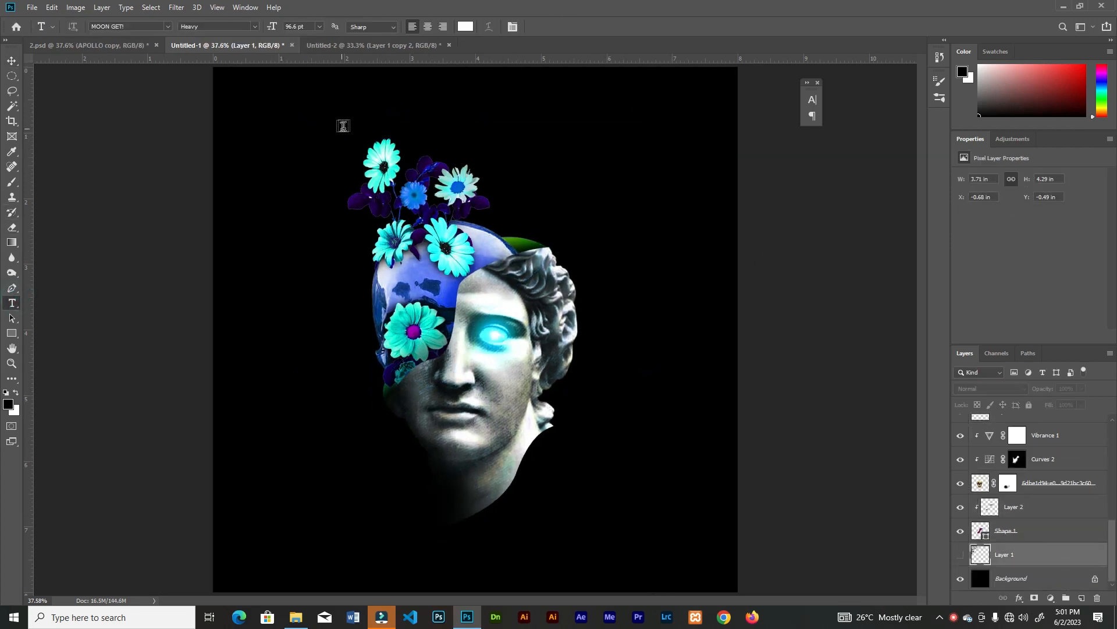
{"action": "left_click", "coordinate": [348, 154]}
{"action": "type", "text": "APOLLO"}
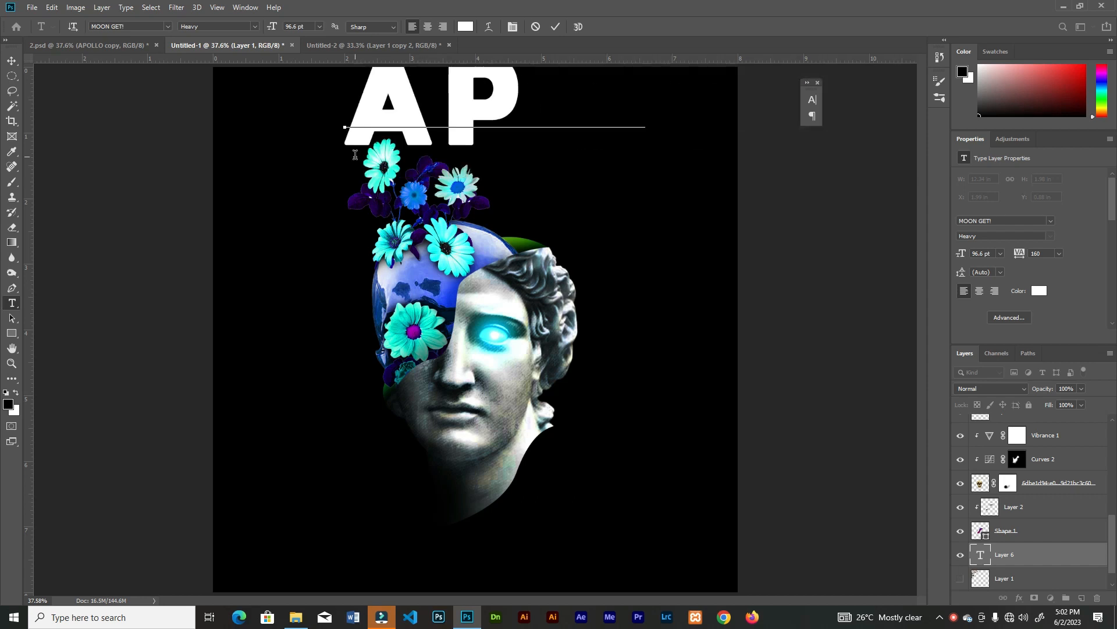
{"action": "key", "text": "ctrl+Return"}
Scale the APOLLO text down to 73.38 pt and position it across the canvas behind the topmost flowers
{"action": "key", "text": "ctrl+t"}
{"action": "left_click_drag", "start_coordinate": [755, 110], "coordinate": [709, 121]}
{"action": "key", "text": "ctrl+z"}
{"action": "left_click_drag", "start_coordinate": [578, 163], "coordinate": [584, 145]}
{"action": "left_click", "coordinate": [558, 26]}
{"action": "left_click_drag", "start_coordinate": [498, 145], "coordinate": [497, 154]}
{"action": "key", "text": "ctrl+t"}
{"action": "left_click_drag", "start_coordinate": [716, 109], "coordinate": [694, 115]}
{"action": "left_click", "coordinate": [559, 27]}
Duplicate the APOLLO text just below the original and turn the copy into an outline with a white outside stroke and 0% fill opacity
{"action": "left_click_drag", "start_coordinate": [526, 162], "coordinate": [526, 239]}
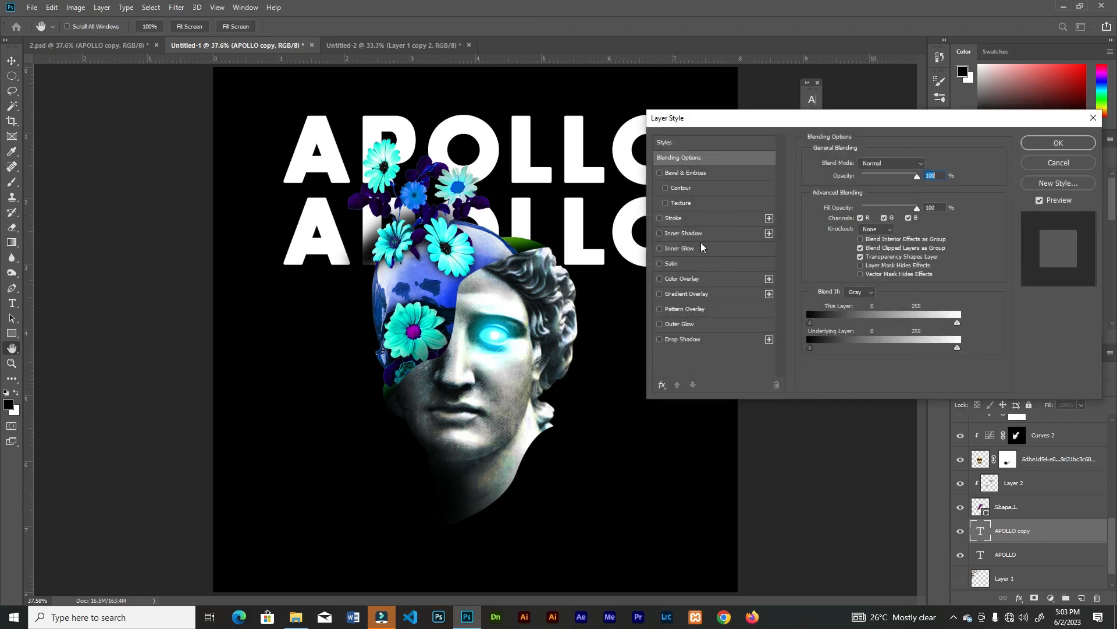
{"action": "left_click", "coordinate": [696, 219]}
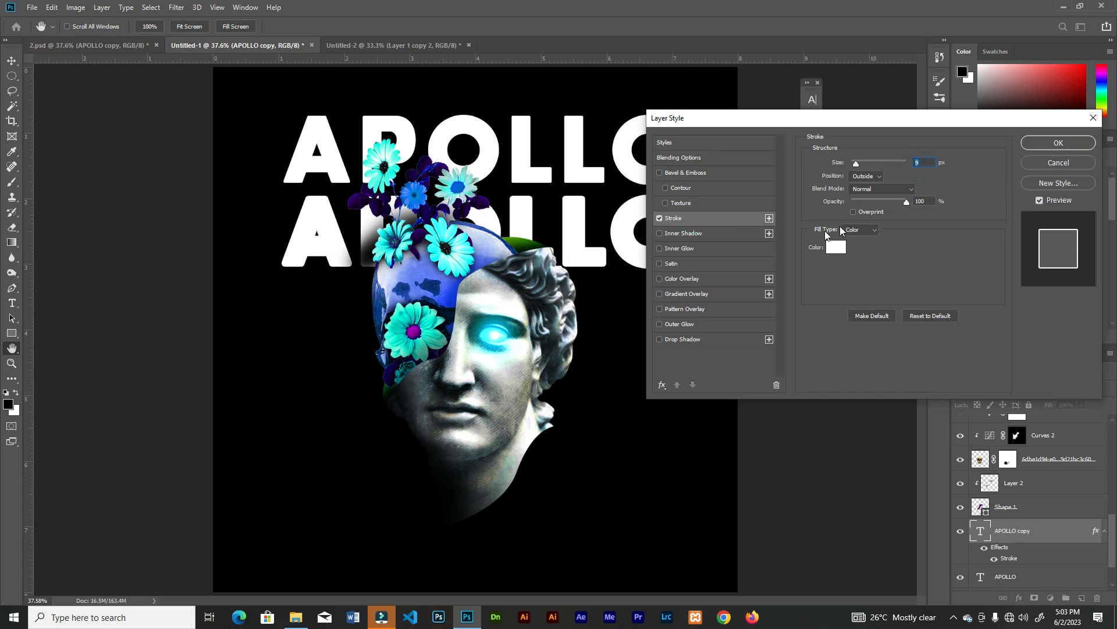
{"action": "left_click", "coordinate": [701, 157]}
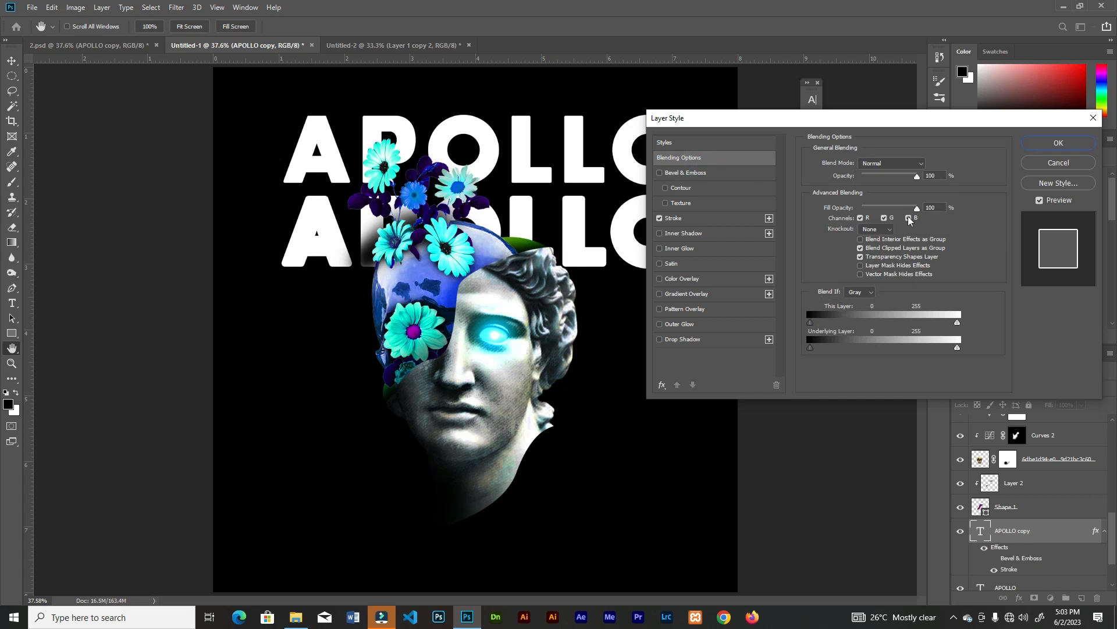
{"action": "left_click_drag", "start_coordinate": [891, 210], "coordinate": [848, 210]}
{"action": "left_click", "coordinate": [1059, 143]}
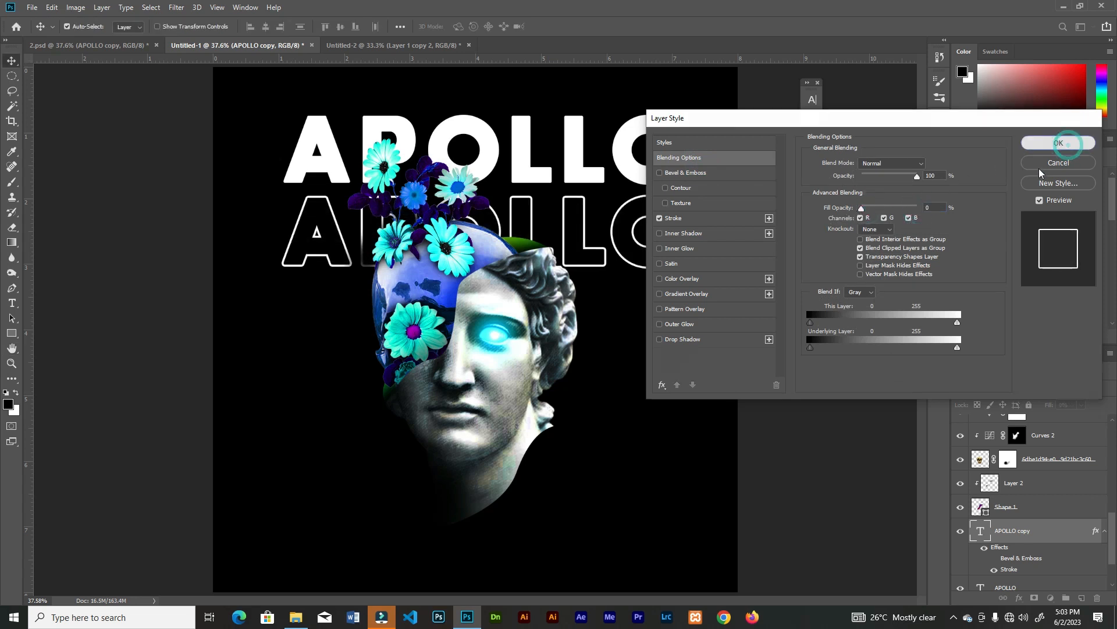
Duplicate the outlined APOLLO twice downward and the solid APOLLO once at the base of the neck, making five stacked rows
{"action": "left_click_drag", "start_coordinate": [679, 216], "coordinate": [681, 407]}
{"action": "left_click_drag", "start_coordinate": [659, 166], "coordinate": [660, 508]}
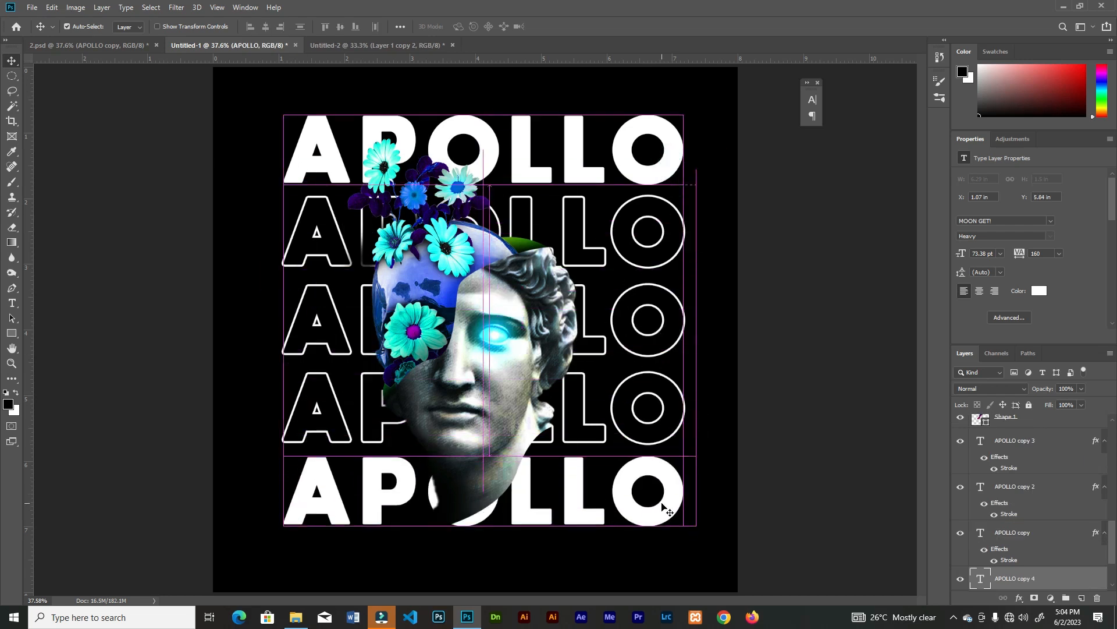
{"action": "key", "text": "ctrl+minus"}
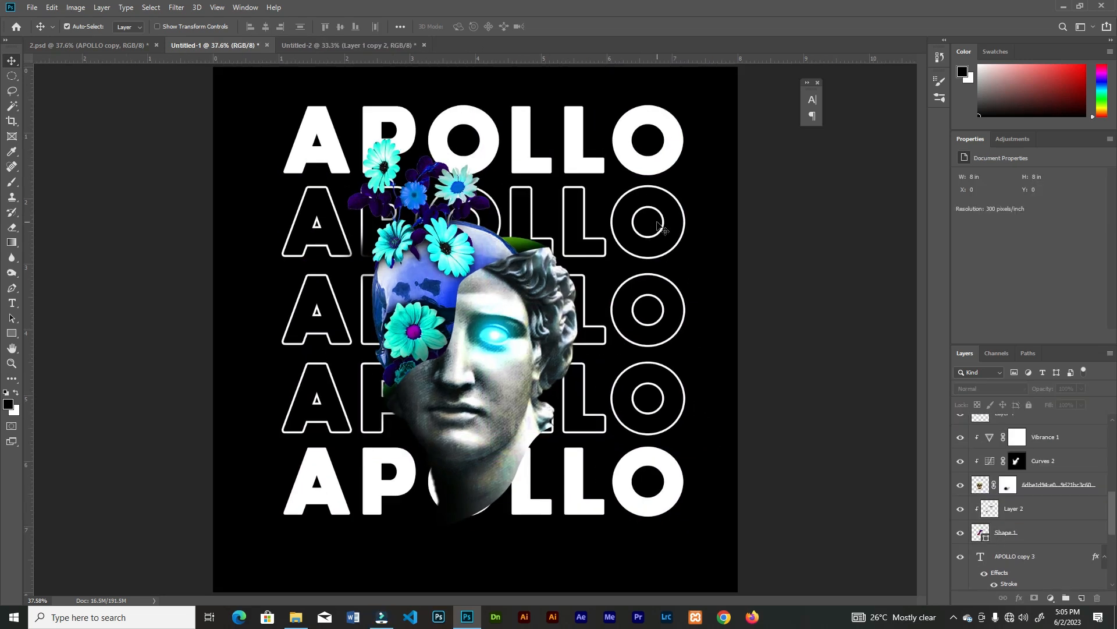
Select the three outlined APOLLO rows and lower their opacity to 24%
{"action": "left_click", "coordinate": [684, 230]}
{"action": "left_click", "coordinate": [682, 299], "text": "shift"}
{"action": "left_click", "coordinate": [688, 391], "text": "shift"}
{"action": "left_click", "coordinate": [1081, 388]}
{"action": "left_click_drag", "start_coordinate": [1086, 402], "coordinate": [1042, 408]}
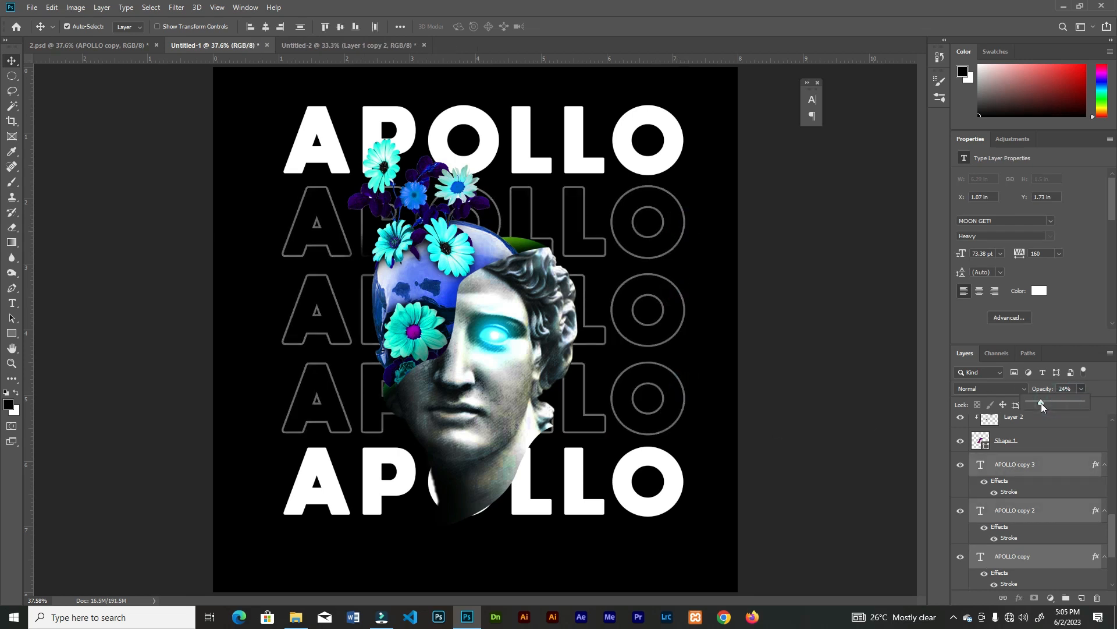
Place the Parental Advisory image from the asset folder, scaled to about 9%, in the poster's lower-right corner
{"action": "left_click", "coordinate": [295, 617]}
{"action": "left_click_drag", "start_coordinate": [448, 99], "coordinate": [681, 542]}
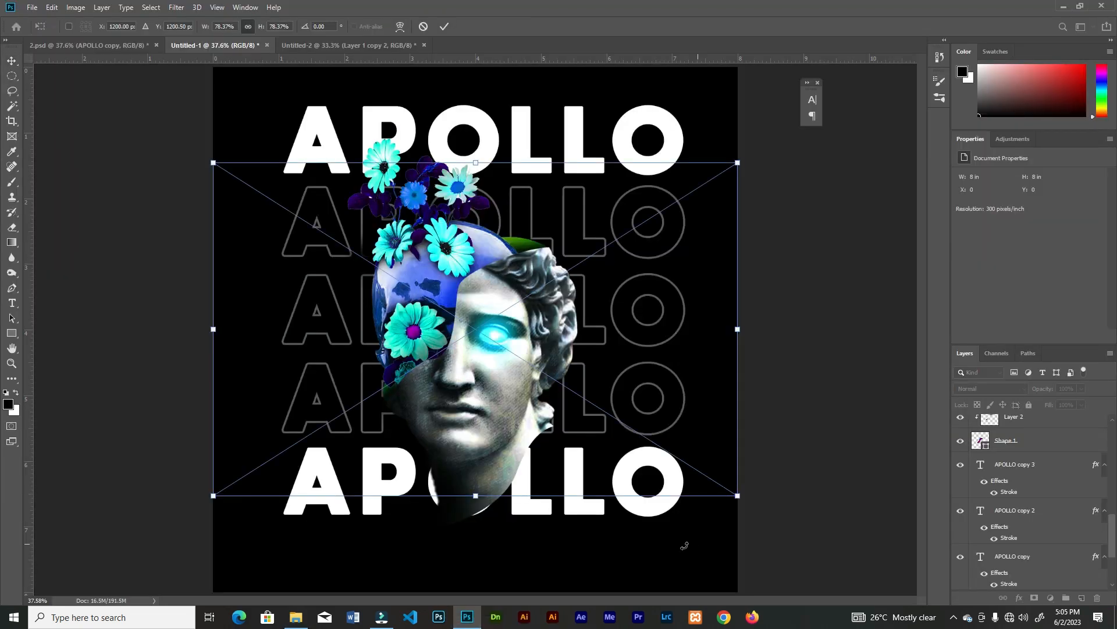
{"action": "left_click_drag", "start_coordinate": [624, 228], "coordinate": [702, 542]}
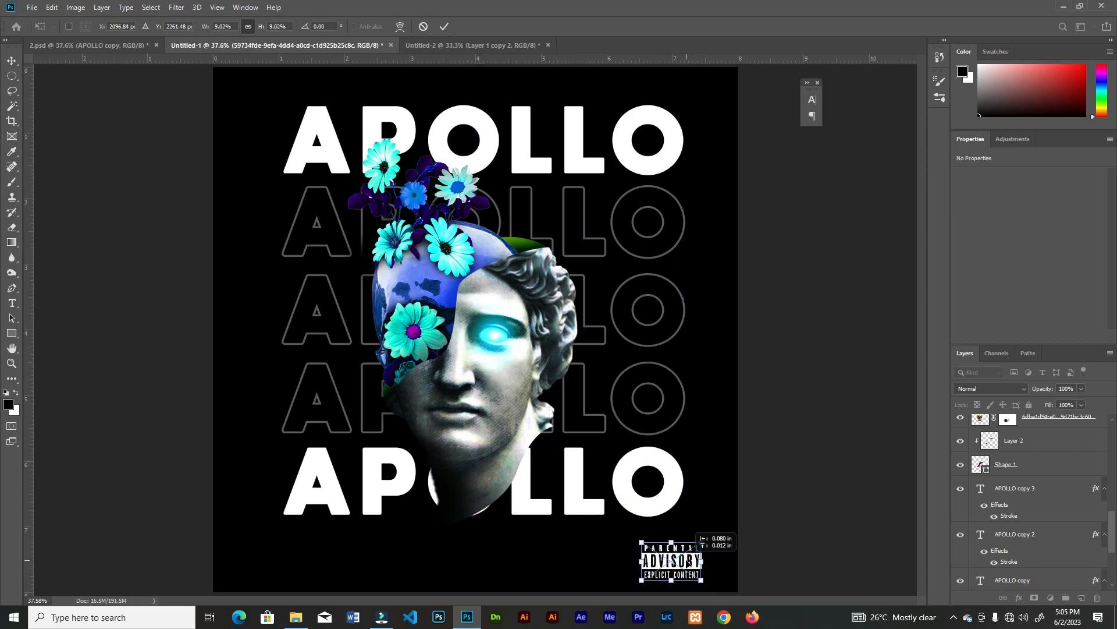
{"action": "left_click", "coordinate": [444, 27]}
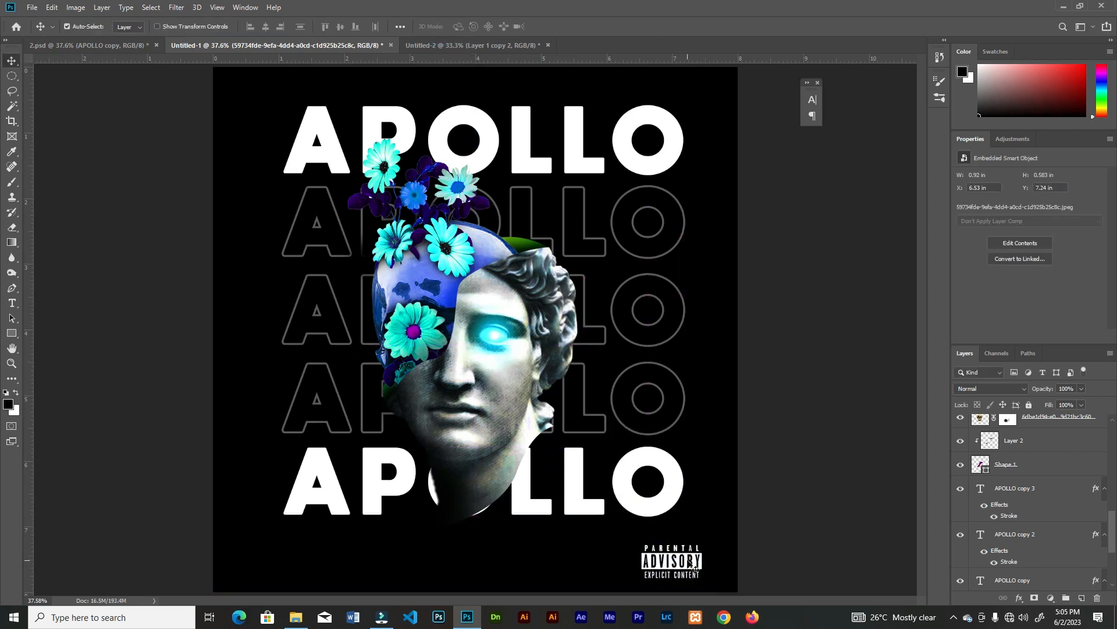
Select all the poster elements, scale them together to 93.79%, and centre the group on the canvas
{"action": "left_click_drag", "start_coordinate": [250, 87], "coordinate": [725, 545]}
{"action": "key", "text": "ctrl+t"}
{"action": "left_click_drag", "start_coordinate": [702, 105], "coordinate": [688, 120]}
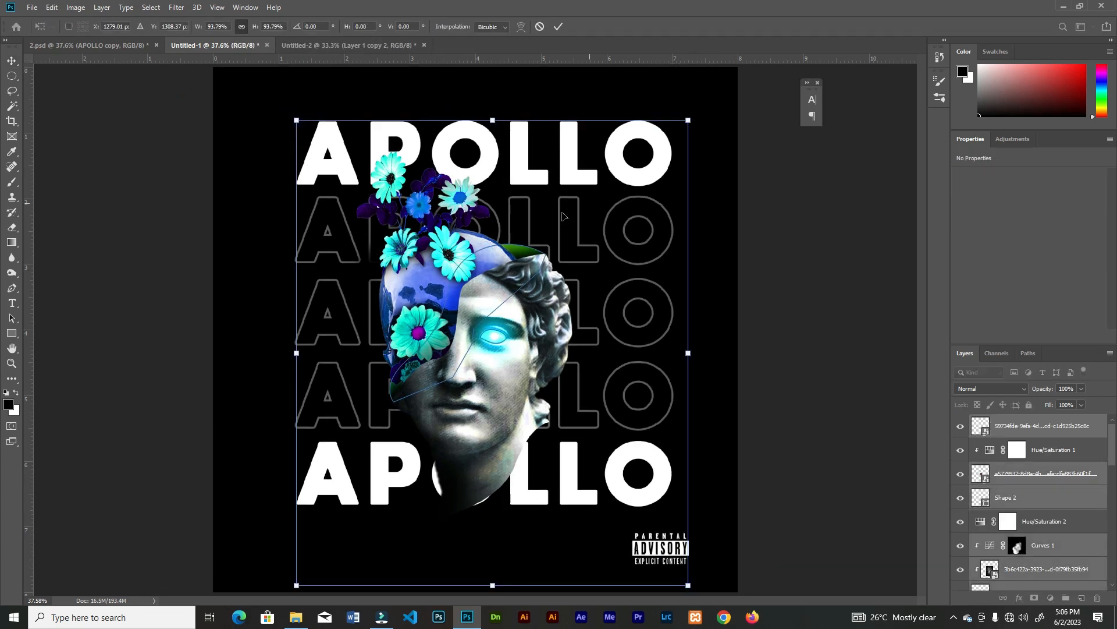
{"action": "left_click_drag", "start_coordinate": [563, 214], "coordinate": [562, 211]}
{"action": "left_click", "coordinate": [558, 27]}
{"action": "left_click", "coordinate": [784, 472]}
Enlarge the Parental Advisory badge to about 1.36 in wide and position it beneath the end of the lowest APOLLO row
{"action": "left_click", "coordinate": [663, 546]}
{"action": "key", "text": "ctrl+t"}
{"action": "left_click_drag", "start_coordinate": [689, 528], "coordinate": [706, 518]}
{"action": "left_click_drag", "start_coordinate": [663, 546], "coordinate": [659, 547]}
{"action": "key", "text": "Return"}
Draw a circle about 240 px in diameter in the empty area below the first letter of the lowest APOLLO row
{"action": "key", "text": "ctrl+plus"}
{"action": "left_click_drag", "start_coordinate": [434, 466], "coordinate": [557, 261]}
{"action": "key", "text": "ctrl+plus"}
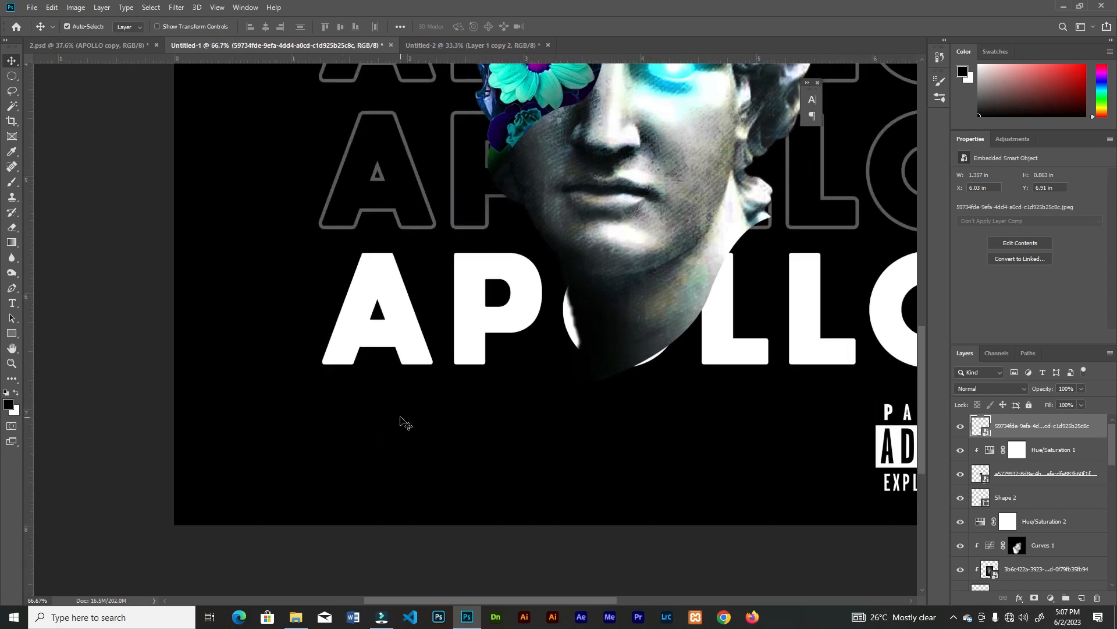
{"action": "left_click", "coordinate": [15, 334]}
{"action": "left_click", "coordinate": [52, 347]}
{"action": "left_click_drag", "start_coordinate": [335, 425], "coordinate": [384, 433]}
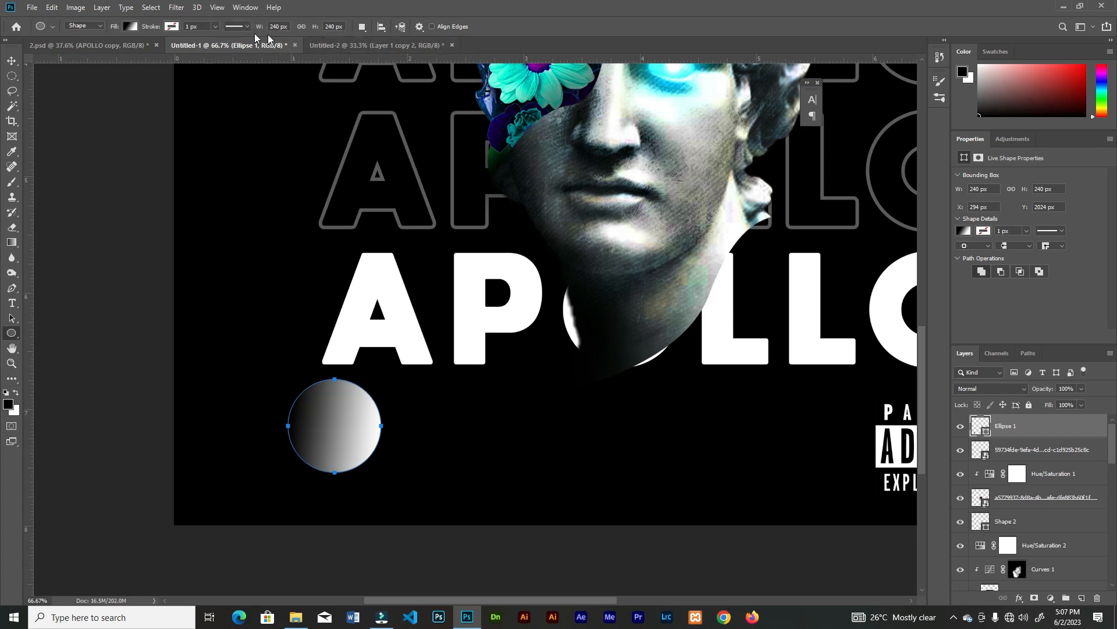
Give the circle no fill and a white stroke of about 10.14 px, and shift it slightly down and left
{"action": "left_click", "coordinate": [130, 27]}
{"action": "left_click", "coordinate": [80, 48]}
{"action": "left_click", "coordinate": [174, 27]}
{"action": "left_click", "coordinate": [212, 29]}
{"action": "left_click", "coordinate": [216, 39]}
{"action": "left_click", "coordinate": [171, 27]}
{"action": "left_click", "coordinate": [137, 87]}
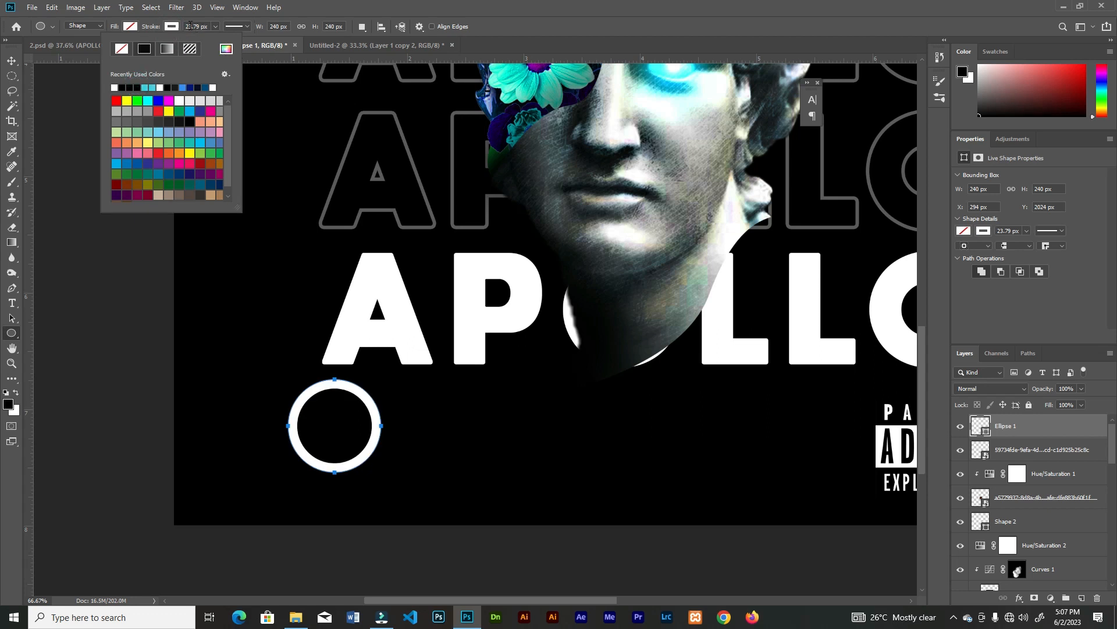
{"action": "left_click", "coordinate": [215, 26]}
{"action": "left_click", "coordinate": [212, 39]}
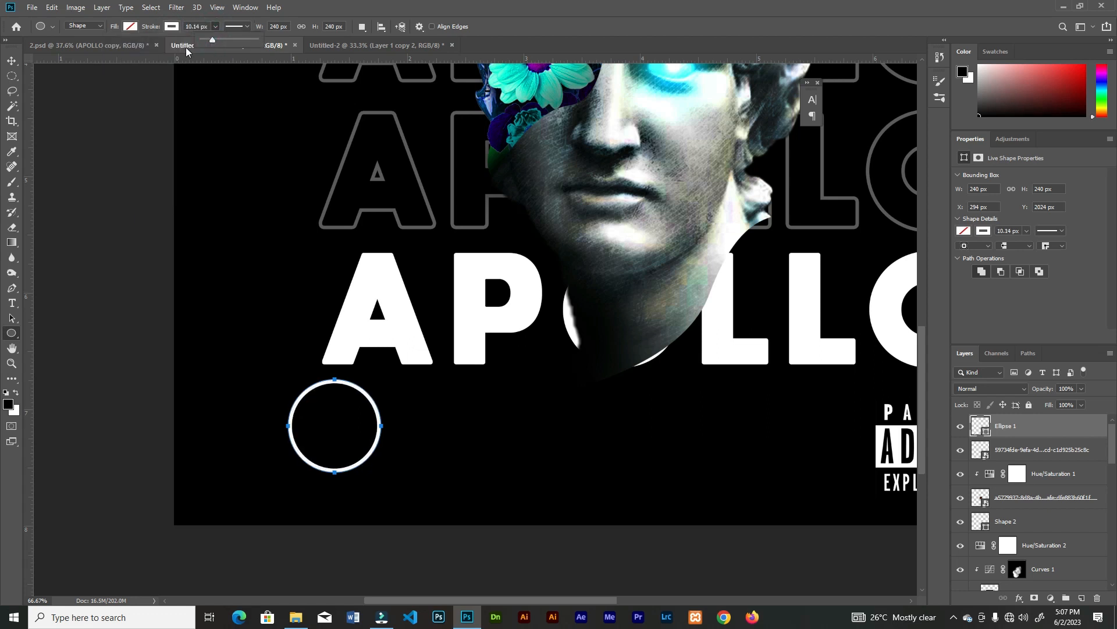
{"action": "left_click", "coordinate": [12, 60]}
{"action": "left_click_drag", "start_coordinate": [338, 385], "coordinate": [325, 411]}
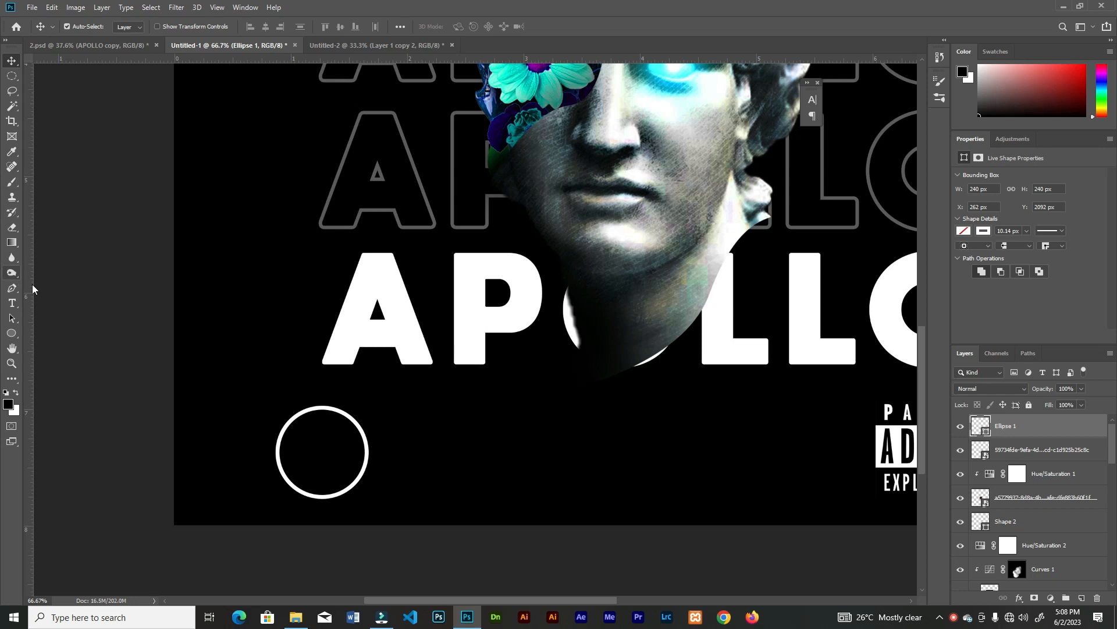
Add white Lorem ipsum placeholder text at 12 pt running along the circle's outline
{"action": "key", "text": "t"}
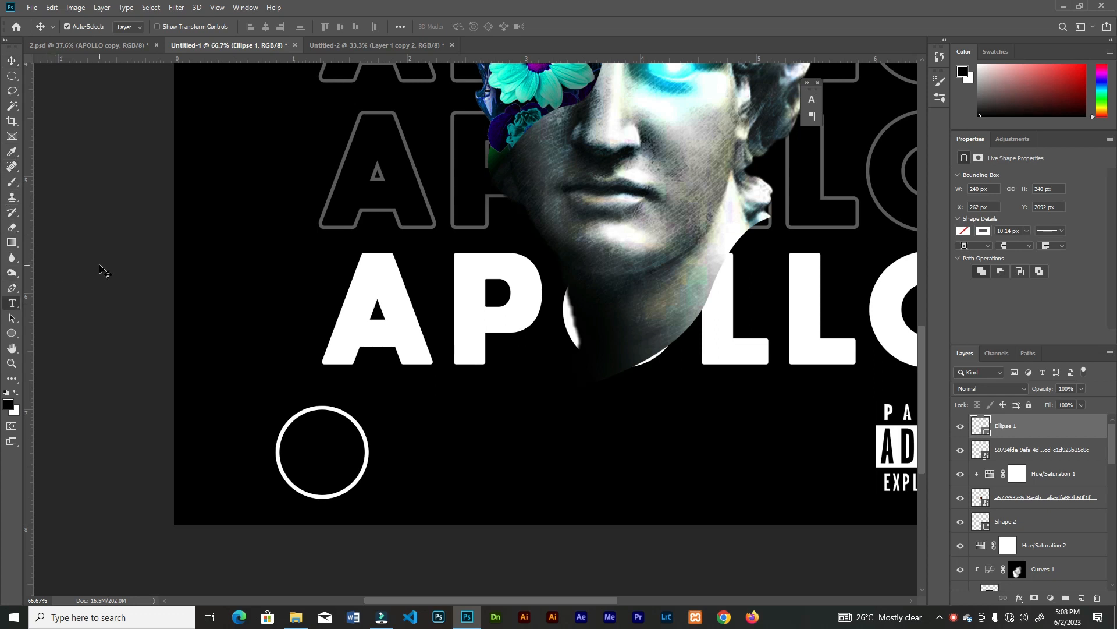
{"action": "left_click", "coordinate": [308, 407]}
{"action": "left_click", "coordinate": [320, 27]}
{"action": "left_click", "coordinate": [304, 94]}
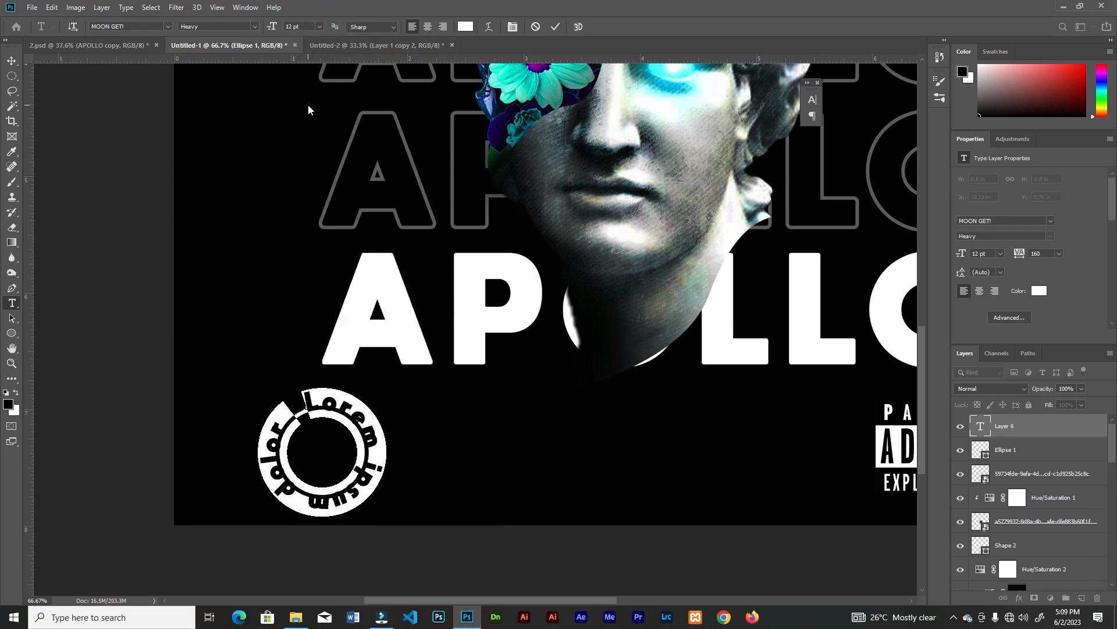
{"action": "left_click", "coordinate": [554, 26]}
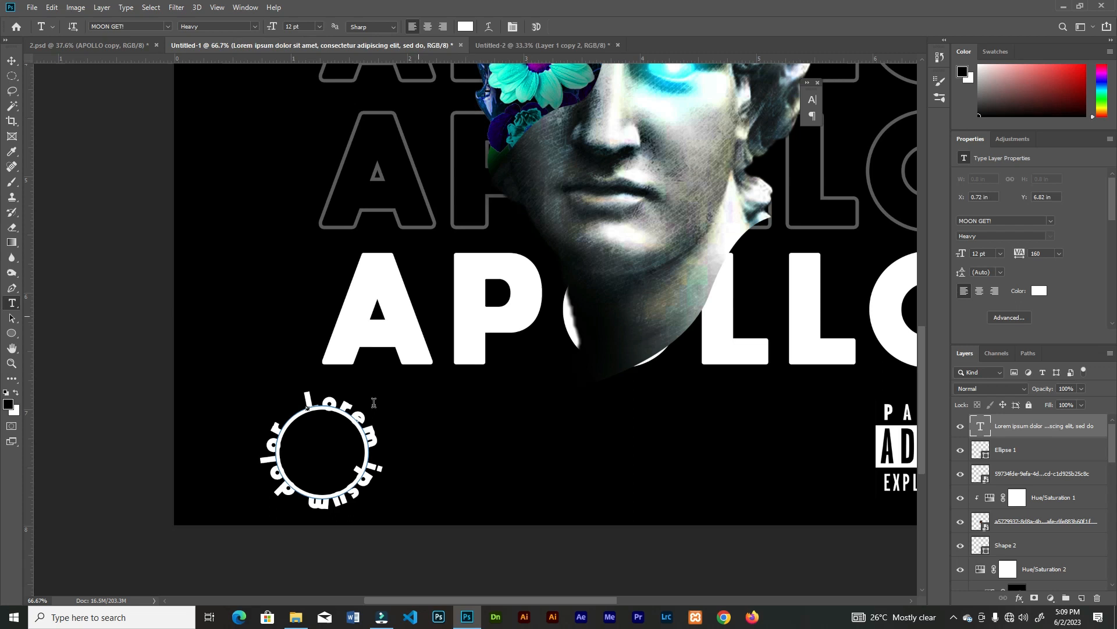
Set the circular placeholder text's font size to 11 pt
{"action": "key", "text": "v"}
{"action": "key", "text": "ctrl+minus"}
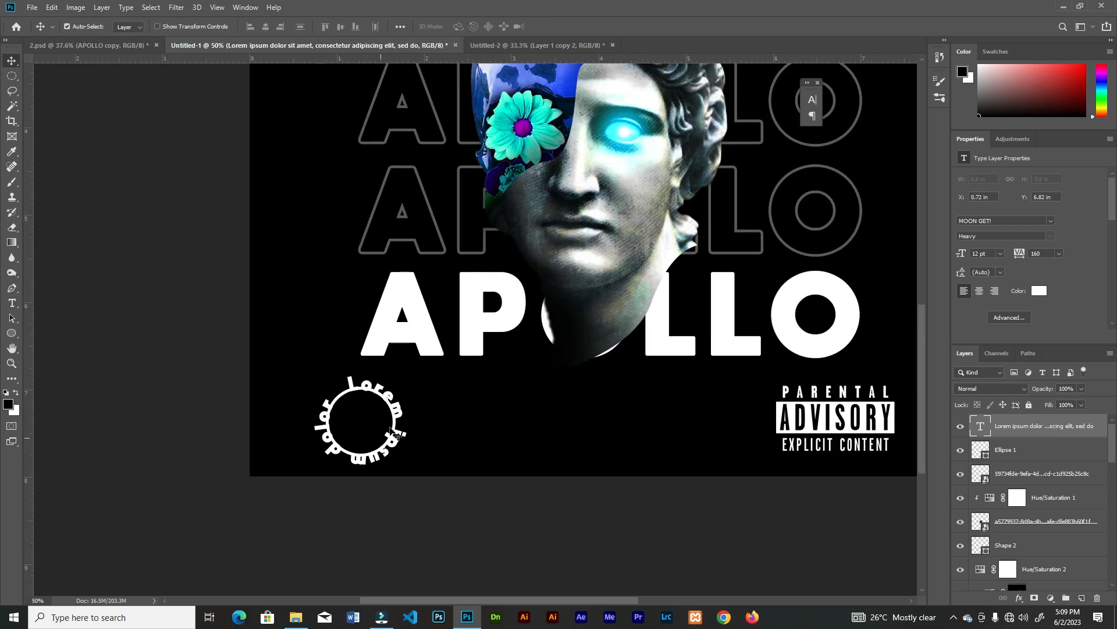
{"action": "left_click", "coordinate": [817, 101]}
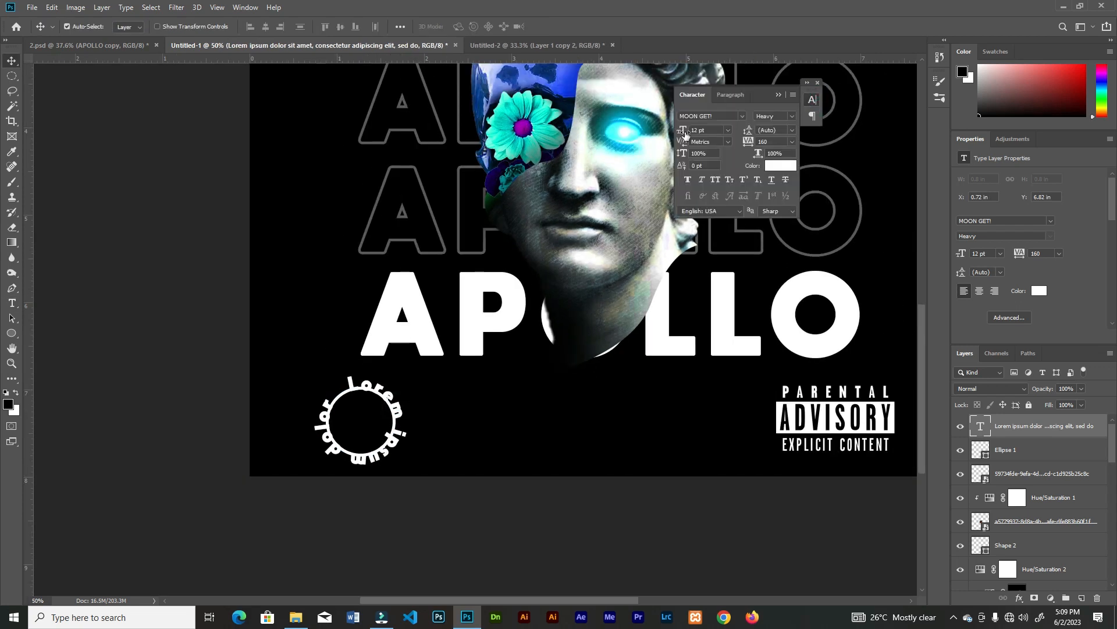
{"action": "left_click", "coordinate": [728, 129]}
{"action": "left_click", "coordinate": [703, 197]}
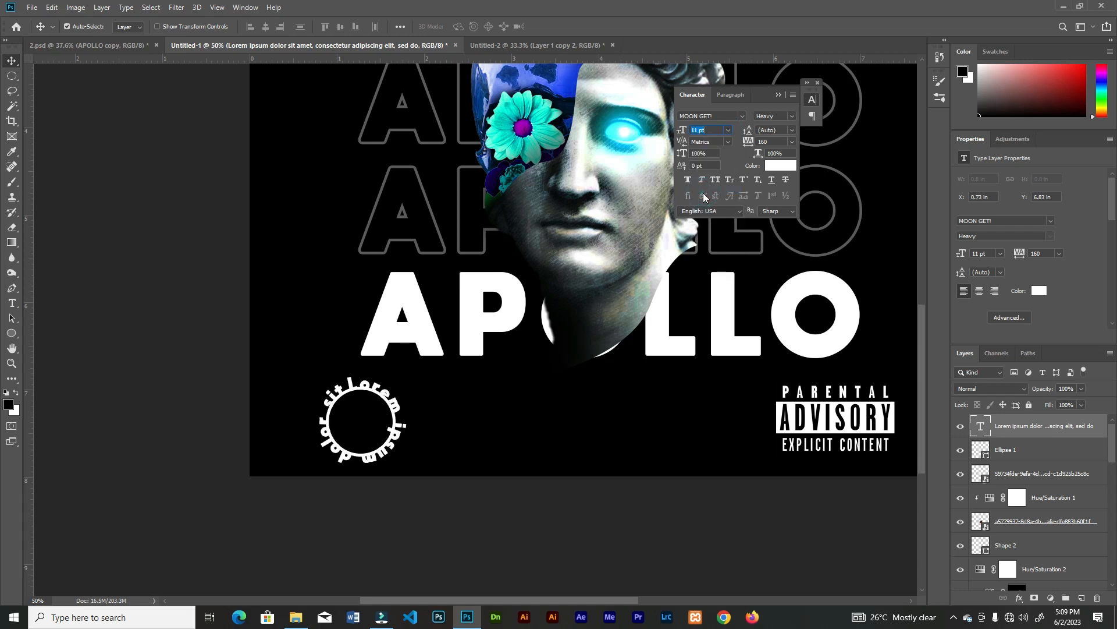
Delete the circle shape inside the curved text and nudge the text ring slightly to the left
{"action": "left_click_drag", "start_coordinate": [372, 392], "coordinate": [373, 392]}
{"action": "left_click", "coordinate": [372, 471]}
{"action": "left_click", "coordinate": [396, 407]}
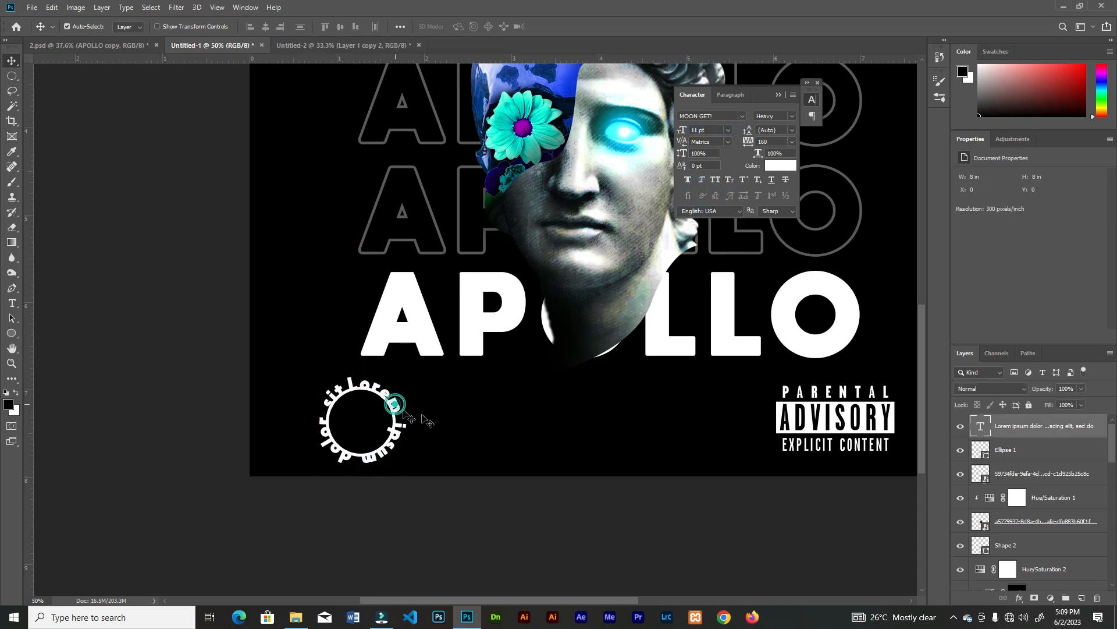
{"action": "key", "text": "Delete"}
{"action": "left_click_drag", "start_coordinate": [392, 404], "coordinate": [386, 403]}
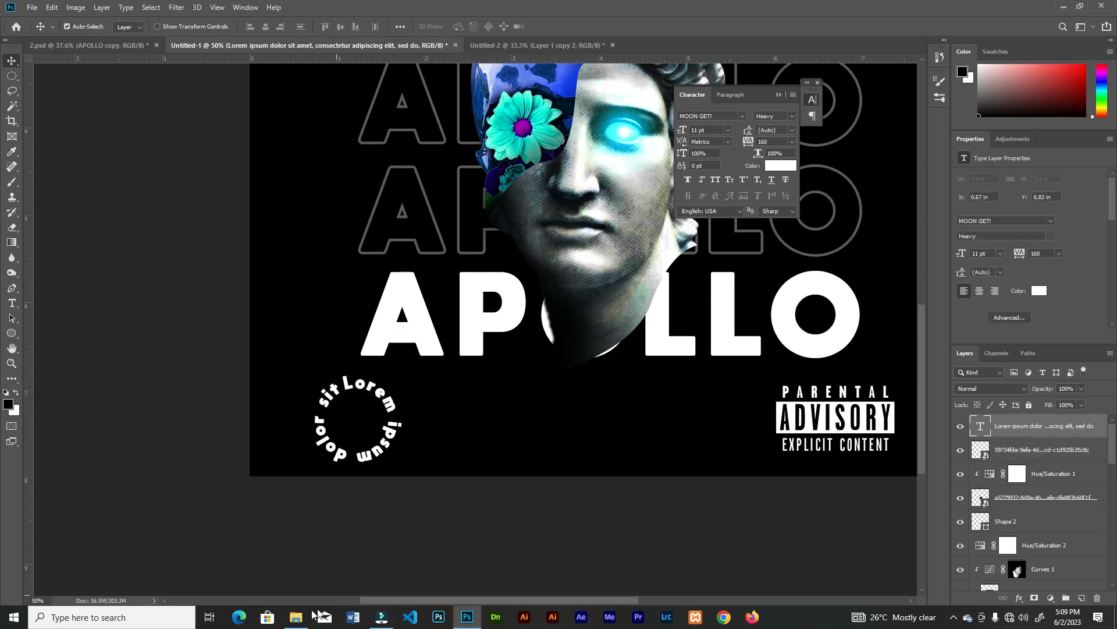
Shrink the circular Lorem ipsum text to 9.23 pt
{"action": "key", "text": "ctrl+t"}
{"action": "left_click_drag", "start_coordinate": [402, 375], "coordinate": [377, 400]}
{"action": "key", "text": "Return"}
{"action": "left_click_drag", "start_coordinate": [684, 134], "coordinate": [684, 135]}
{"action": "key", "text": "ctrl+z"}
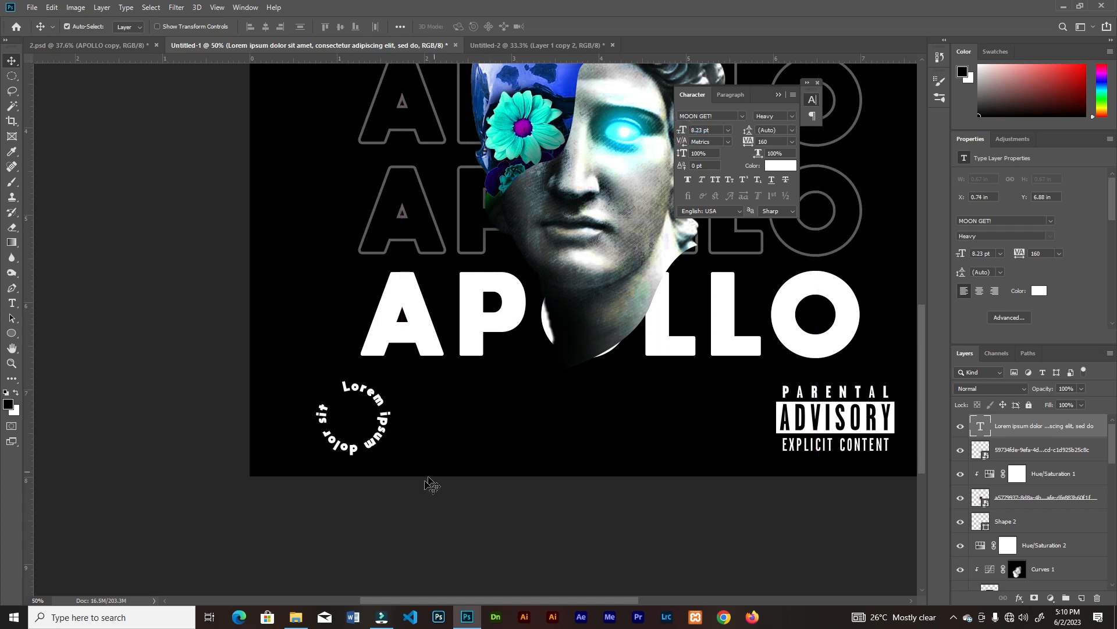
{"action": "key", "text": "ctrl+shift+z"}
Place the qook_graphixwhite logo from the cover_art_1 folder, scaled down to fit inside the circular text
{"action": "left_click", "coordinate": [296, 617]}
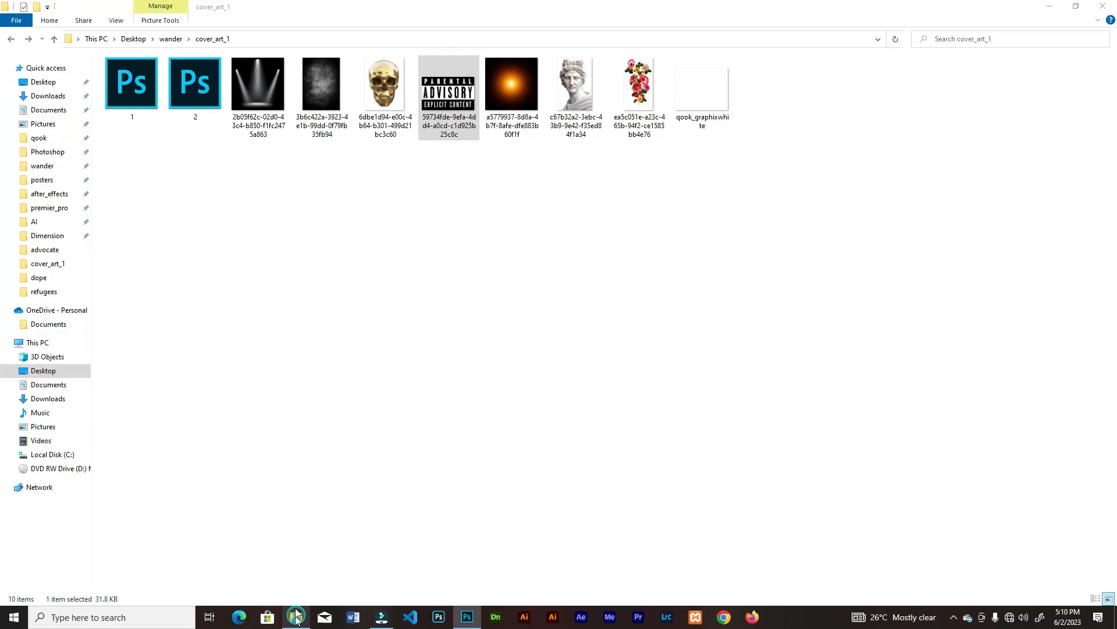
{"action": "left_click_drag", "start_coordinate": [702, 93], "coordinate": [341, 465]}
{"action": "left_click_drag", "start_coordinate": [234, 548], "coordinate": [591, 327]}
{"action": "left_click_drag", "start_coordinate": [590, 266], "coordinate": [355, 416]}
{"action": "left_click", "coordinate": [444, 26]}
Select the logo together with the circular text and align their centres
{"action": "left_click", "coordinate": [388, 412], "text": "shift"}
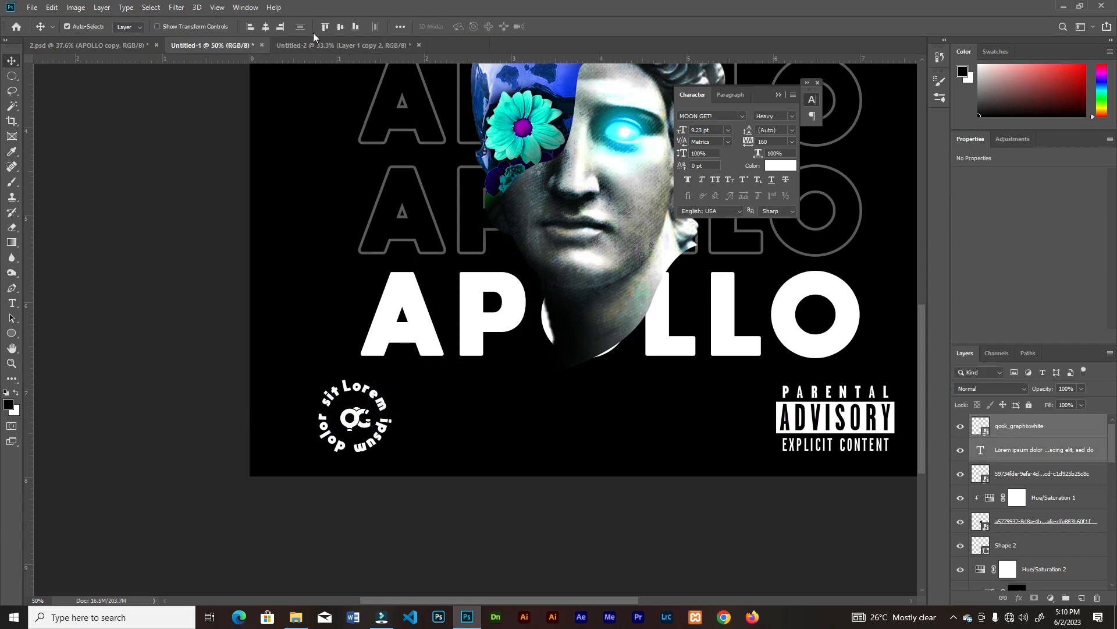
{"action": "left_click", "coordinate": [266, 27]}
{"action": "key", "text": "ctrl+minus"}
{"action": "key", "text": "ctrl+minus"}
{"action": "left_click", "coordinate": [406, 504]}
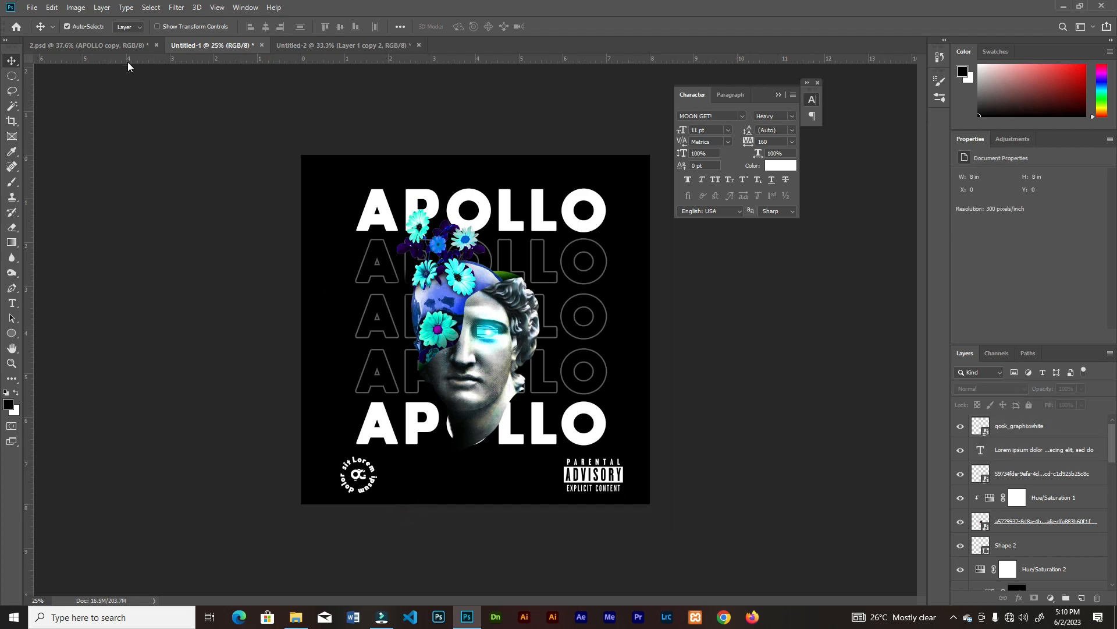
{"action": "key", "text": "ctrl+0"}
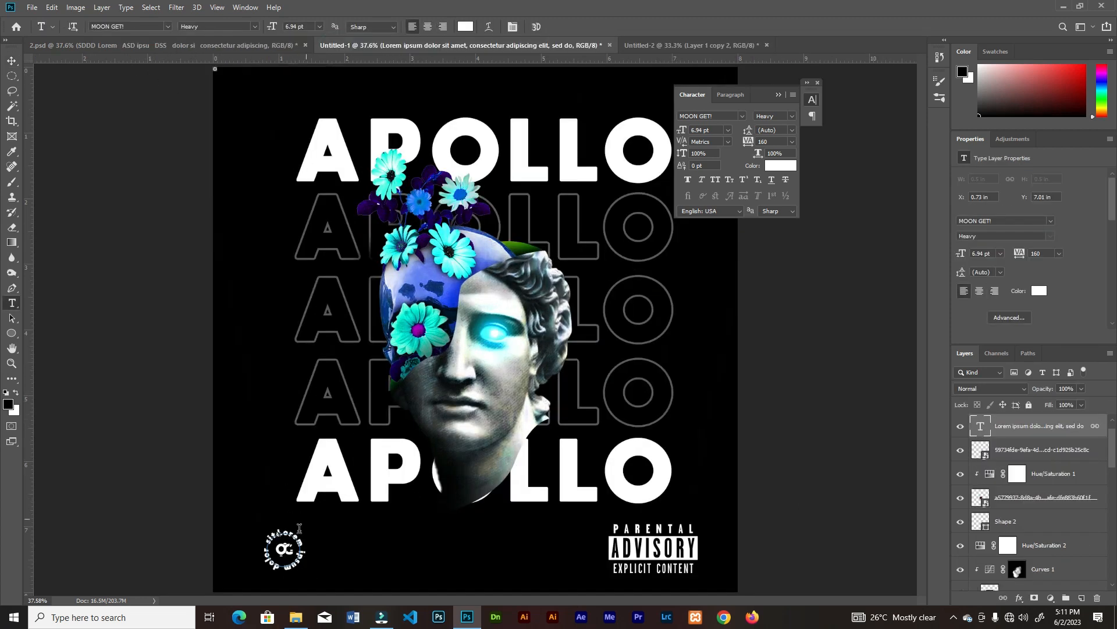
Change the circular text's font to a Big Deal
{"action": "left_click", "coordinate": [309, 546]}
{"action": "key", "text": "ctrl+a"}
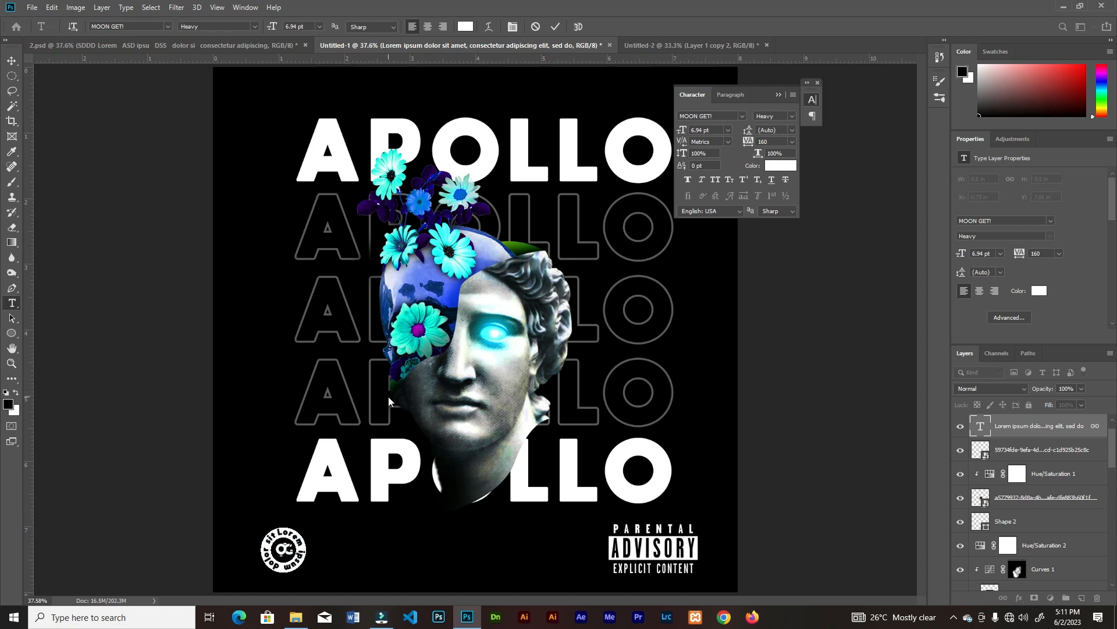
{"action": "left_click", "coordinate": [738, 114]}
{"action": "scroll", "coordinate": [740, 145], "scroll_direction": "up", "scroll_amount": 2}
{"action": "left_click", "coordinate": [738, 154]}
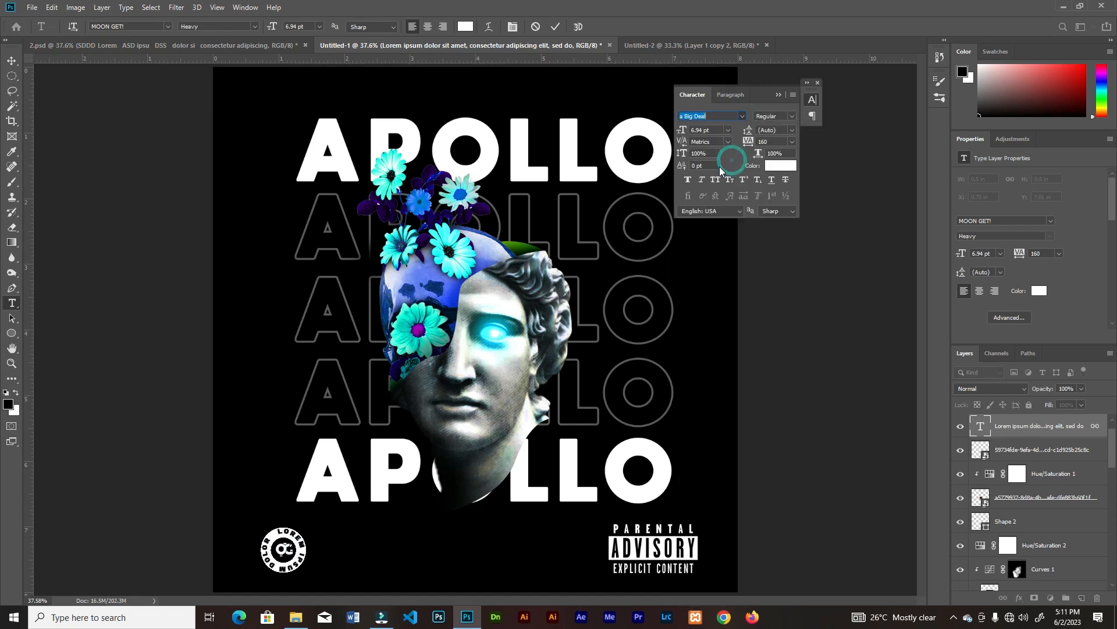
{"action": "left_click", "coordinate": [556, 27]}
{"action": "key", "text": "v"}
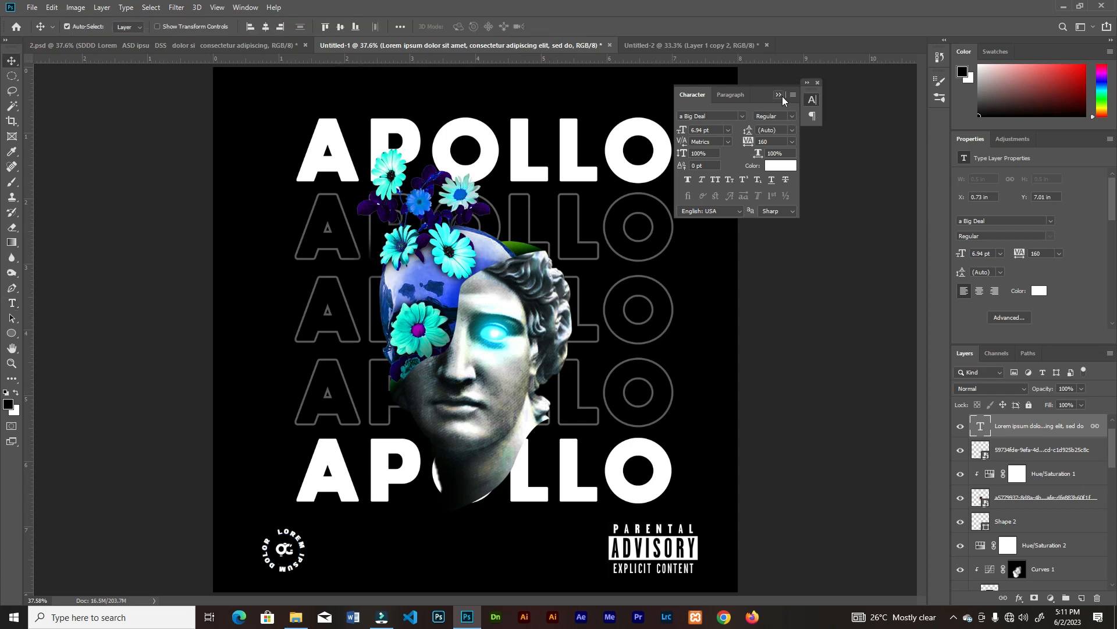
{"action": "left_click", "coordinate": [779, 94]}
Add the text line "ARTISTE NAME HERE" above the topmost APOLLO row and scale it to 15.37 pt
{"action": "key", "text": "t"}
{"action": "left_click", "coordinate": [399, 101]}
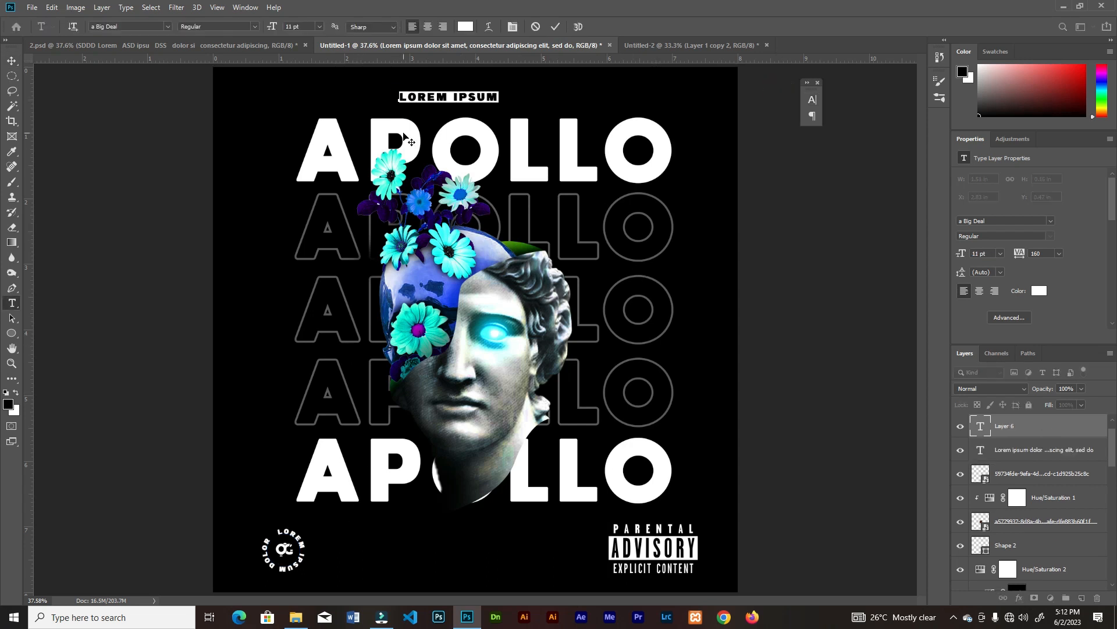
{"action": "type", "text": "ARTISTE"}
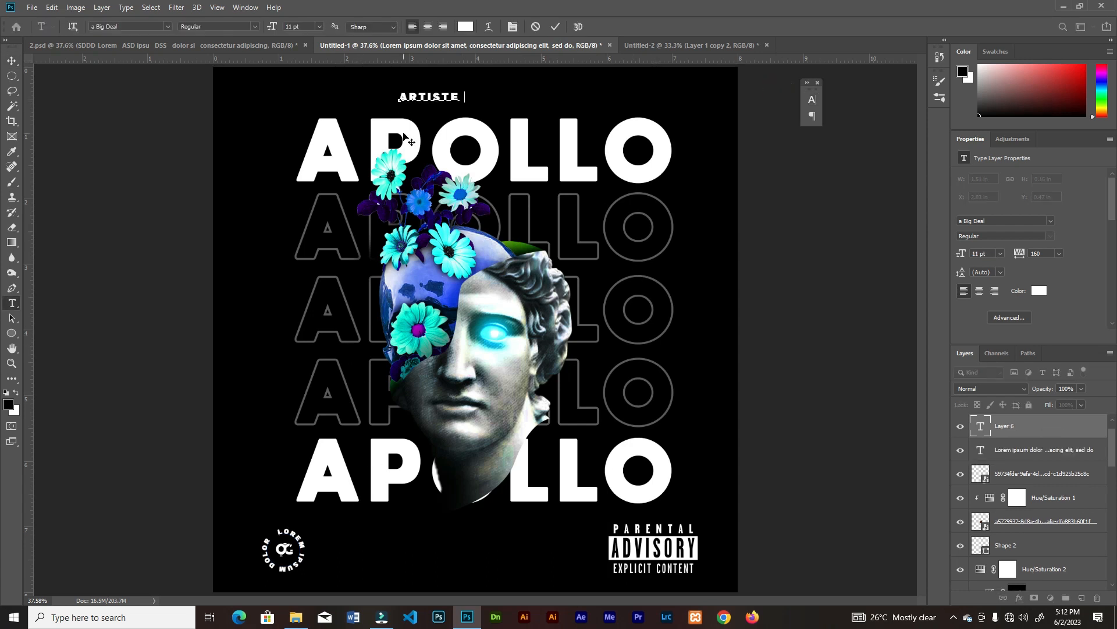
{"action": "left_click", "coordinate": [556, 26]}
{"action": "key", "text": "ctrl+t"}
{"action": "left_click_drag", "start_coordinate": [549, 103], "coordinate": [578, 105]}
{"action": "left_click", "coordinate": [558, 26]}
Change the font of the ARTISTE NAME HERE line to MOON GET! Heavy
{"action": "left_click", "coordinate": [813, 100]}
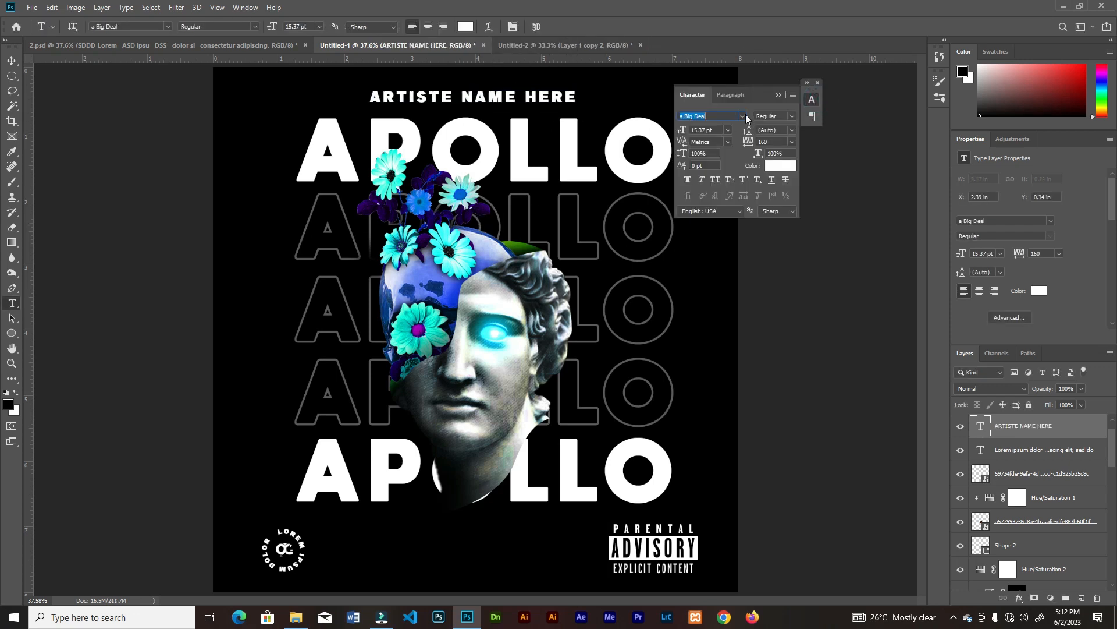
{"action": "left_click", "coordinate": [742, 116]}
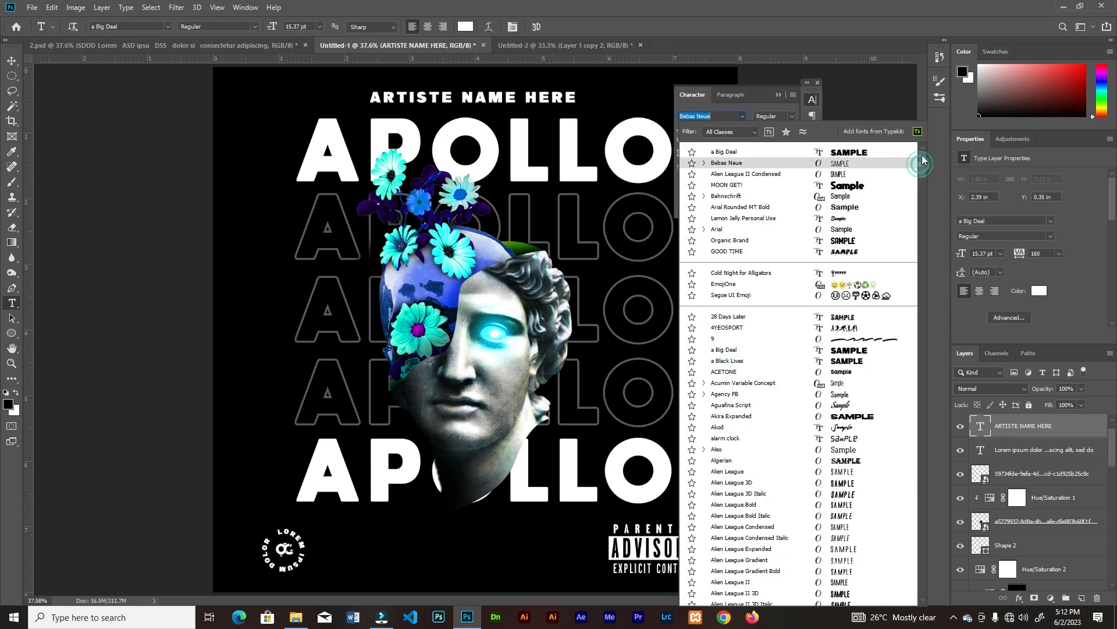
{"action": "left_click", "coordinate": [729, 185]}
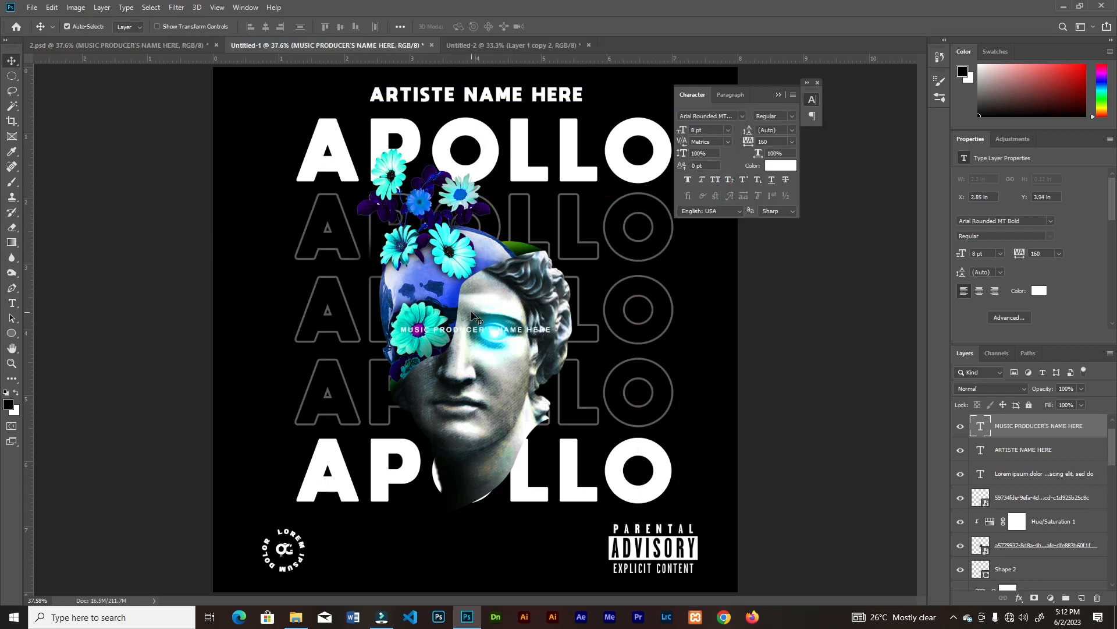
Position the MUSIC PRODUCER'S NAME HERE line between the logo and advisory badge, and a vertical copy along the poster's left edge
{"action": "left_click_drag", "start_coordinate": [461, 338], "coordinate": [461, 560]}
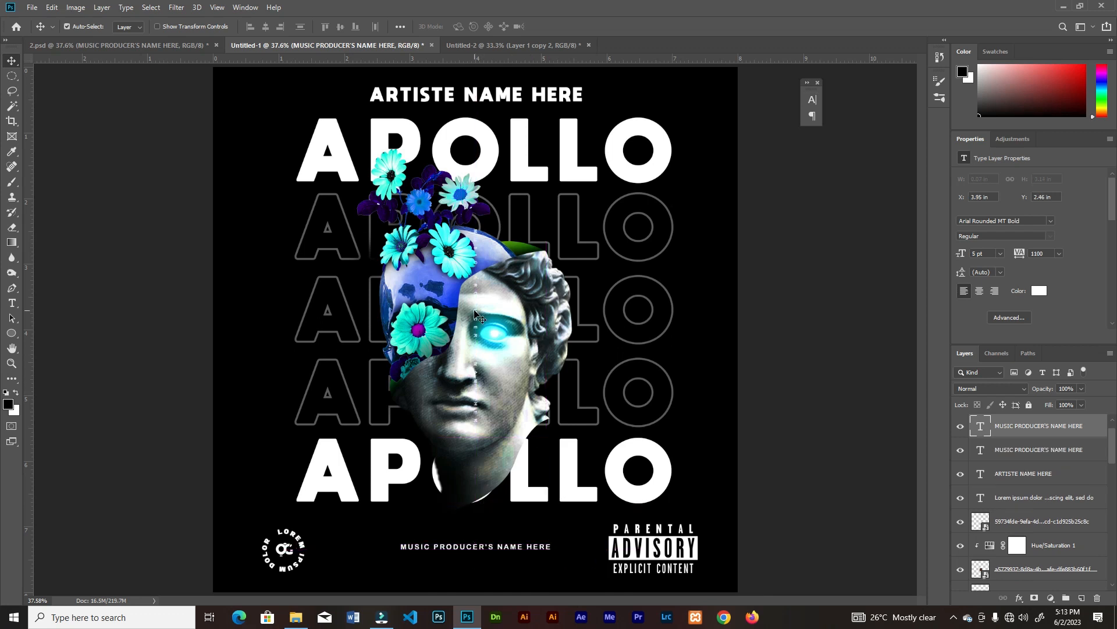
{"action": "left_click_drag", "start_coordinate": [476, 315], "coordinate": [242, 329]}
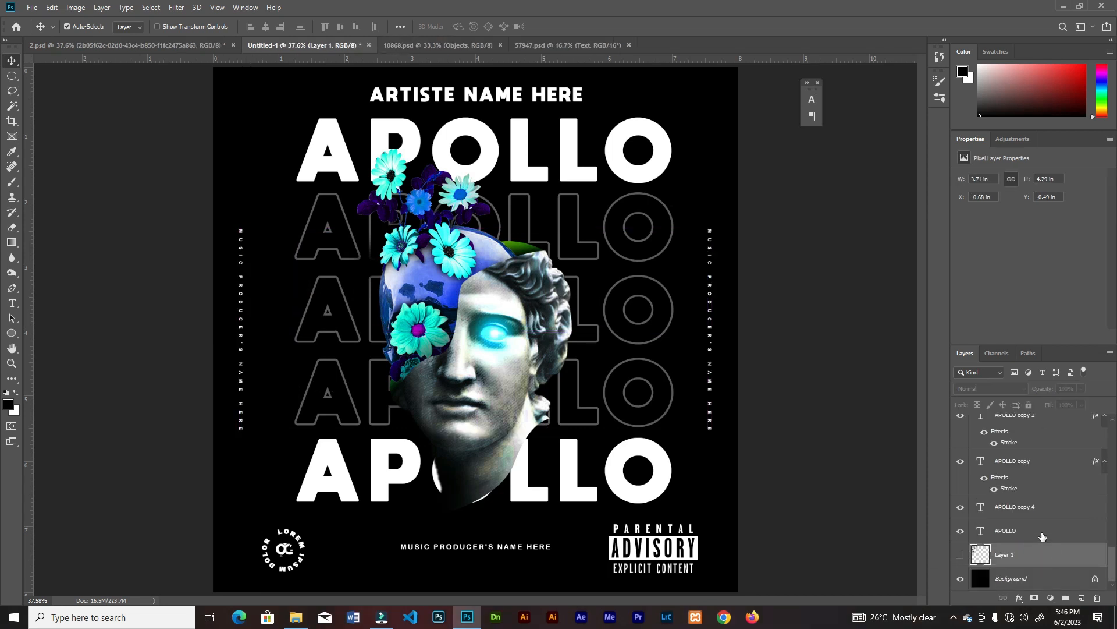
Place the spotlight beams image behind the artwork, enlarged to about 192.85% so its beams span the upper part of the poster
{"action": "left_click", "coordinate": [381, 617]}
{"action": "left_click_drag", "start_coordinate": [257, 85], "coordinate": [655, 510]}
{"action": "key", "text": "ctrl+minus"}
{"action": "key", "text": "ctrl+minus"}
{"action": "left_click_drag", "start_coordinate": [590, 377], "coordinate": [587, 302]}
{"action": "left_click_drag", "start_coordinate": [647, 442], "coordinate": [682, 470], "text": "alt"}
{"action": "left_click_drag", "start_coordinate": [593, 337], "coordinate": [592, 352]}
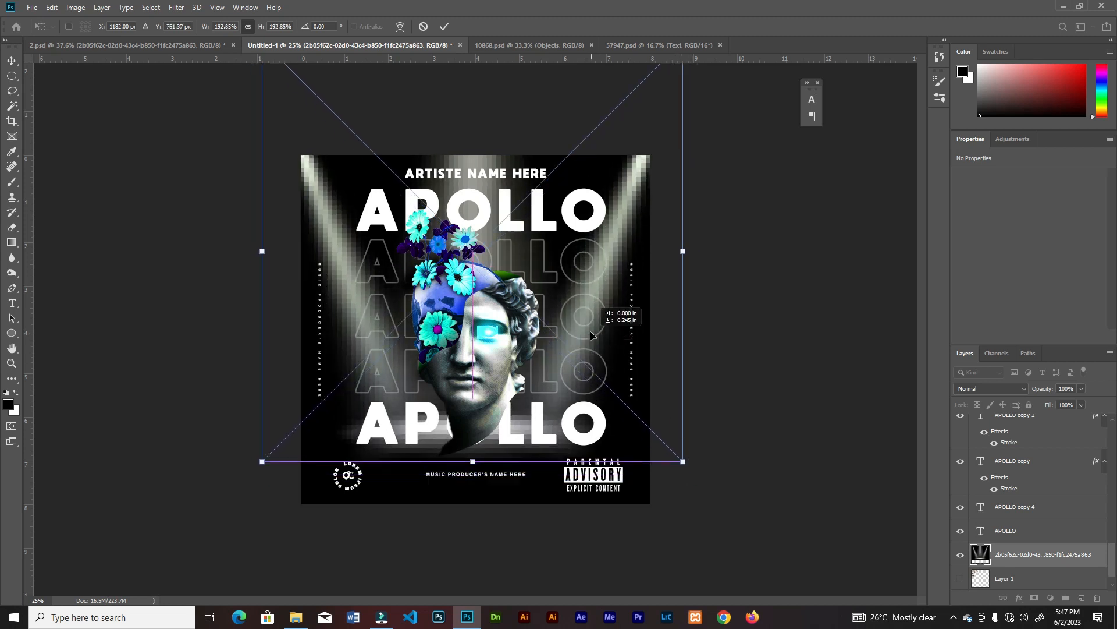
{"action": "key", "text": "Return"}
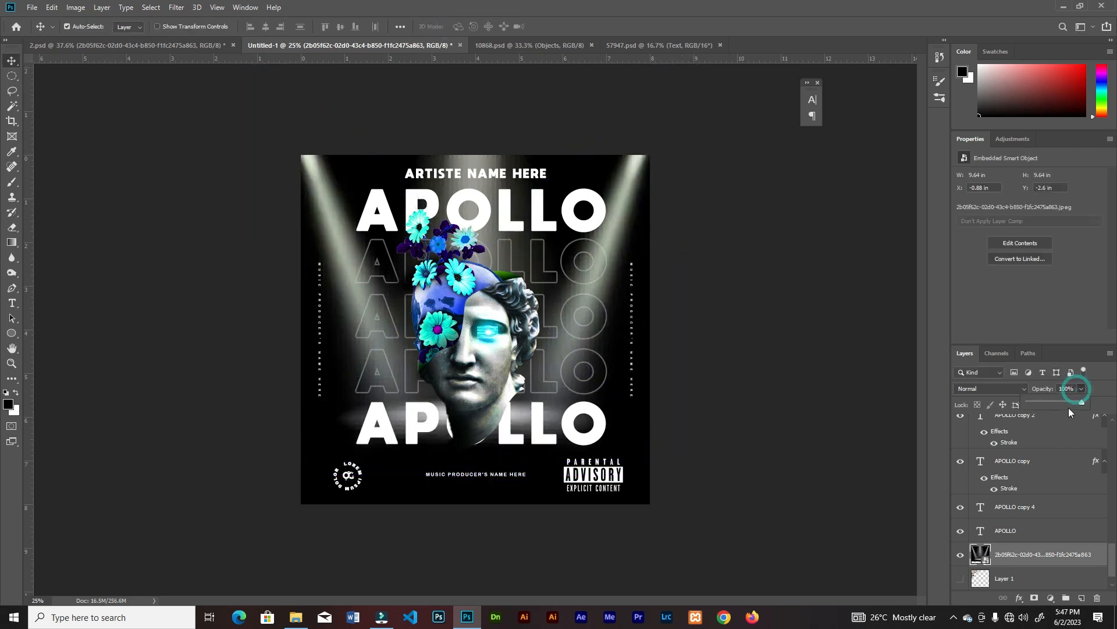
Lower the opacity of the spotlight beams image so the beams are faint behind the artwork
{"action": "left_click_drag", "start_coordinate": [1046, 403], "coordinate": [1040, 406]}
{"action": "left_click", "coordinate": [694, 319]}
{"action": "key", "text": "ctrl+0"}
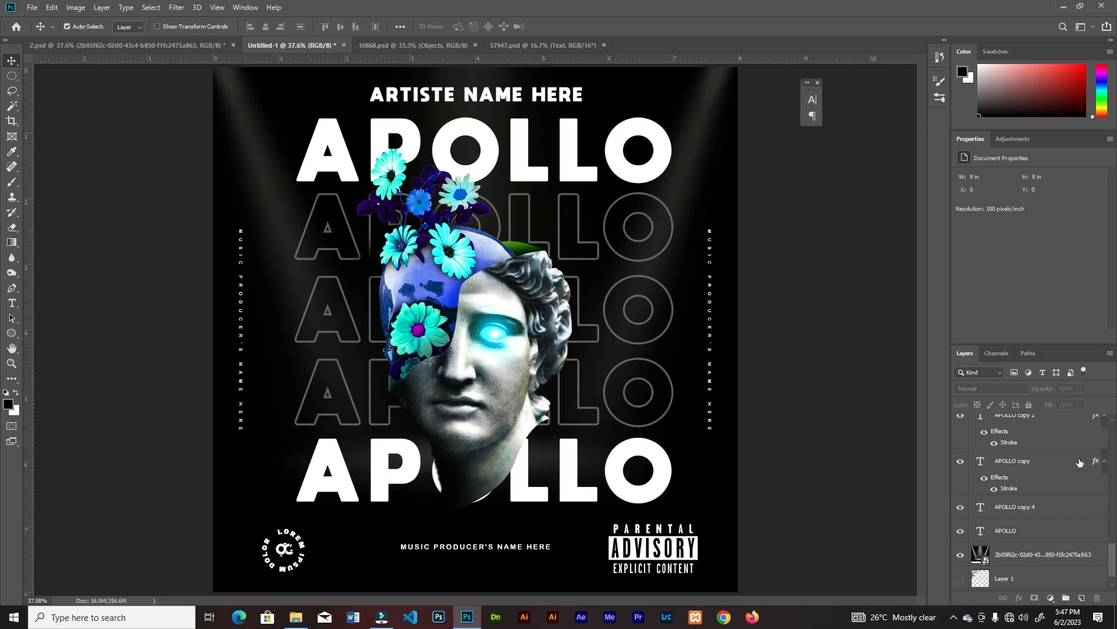
Stamp all visible poster layers into one merged layer above the qook_graphixwhite layer
{"action": "left_click_drag", "start_coordinate": [1113, 557], "coordinate": [1113, 434]}
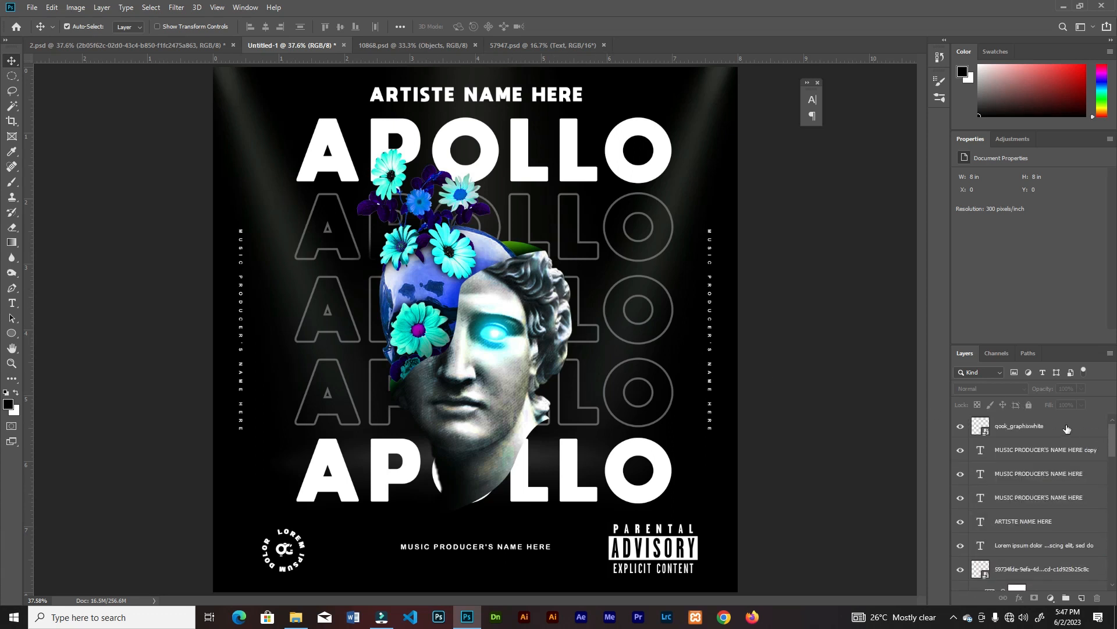
{"action": "left_click", "coordinate": [1066, 425]}
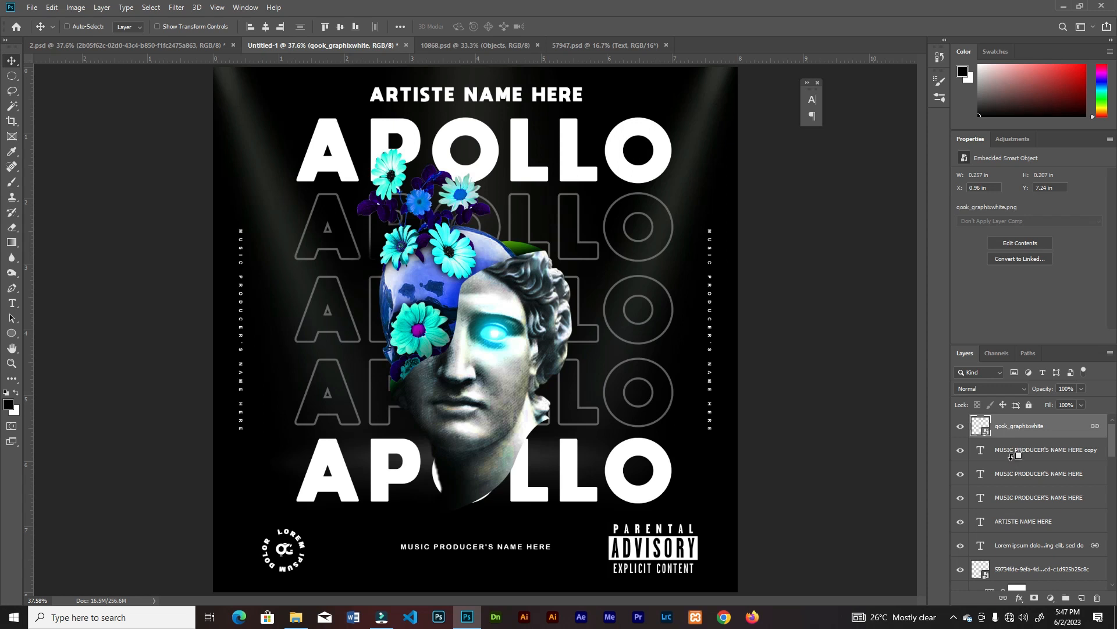
{"action": "key", "text": "ctrl+shift+alt+e"}
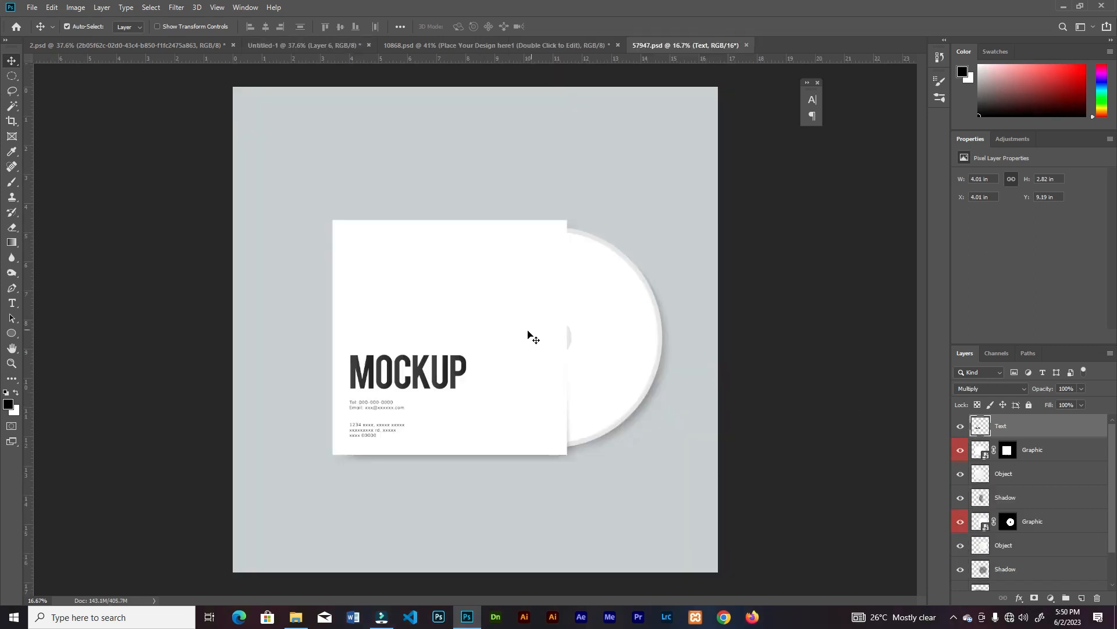
Open the disc's Graphic smart object in 57947.psd and bring in the merged poster artwork so it covers the white canvas
{"action": "left_click", "coordinate": [594, 314]}
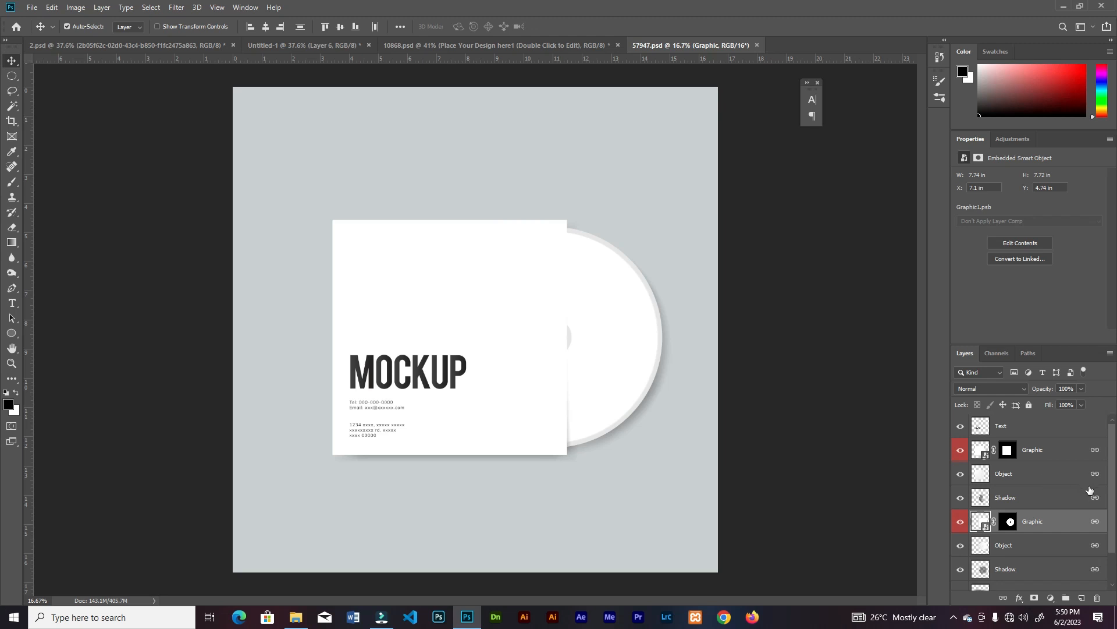
{"action": "double_click", "coordinate": [982, 522]}
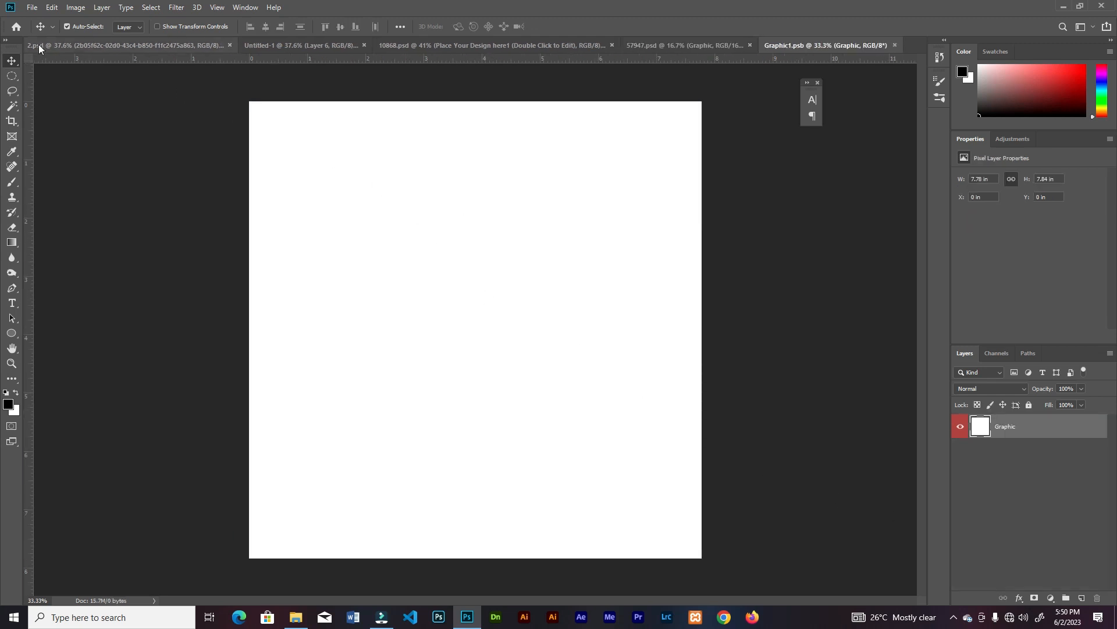
{"action": "left_click", "coordinate": [283, 45]}
{"action": "left_click_drag", "start_coordinate": [279, 287], "coordinate": [515, 348]}
{"action": "left_click", "coordinate": [613, 251]}
{"action": "left_click_drag", "start_coordinate": [546, 306], "coordinate": [543, 302]}
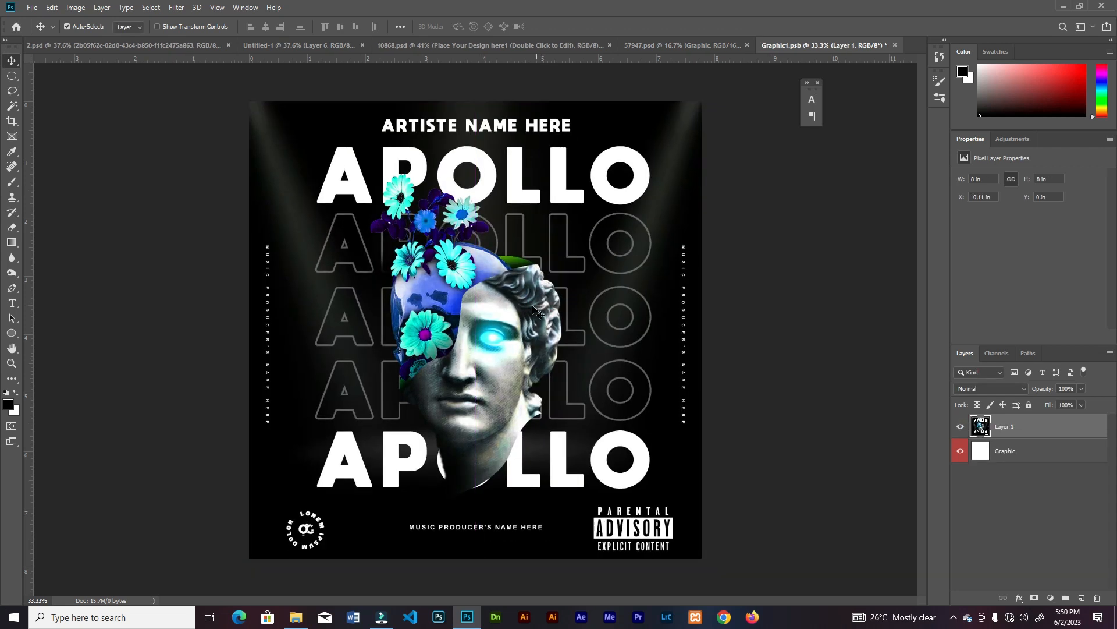
Close Graphic1.psb with its changes saved and return to the 57947.psd mockup
{"action": "left_click", "coordinate": [896, 46]}
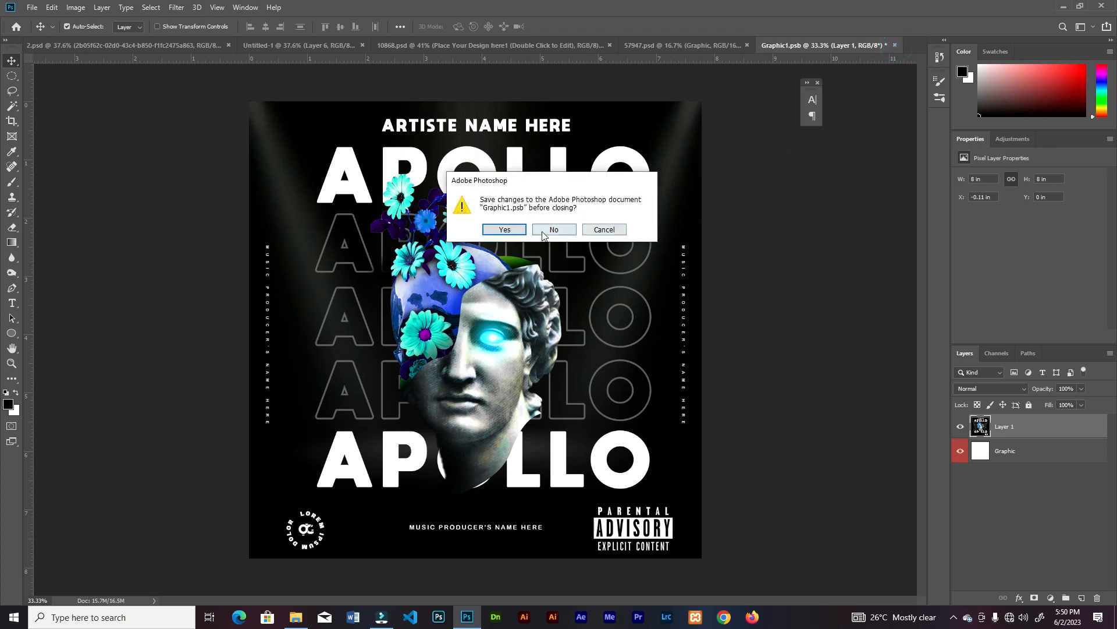
{"action": "left_click", "coordinate": [522, 230]}
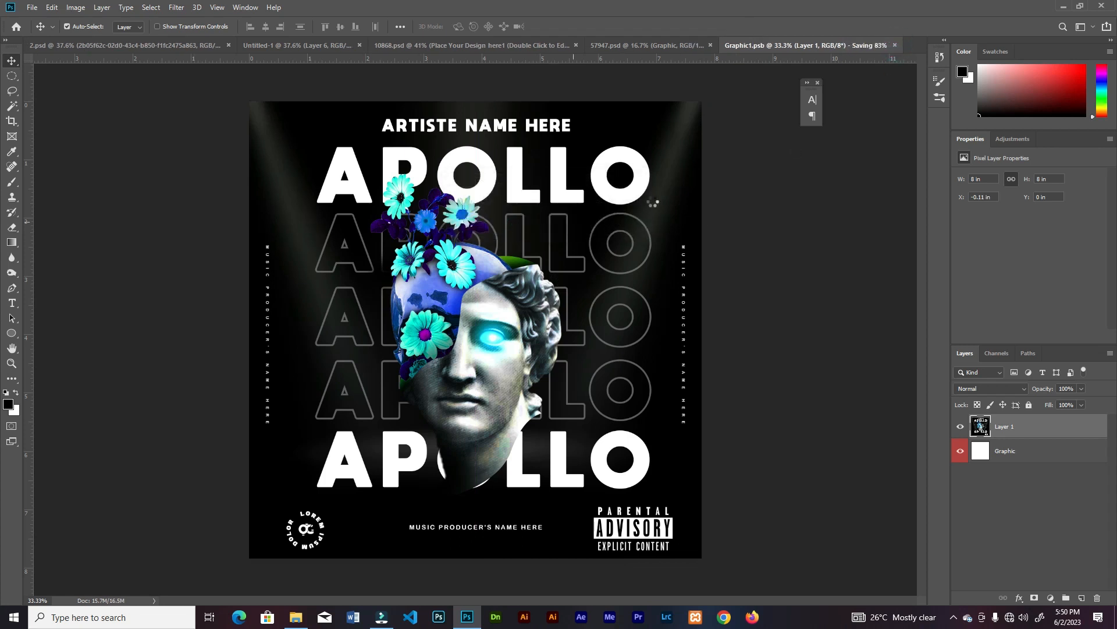
{"action": "left_click", "coordinate": [669, 46]}
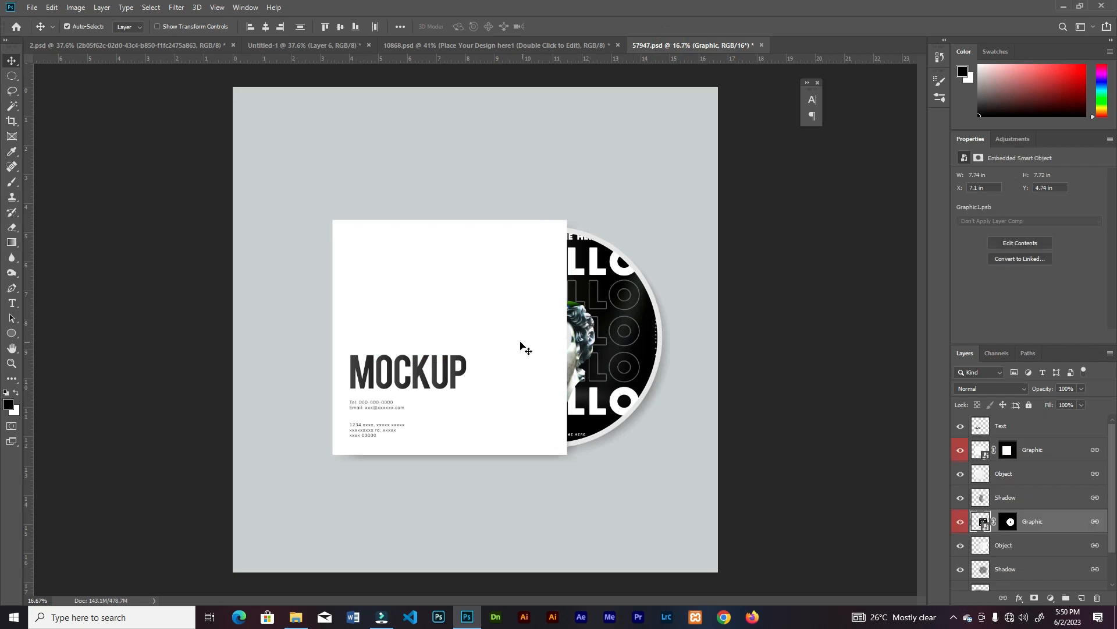
Open the sleeve's Graphic smart object and bring in the merged poster, accepting the color profile conversion and centering it on the canvas
{"action": "left_click", "coordinate": [526, 348]}
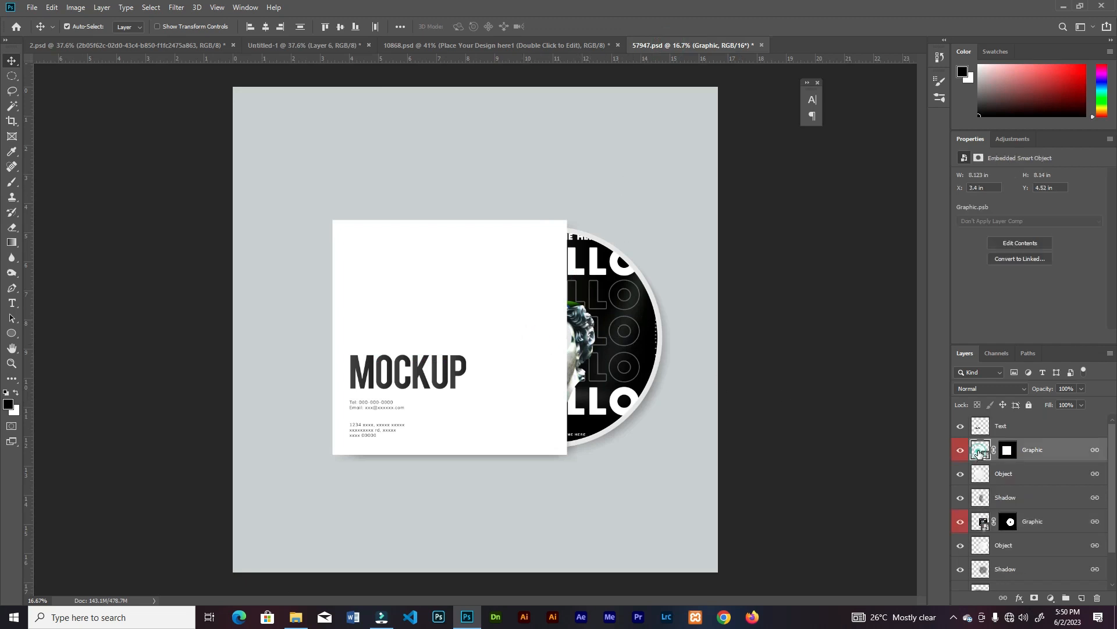
{"action": "double_click", "coordinate": [979, 451]}
{"action": "left_click", "coordinate": [271, 51]}
{"action": "left_click_drag", "start_coordinate": [390, 291], "coordinate": [582, 293]}
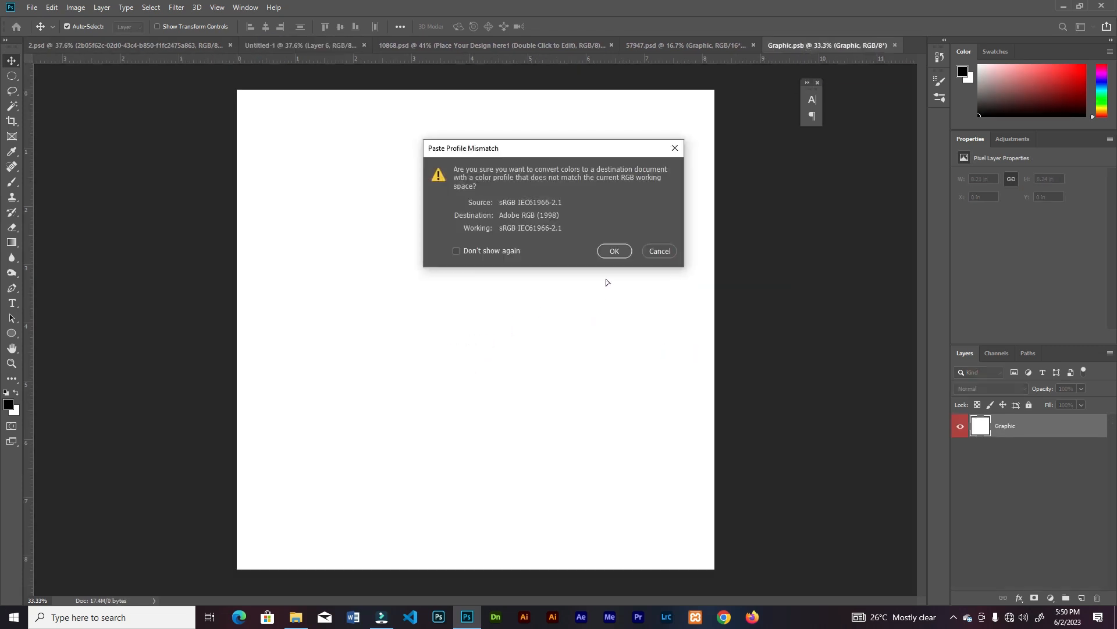
{"action": "left_click", "coordinate": [616, 251]}
{"action": "left_click_drag", "start_coordinate": [599, 315], "coordinate": [593, 307]}
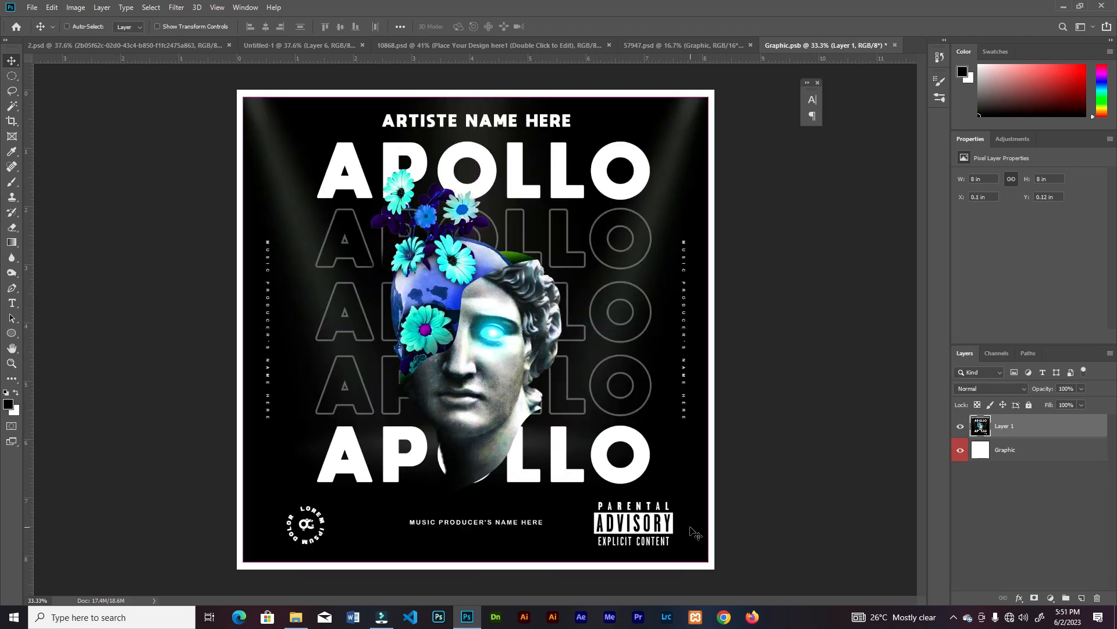
Scale the poster artwork in Graphic.psb to 103.27% so it fills the white canvas to the edges
{"action": "key", "text": "ctrl+t"}
{"action": "left_click_drag", "start_coordinate": [710, 562], "coordinate": [715, 570]}
{"action": "left_click", "coordinate": [559, 27]}
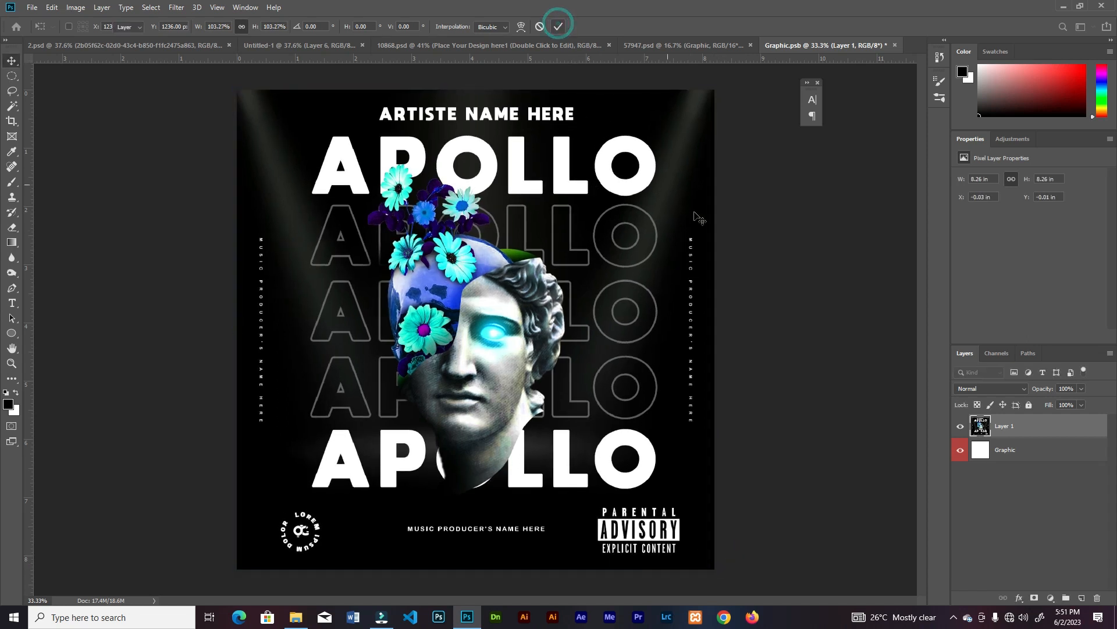
Close Graphic.psb with its changes saved and hide the Text layer in the 57947.psd mockup
{"action": "left_click", "coordinate": [895, 45]}
{"action": "left_click", "coordinate": [507, 230]}
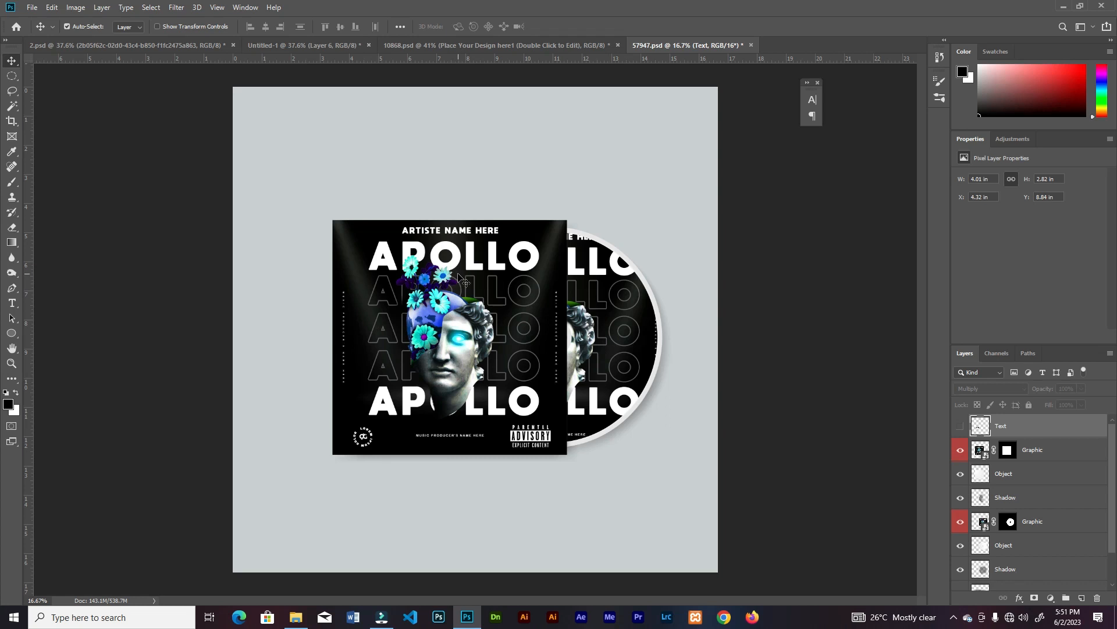
{"action": "scroll", "coordinate": [500, 323], "scroll_direction": "up", "scroll_amount": 1}
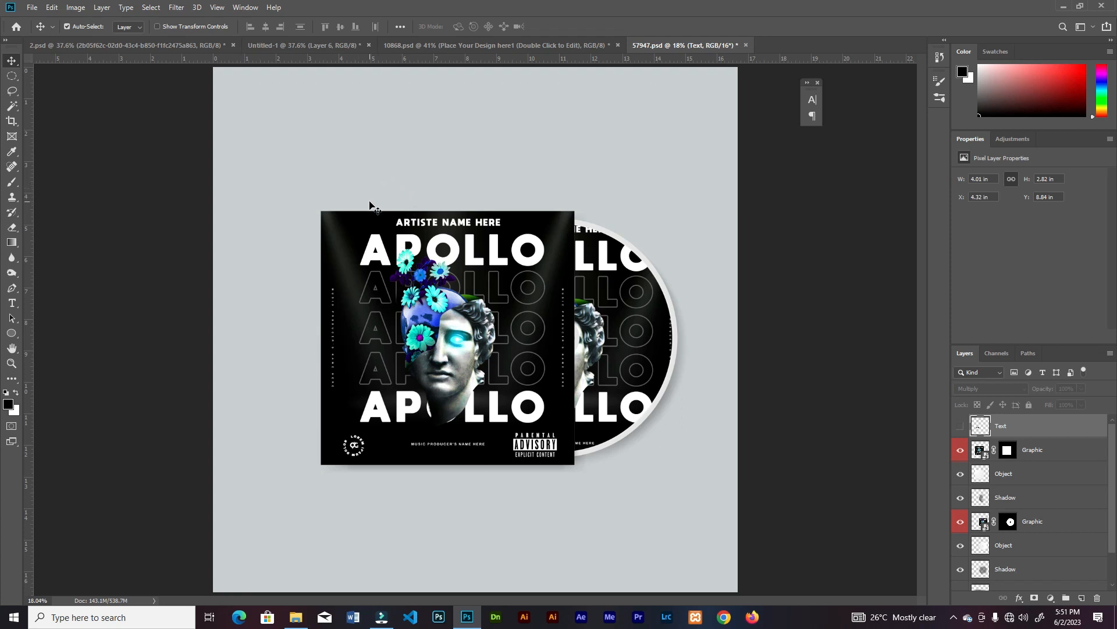
Review the artwork on the 10868.psd and 57947.psd mockups and in the flat Untitled-1 poster
{"action": "left_click", "coordinate": [441, 46]}
{"action": "left_click", "coordinate": [684, 47]}
{"action": "left_click", "coordinate": [557, 45]}
{"action": "left_click", "coordinate": [302, 45]}
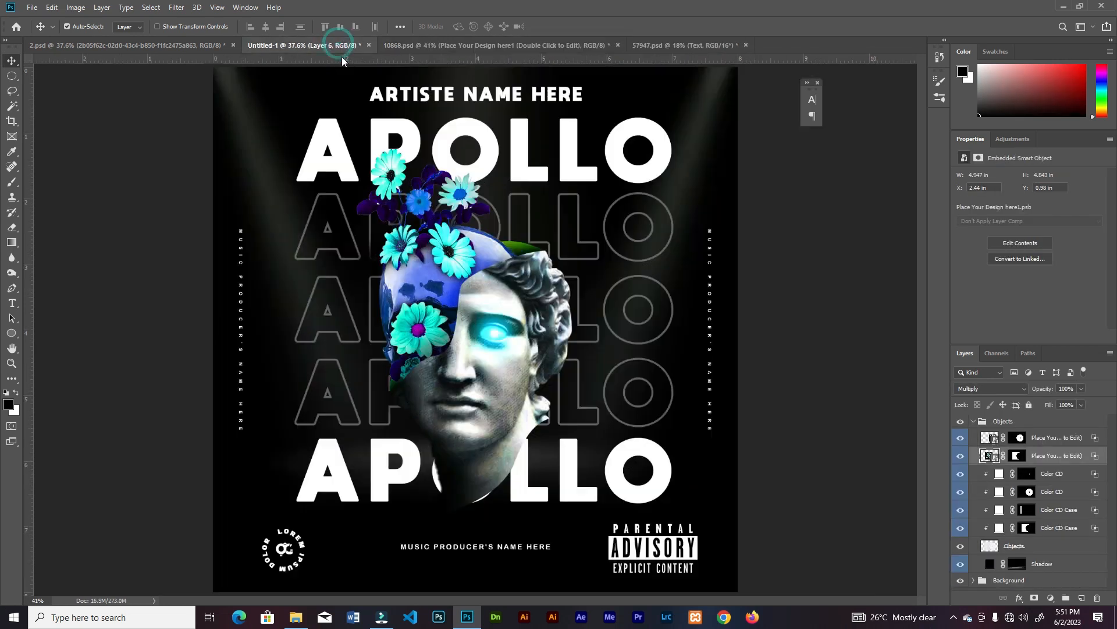